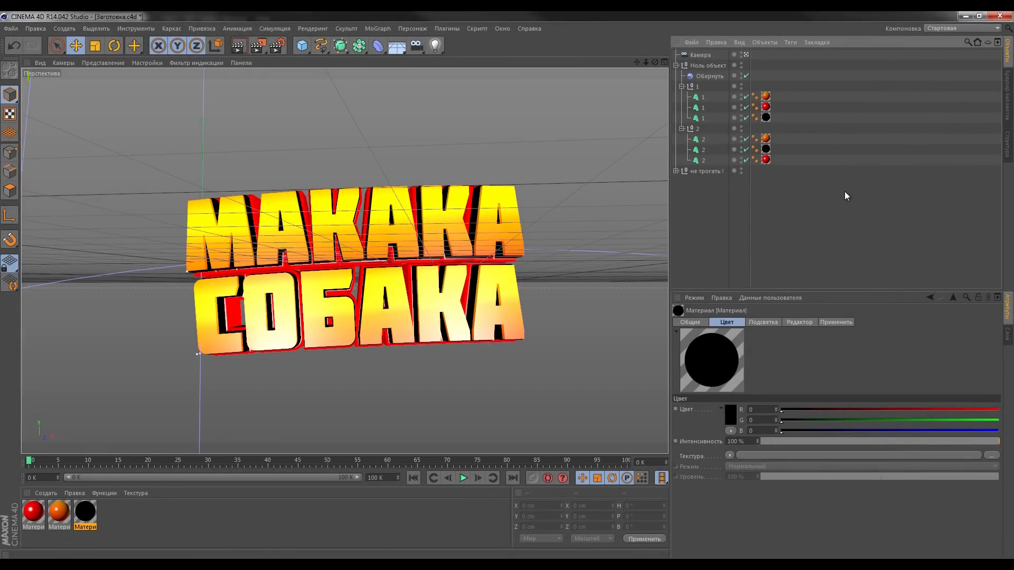
Switch from Cinema 4D to Photoshop and create a new blank document.
{"action": "left_click", "coordinate": [707, 139]}
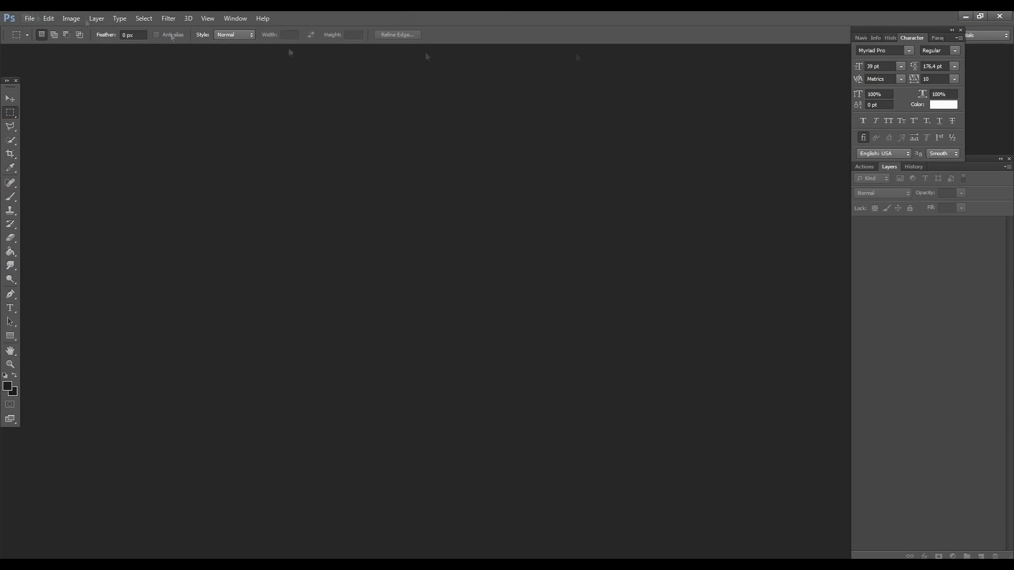
{"action": "left_click", "coordinate": [29, 18]}
{"action": "left_click", "coordinate": [40, 30]}
{"action": "key", "text": "Return"}
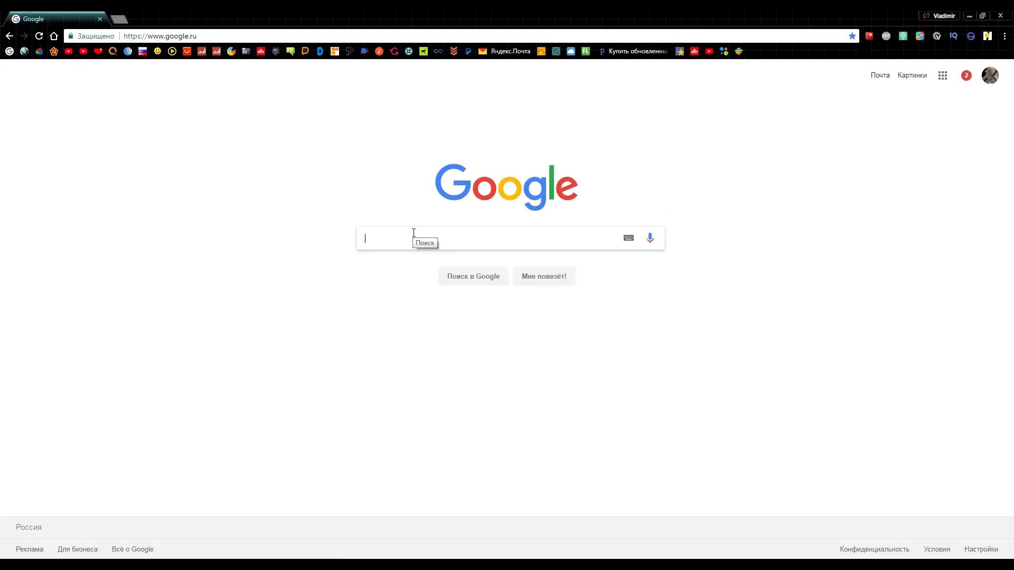
Search Google Images for "the witcher 3" and bring the mountain landscape wallpaper into the Photoshop document.
{"action": "type", "text": "the witcher 3"}
{"action": "key", "text": "Return"}
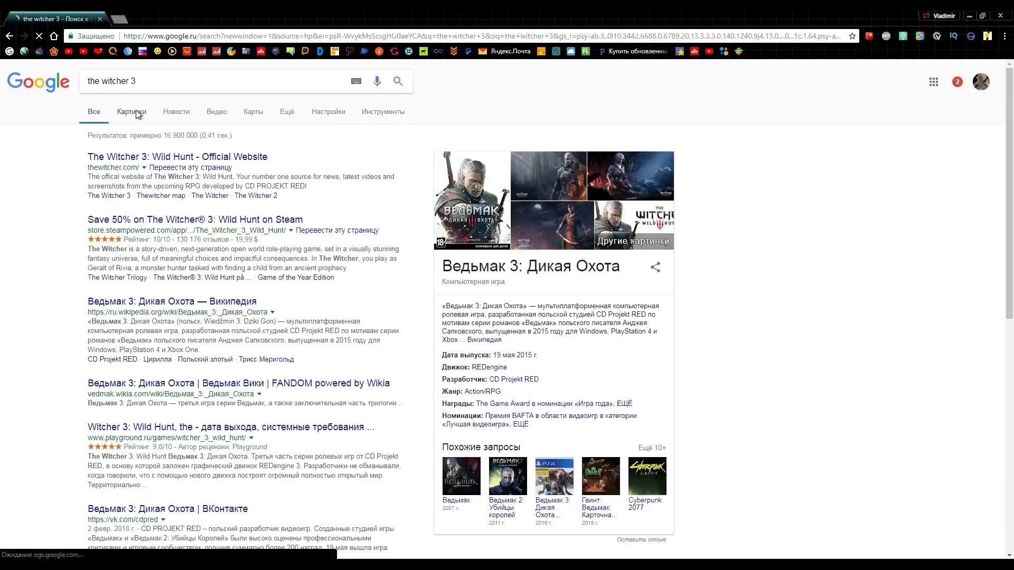
{"action": "left_click", "coordinate": [130, 109]}
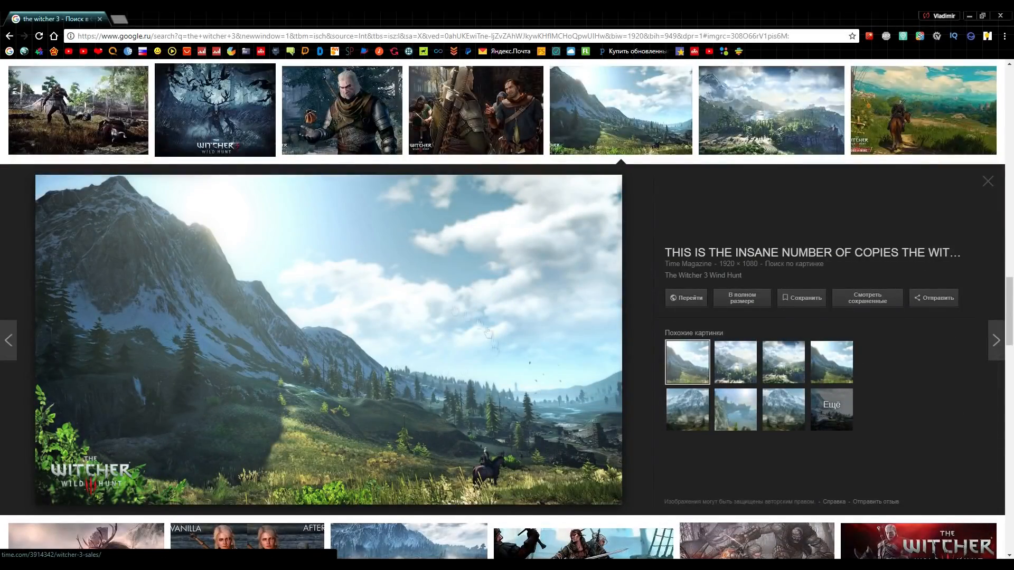
{"action": "scroll", "coordinate": [488, 332], "scroll_direction": "down", "scroll_amount": 1}
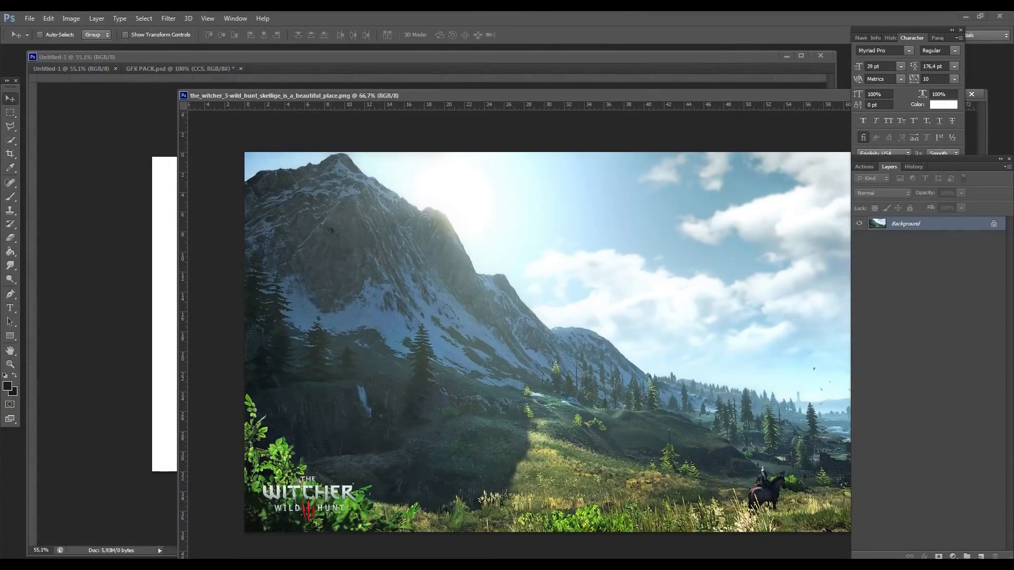
{"action": "left_click_drag", "start_coordinate": [582, 291], "coordinate": [490, 297]}
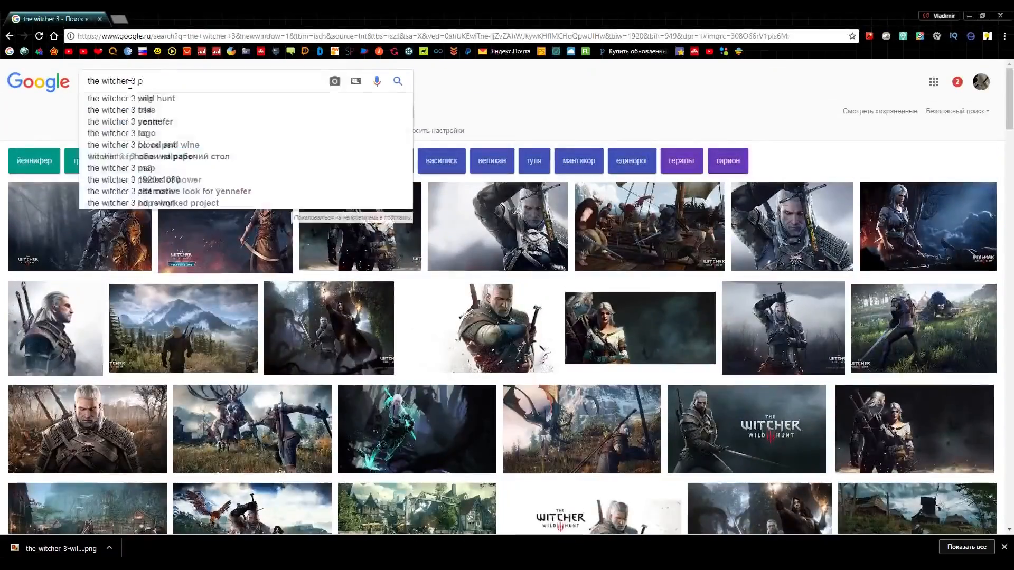
Search images for "the witcher 3 png" and place the character cut-out behind the title, scaled to about 60%.
{"action": "type", "text": "png"}
{"action": "key", "text": "Return"}
{"action": "left_click", "coordinate": [540, 222]}
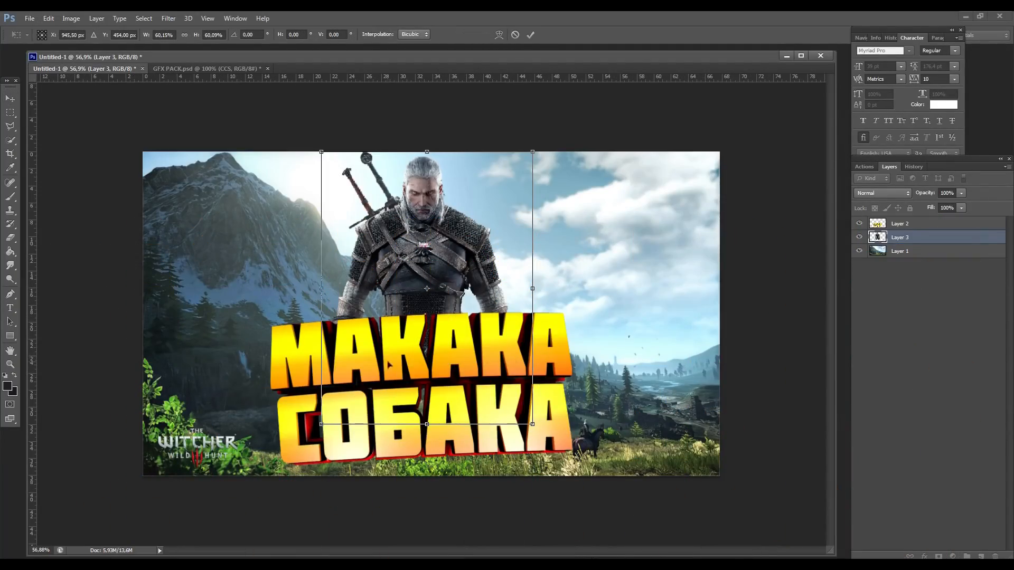
{"action": "key", "text": "Return"}
{"action": "left_click", "coordinate": [10, 98]}
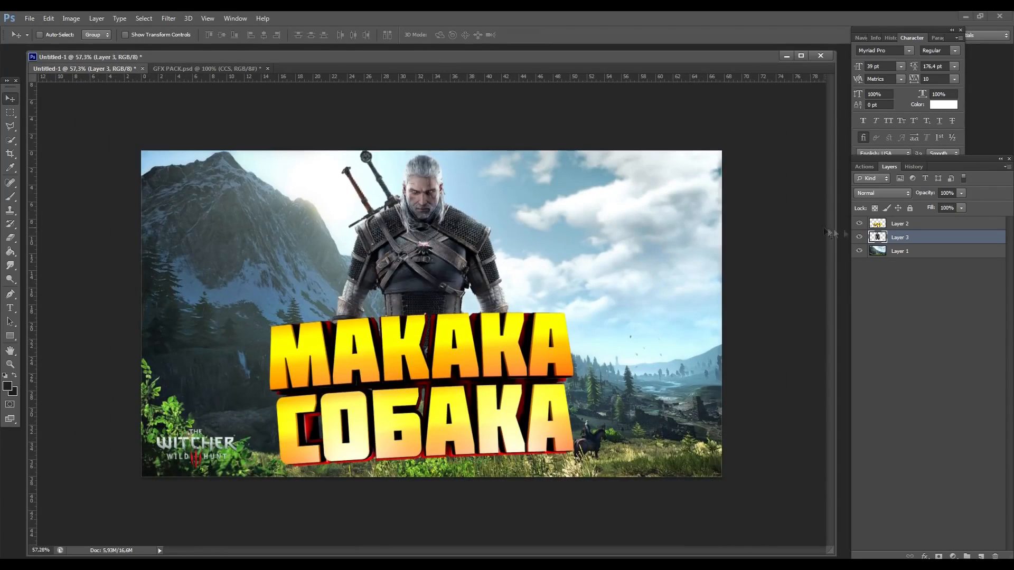
Move and enlarge the МАКАКА СОБАКА title on the left half, and scale the character to about 144% on the right.
{"action": "left_click", "coordinate": [859, 237]}
{"action": "left_click", "coordinate": [899, 224]}
{"action": "key", "text": "ctrl+t"}
{"action": "left_click_drag", "start_coordinate": [574, 320], "coordinate": [498, 294]}
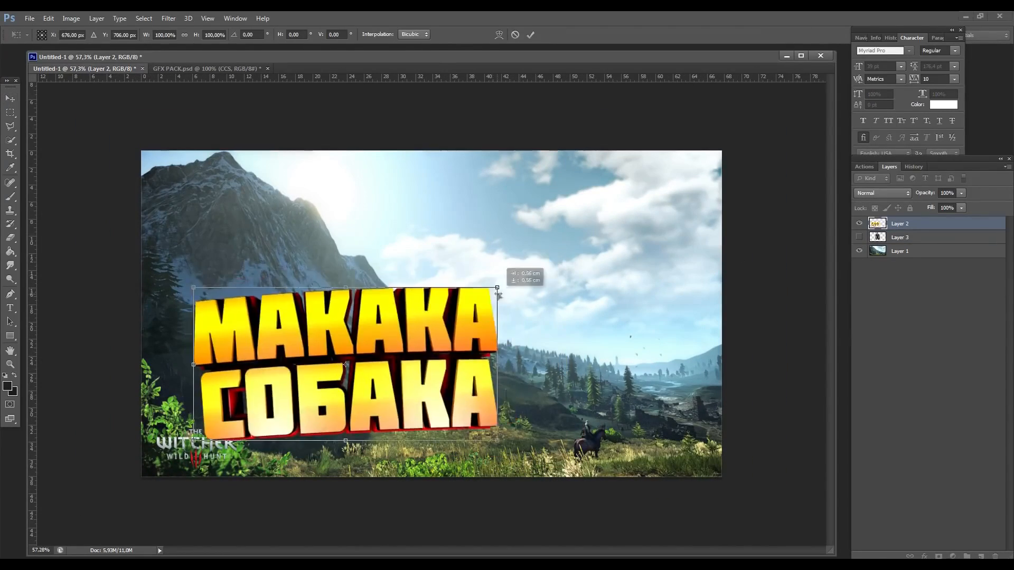
{"action": "left_click", "coordinate": [454, 223]}
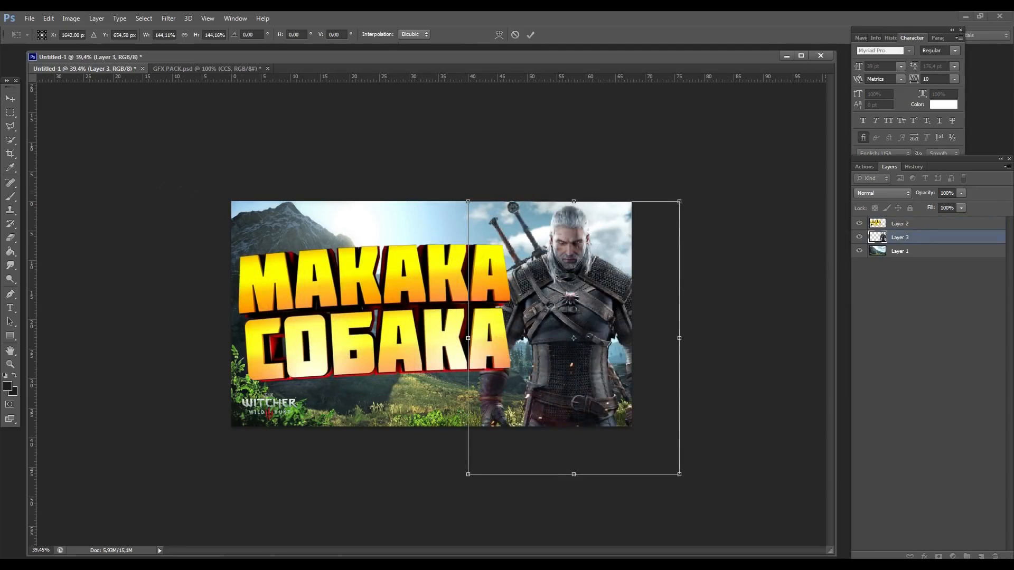
{"action": "left_click", "coordinate": [10, 112]}
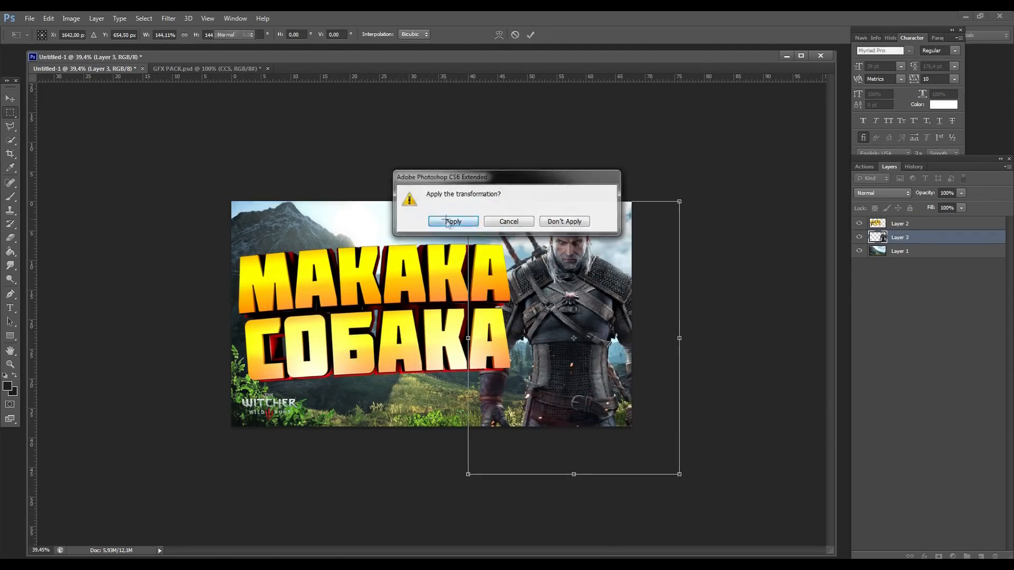
{"action": "left_click", "coordinate": [452, 221]}
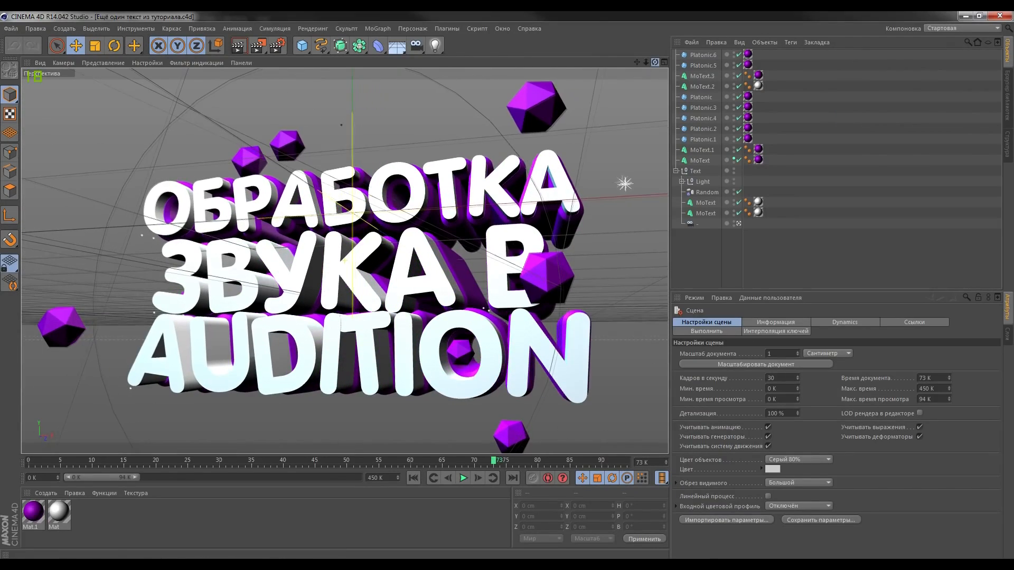
Place the ОХОТА НА ВЕДЬМ ВЕДЬМАК title from Cinema 4D beside the character and enlarge it toward the image's upper-right corner.
{"action": "left_click", "coordinate": [696, 64]}
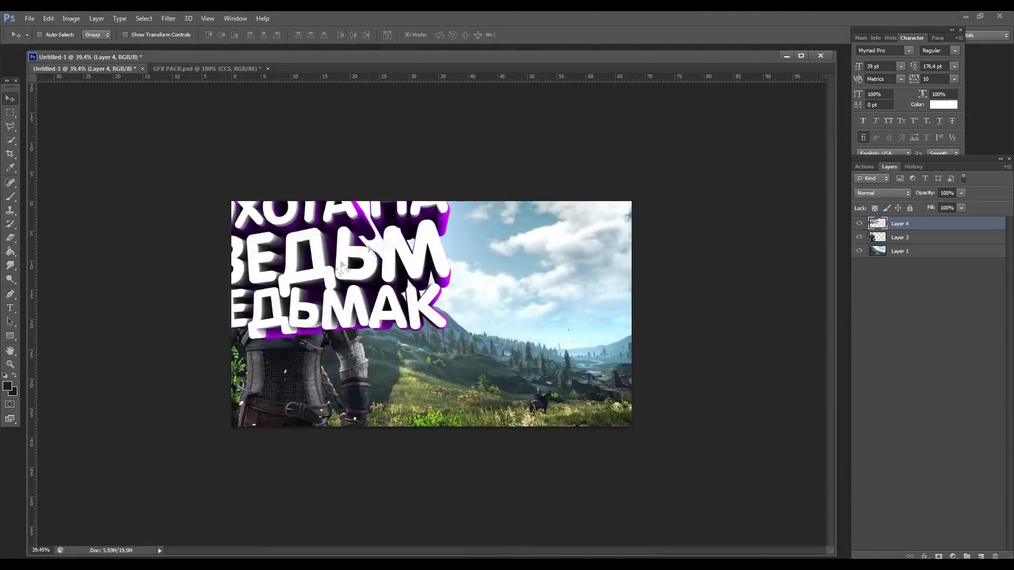
{"action": "left_click_drag", "start_coordinate": [316, 260], "coordinate": [455, 340]}
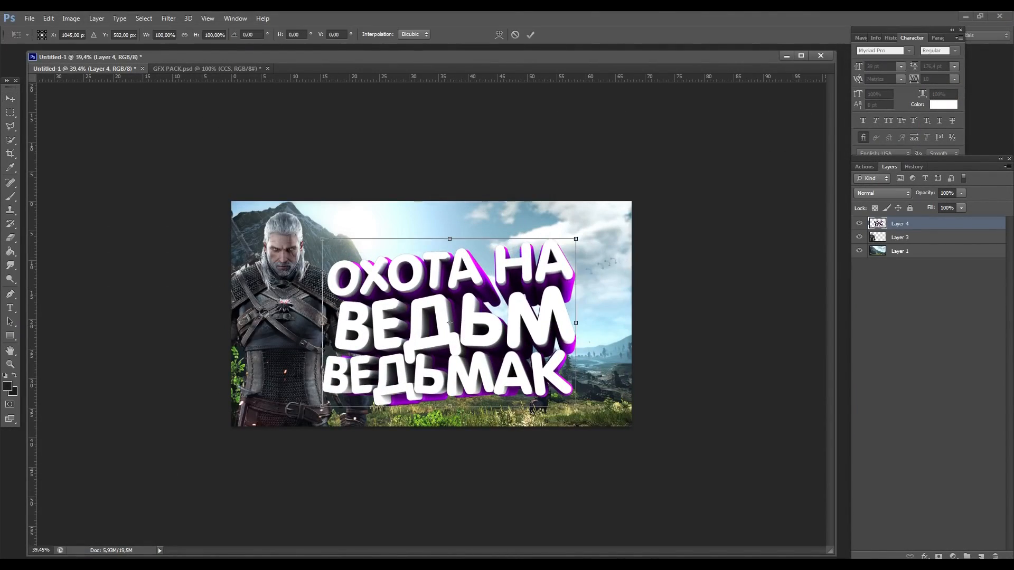
{"action": "left_click_drag", "start_coordinate": [575, 238], "coordinate": [629, 200]}
{"action": "key", "text": "Return"}
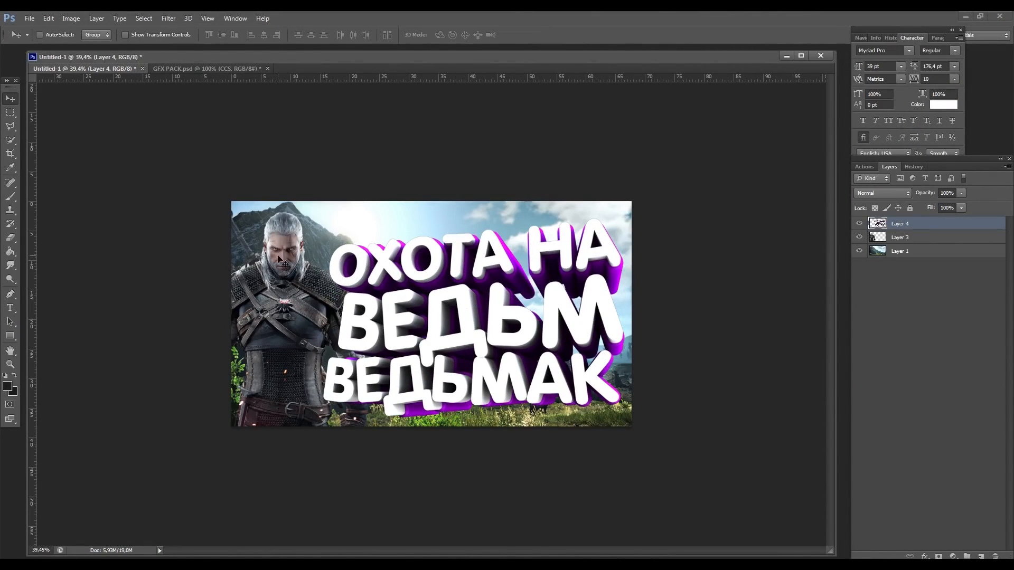
Remove unneeded subgroups, including 1, from the CCS colour-correction group and collapse the group.
{"action": "scroll", "coordinate": [428, 328], "scroll_direction": "down", "scroll_amount": 8}
{"action": "scroll", "coordinate": [427, 328], "scroll_direction": "up", "scroll_amount": 9}
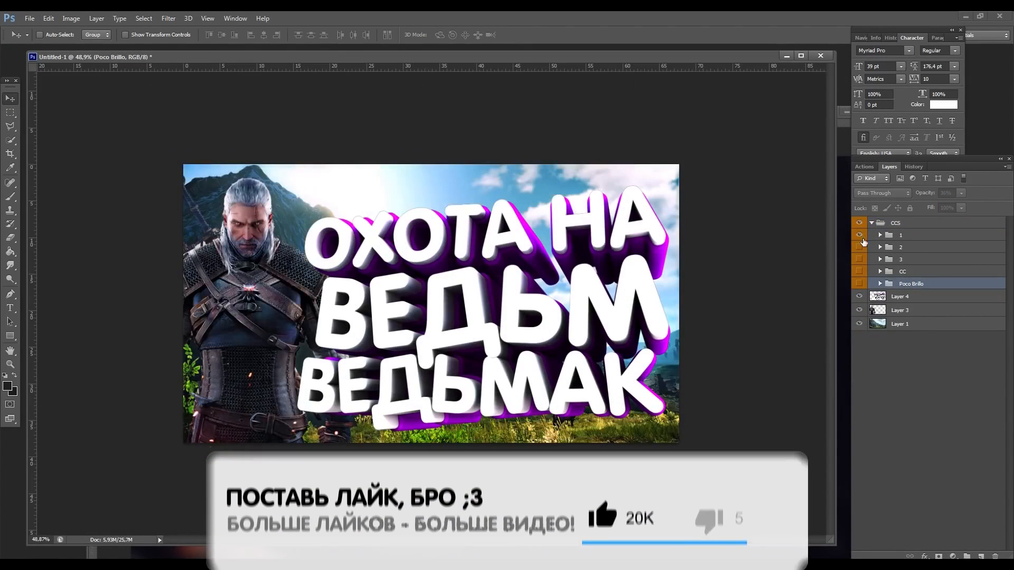
{"action": "left_click", "coordinate": [895, 222]}
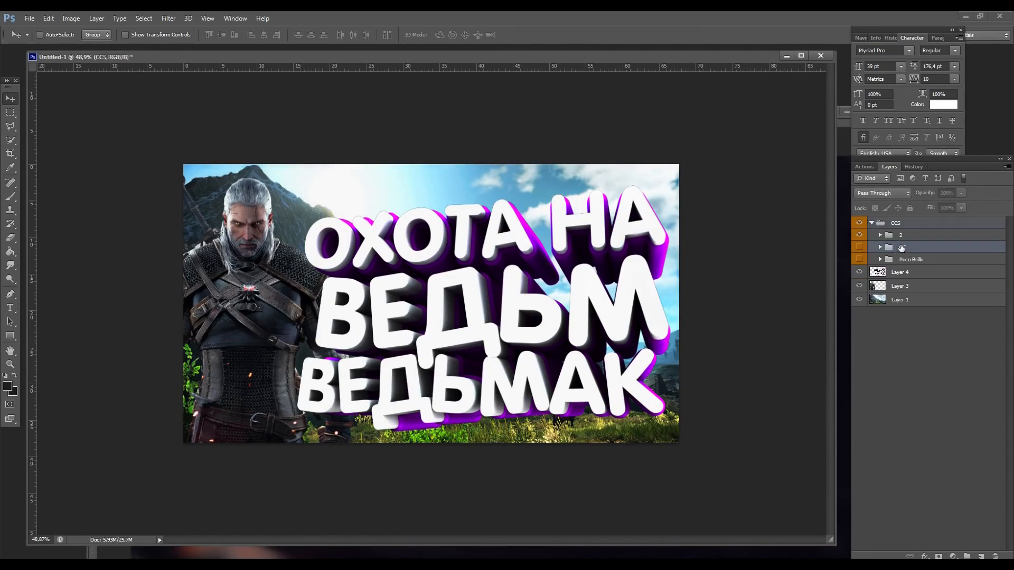
{"action": "left_click", "coordinate": [872, 223]}
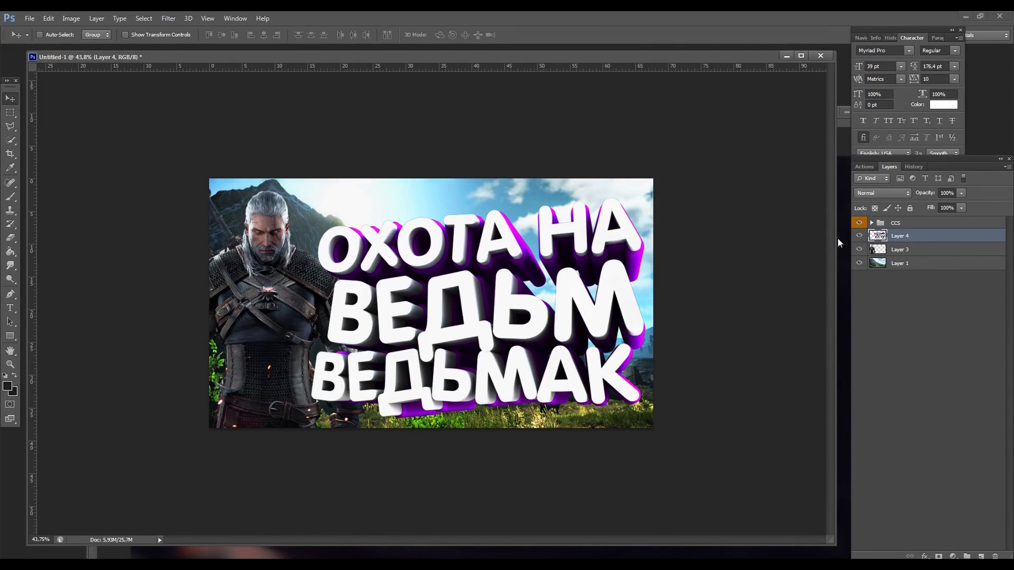
Duplicate the title layer and give the copy a Screen inner glow in magenta #ff08fe with 75% opacity and 4% choke.
{"action": "double_click", "coordinate": [984, 240]}
{"action": "left_click", "coordinate": [600, 293]}
{"action": "left_click", "coordinate": [701, 263]}
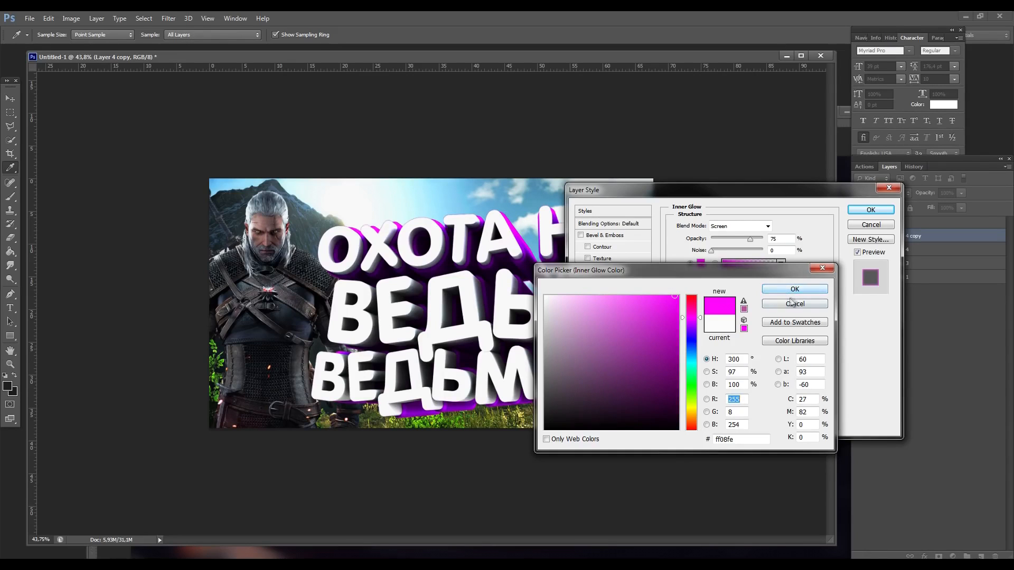
{"action": "left_click", "coordinate": [794, 289]}
{"action": "left_click_drag", "start_coordinate": [660, 190], "coordinate": [609, 231]}
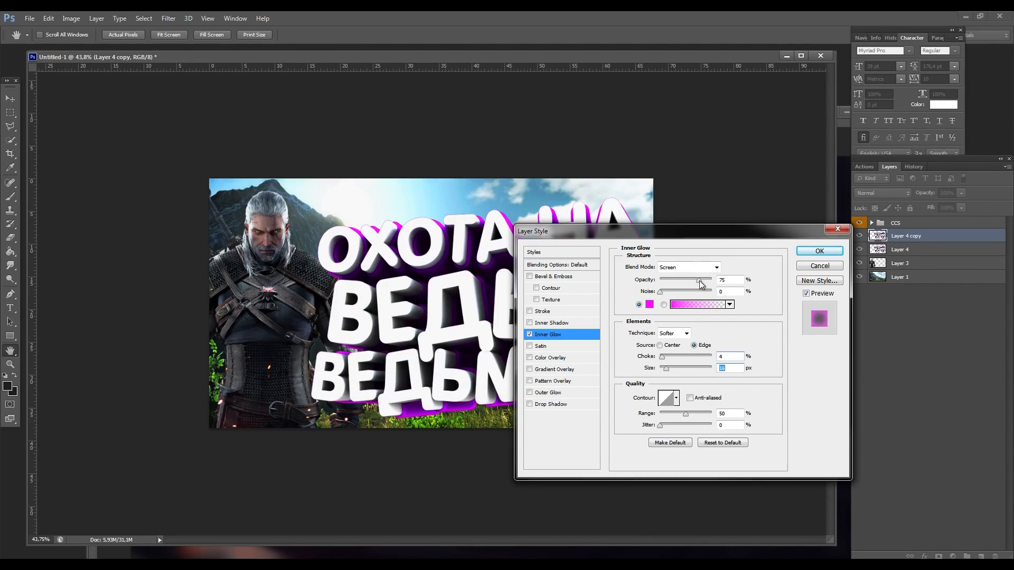
{"action": "left_click", "coordinate": [819, 251]}
Add a black Multiply drop shadow to the title copy with distance 2 px, spread 7% and size 38 px.
{"action": "double_click", "coordinate": [971, 236]}
{"action": "left_click", "coordinate": [549, 404]}
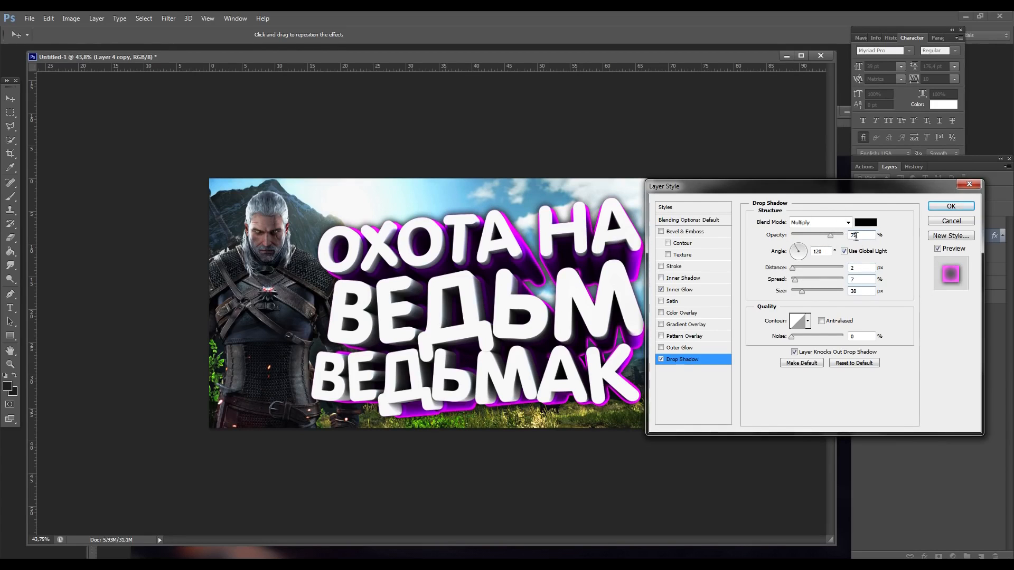
{"action": "key", "text": "Return"}
{"action": "left_click", "coordinate": [859, 236]}
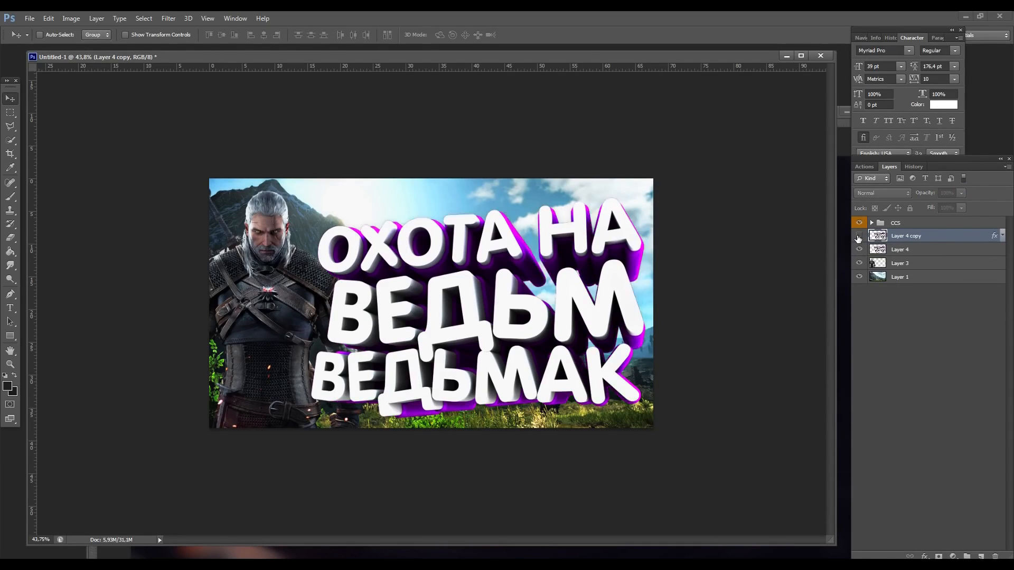
Copy the layer style from Layer 4 copy and paste it onto the original title layer, Layer 4.
{"action": "right_click", "coordinate": [934, 237]}
{"action": "left_click", "coordinate": [812, 328]}
{"action": "right_click", "coordinate": [910, 251]}
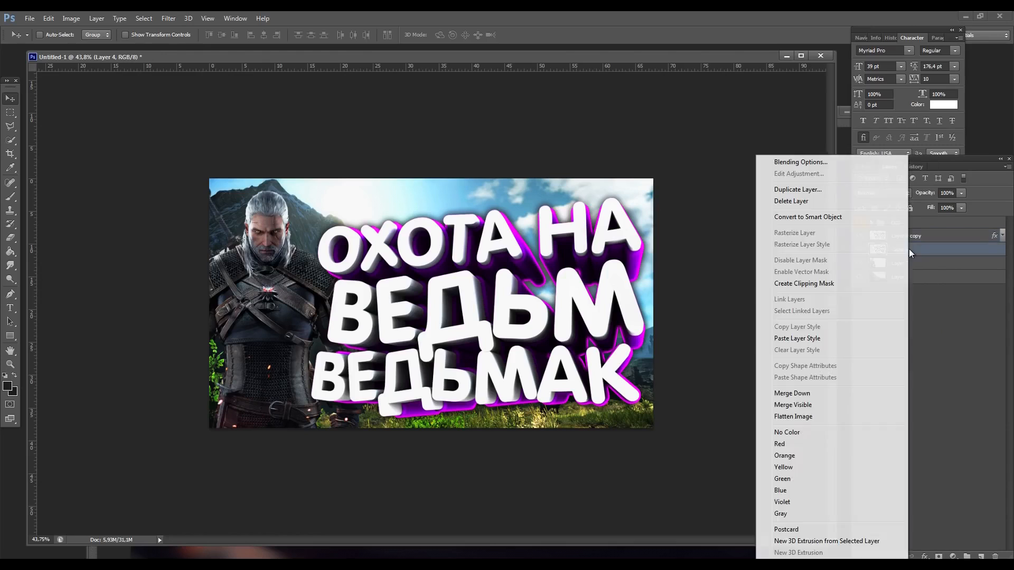
{"action": "left_click", "coordinate": [792, 338]}
{"action": "double_click", "coordinate": [966, 254]}
{"action": "key", "text": "Return"}
Apply a Radial Blur to Layer 4 so streaks radiate outward from behind the title.
{"action": "left_click", "coordinate": [168, 18]}
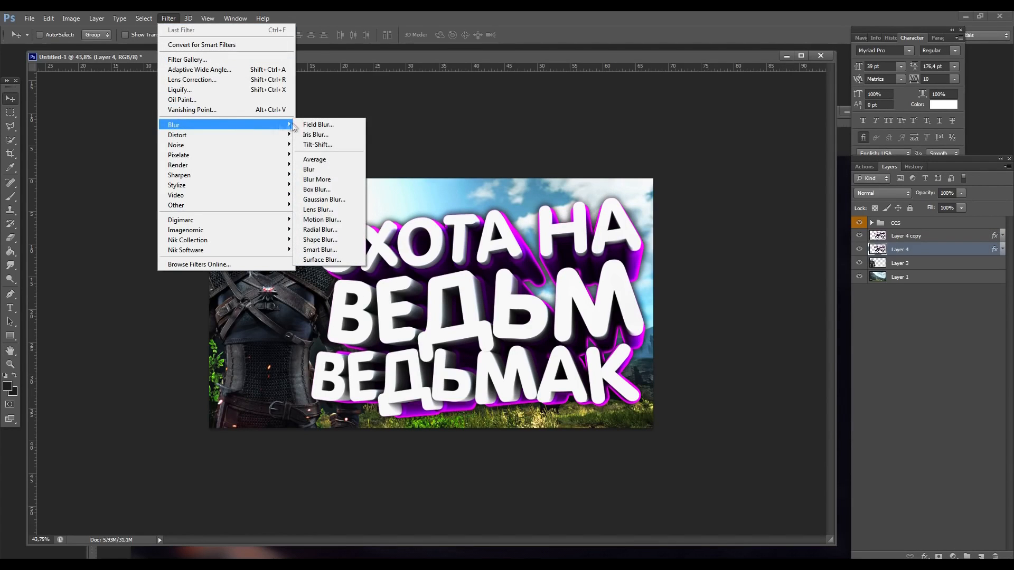
{"action": "left_click", "coordinate": [322, 232]}
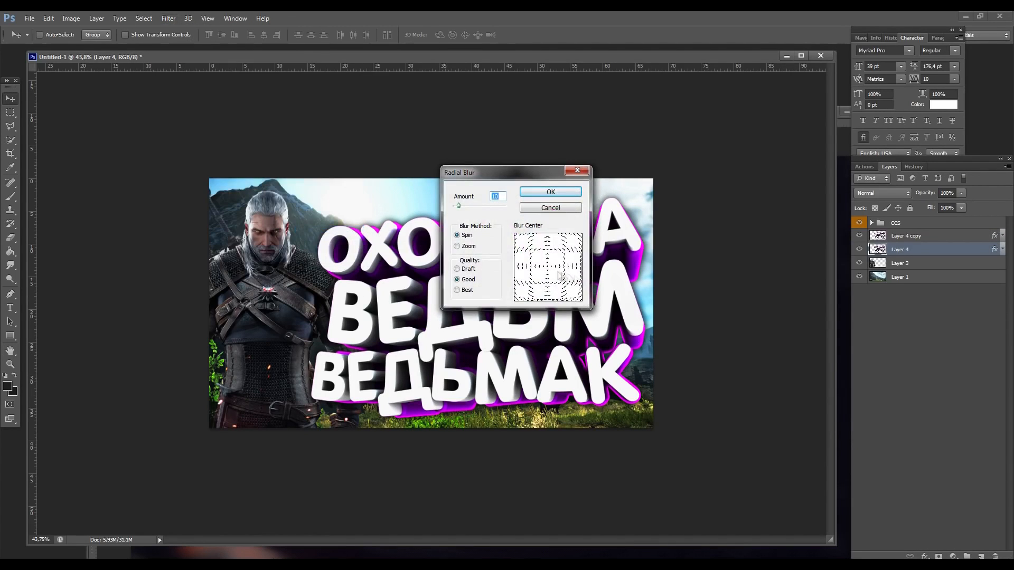
{"action": "left_click", "coordinate": [537, 199]}
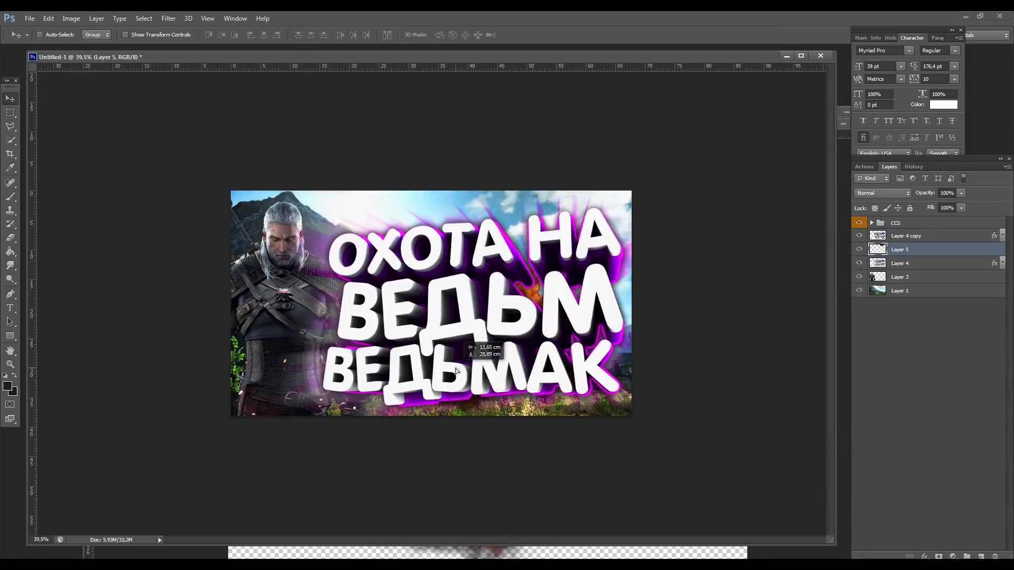
Enlarge the explosion image on Layer 5 behind the title and place it beneath the character layer.
{"action": "key", "text": "ctrl+t"}
{"action": "left_click_drag", "start_coordinate": [569, 270], "coordinate": [634, 211]}
{"action": "key", "text": "Return"}
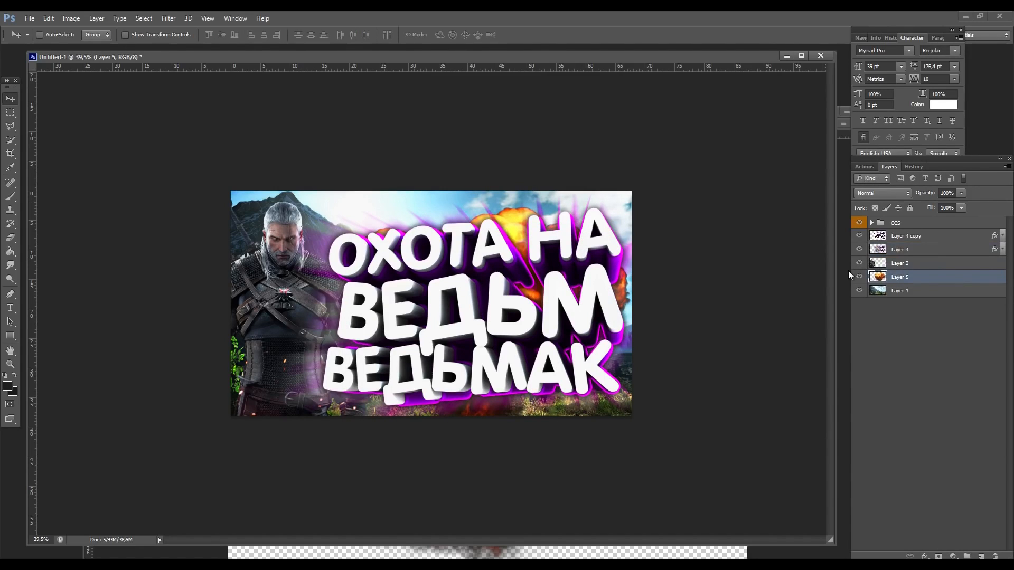
Shift the explosion layer's hue from orange to magenta-purple with Hue/Saturation.
{"action": "key", "text": "ctrl+u"}
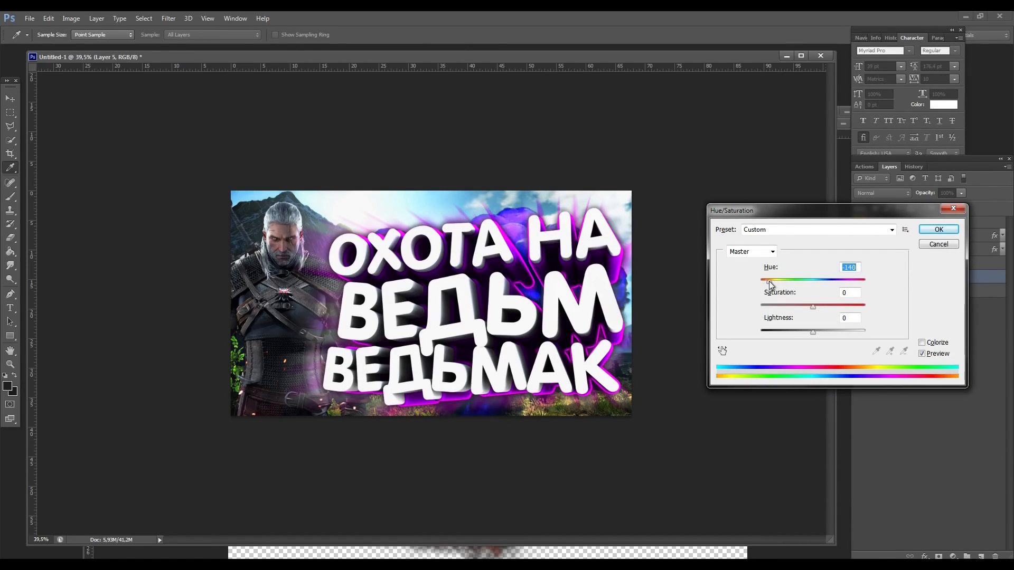
{"action": "left_click_drag", "start_coordinate": [769, 285], "coordinate": [783, 285]}
{"action": "left_click", "coordinate": [939, 229]}
Apply a Motion Blur at a 49° angle to the explosion on Layer 5.
{"action": "left_click", "coordinate": [169, 18]}
{"action": "mouse_move", "coordinate": [180, 125]}
{"action": "left_click", "coordinate": [328, 220]}
{"action": "left_click_drag", "start_coordinate": [595, 183], "coordinate": [787, 161]}
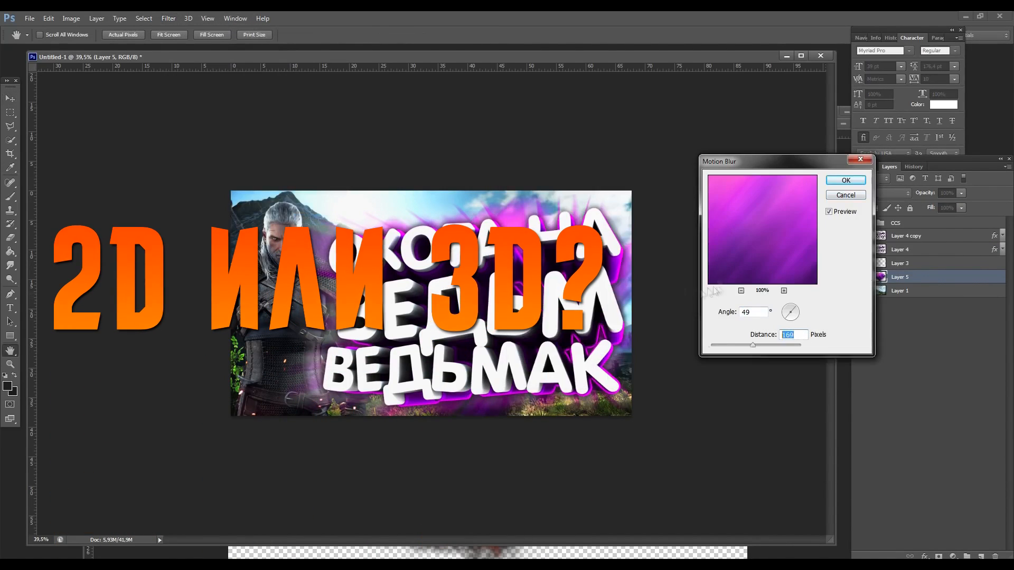
{"action": "left_click", "coordinate": [846, 180]}
{"action": "scroll", "coordinate": [448, 312], "scroll_direction": "down", "scroll_amount": 2}
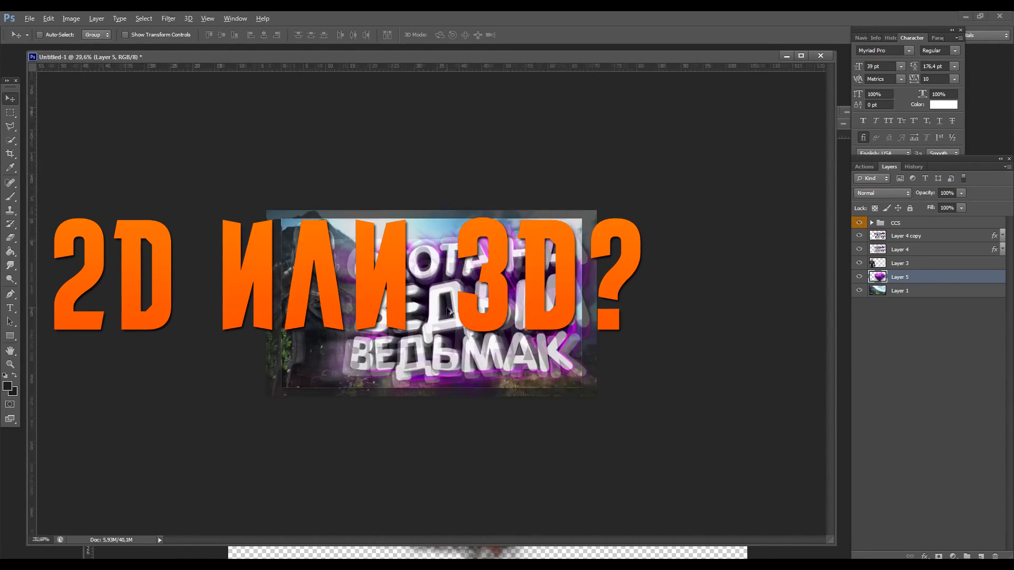
{"action": "scroll", "coordinate": [448, 312], "scroll_direction": "up", "scroll_amount": 3}
Duplicate the character layer, Layer 3, and paste the title's layer style onto the copy.
{"action": "left_click", "coordinate": [900, 262]}
{"action": "key", "text": "ctrl+j"}
{"action": "right_click", "coordinate": [925, 263]}
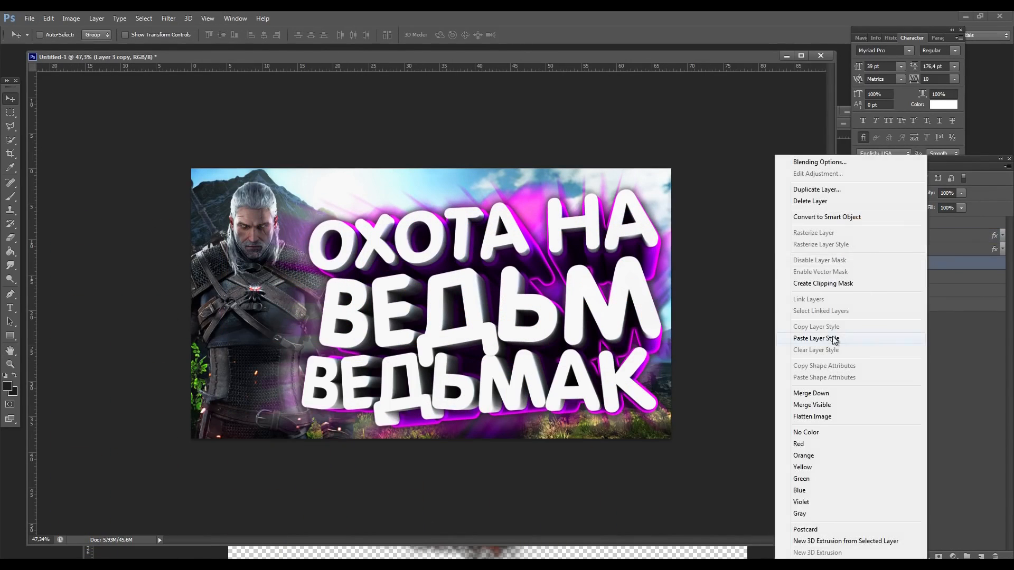
{"action": "left_click", "coordinate": [834, 339]}
Copy Layer 4's style onto the original character layer, Layer 3, and collapse the effect lists of both character layers.
{"action": "right_click", "coordinate": [926, 249]}
{"action": "left_click", "coordinate": [887, 327]}
{"action": "right_click", "coordinate": [908, 308]}
{"action": "left_click", "coordinate": [825, 339]}
{"action": "left_click", "coordinate": [1002, 308]}
{"action": "left_click", "coordinate": [1002, 263]}
Change the inner glow colour of the character copy, Layer 3 copy.
{"action": "double_click", "coordinate": [964, 263]}
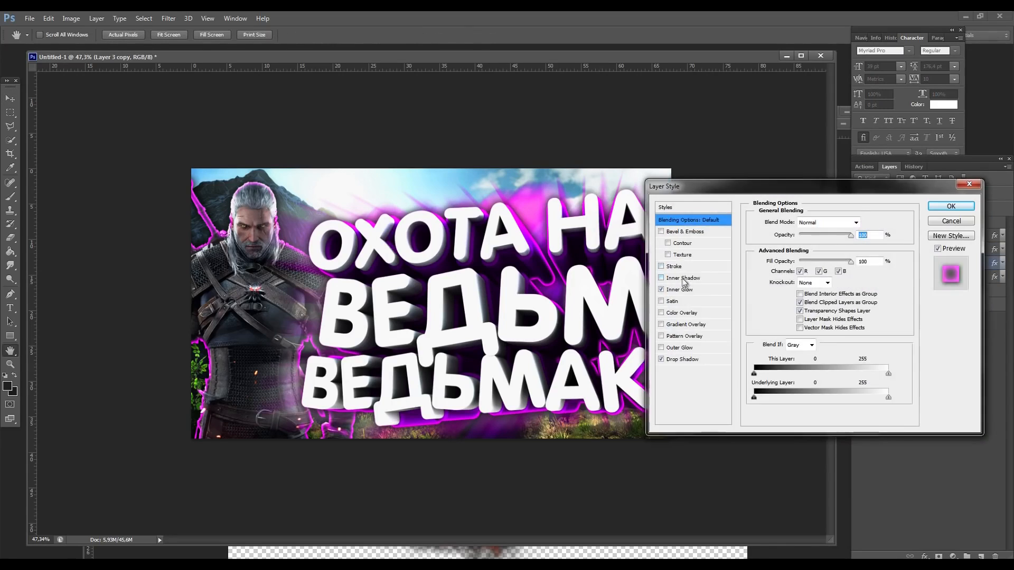
{"action": "left_click", "coordinate": [680, 289]}
{"action": "left_click", "coordinate": [781, 259]}
{"action": "left_click", "coordinate": [785, 290]}
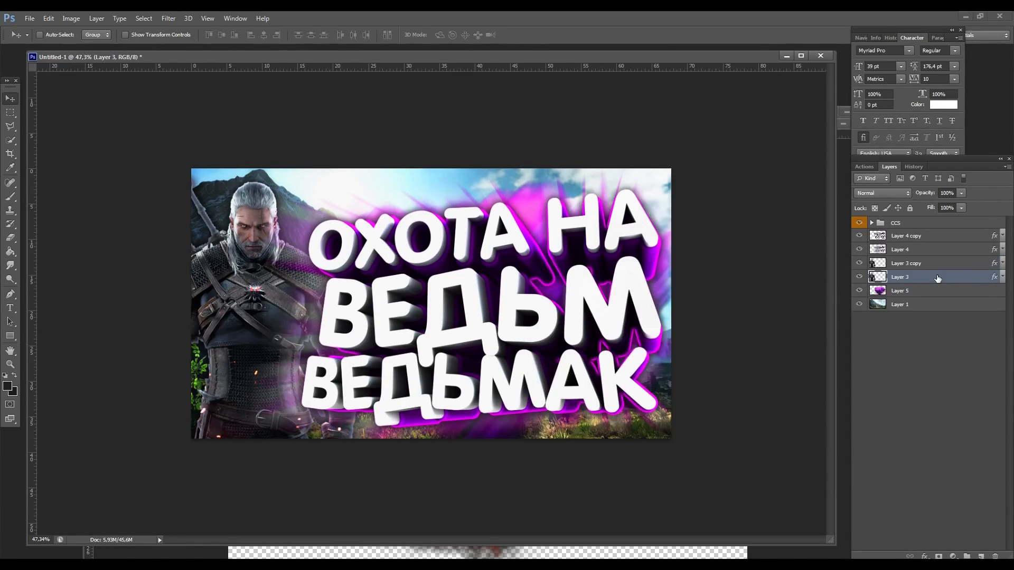
Delete the original character layer, Layer 3, and reduce the fill of the blurred title layer, Layer 4.
{"action": "left_click", "coordinate": [932, 250]}
{"action": "left_click", "coordinate": [961, 208]}
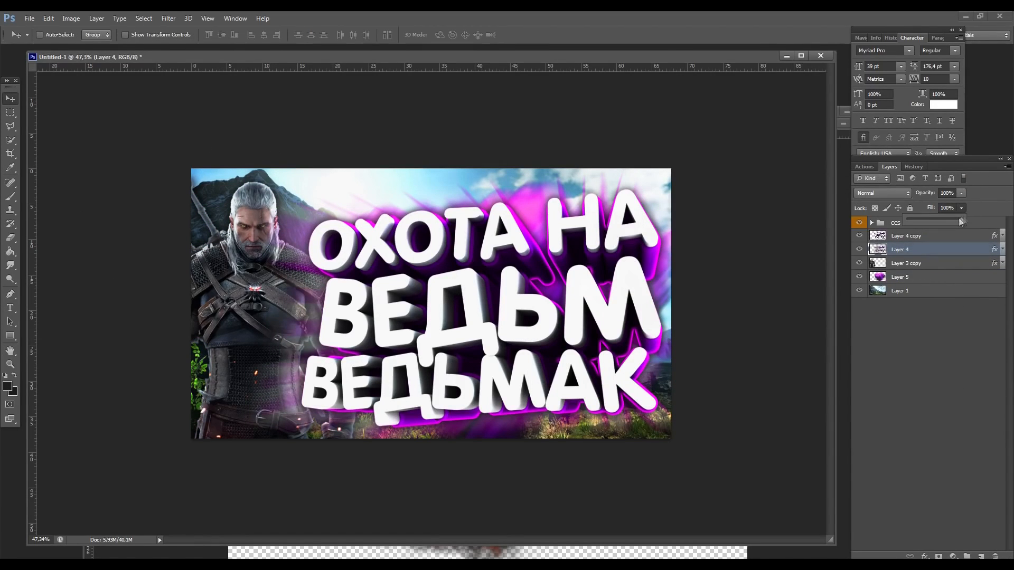
{"action": "left_click_drag", "start_coordinate": [962, 223], "coordinate": [905, 222]}
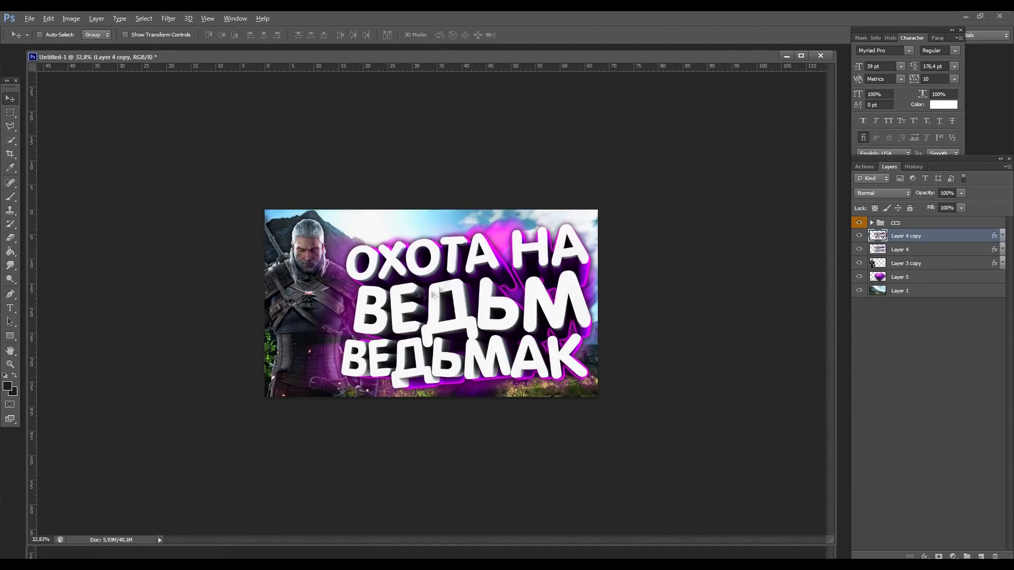
Preview the effect layers of the EFECTOS 2 group and the neighbouring groups in GFX PACK.psd by showing and hiding them.
{"action": "scroll", "coordinate": [433, 293], "scroll_direction": "up", "scroll_amount": 2}
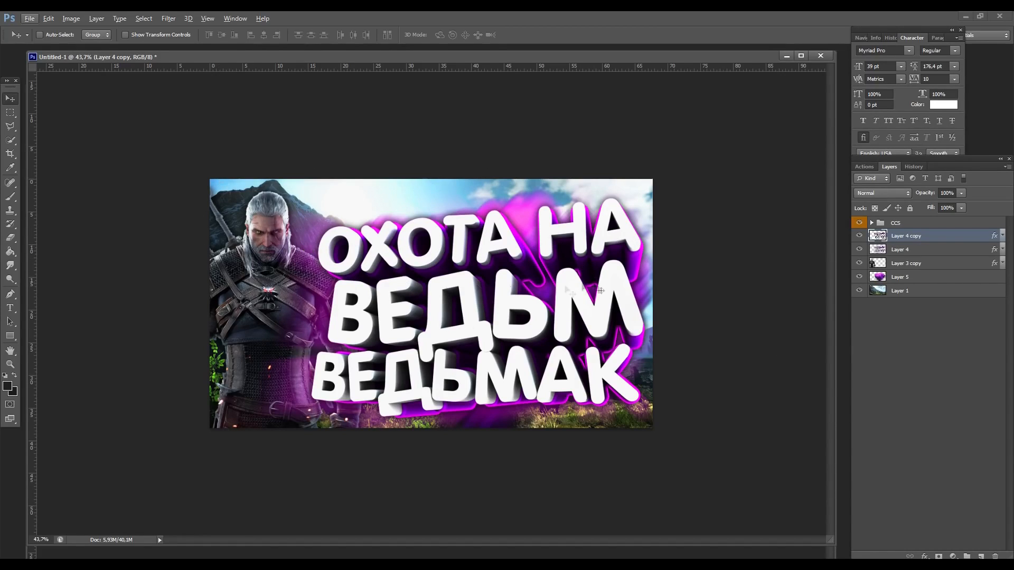
{"action": "scroll", "coordinate": [448, 318], "scroll_direction": "down", "scroll_amount": 5}
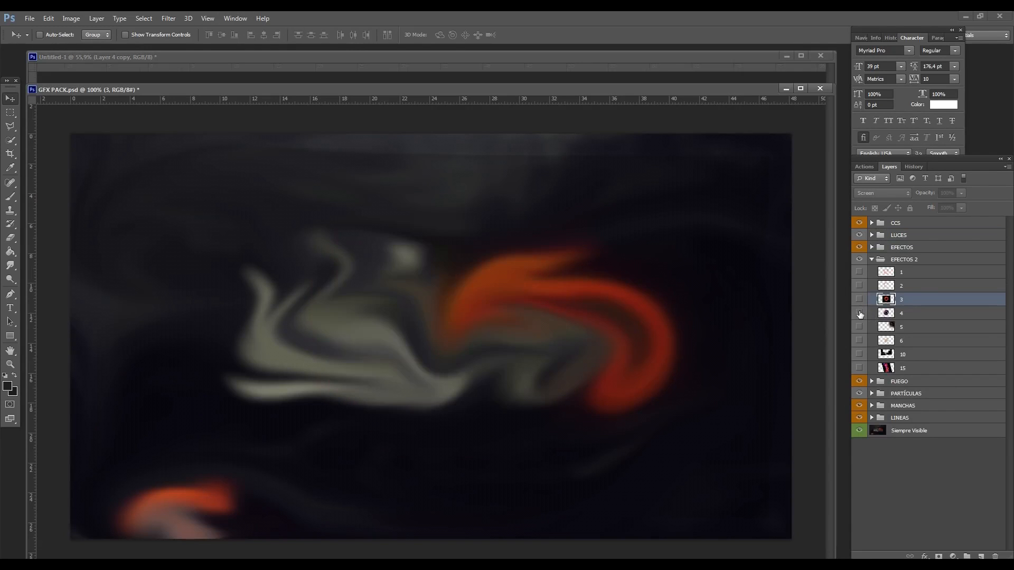
{"action": "left_click", "coordinate": [859, 314]}
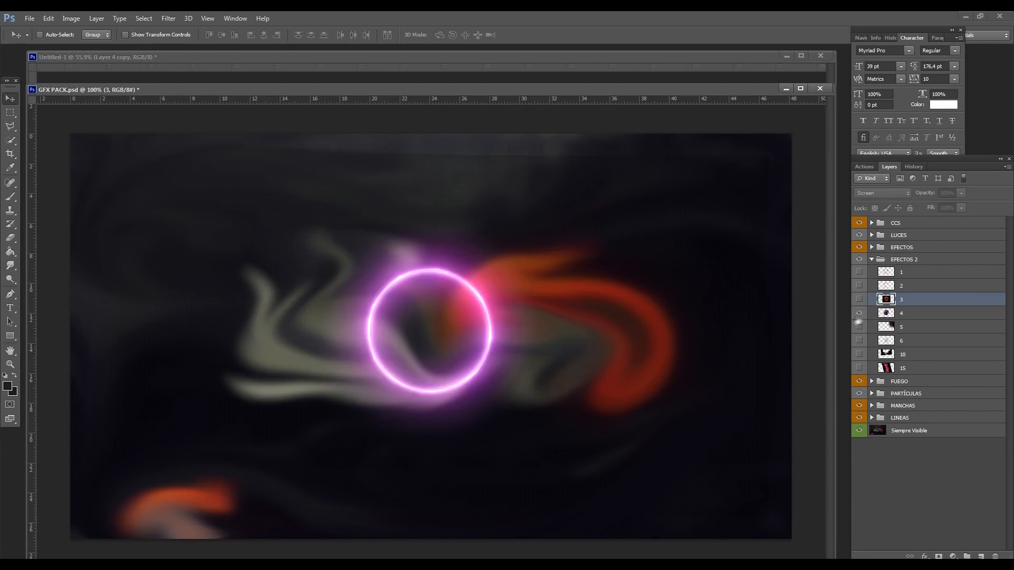
{"action": "left_click", "coordinate": [859, 298]}
{"action": "left_click", "coordinate": [871, 271]}
{"action": "left_click", "coordinate": [871, 283]}
{"action": "left_click", "coordinate": [859, 310]}
{"action": "left_click", "coordinate": [859, 310]}
{"action": "left_click", "coordinate": [859, 337]}
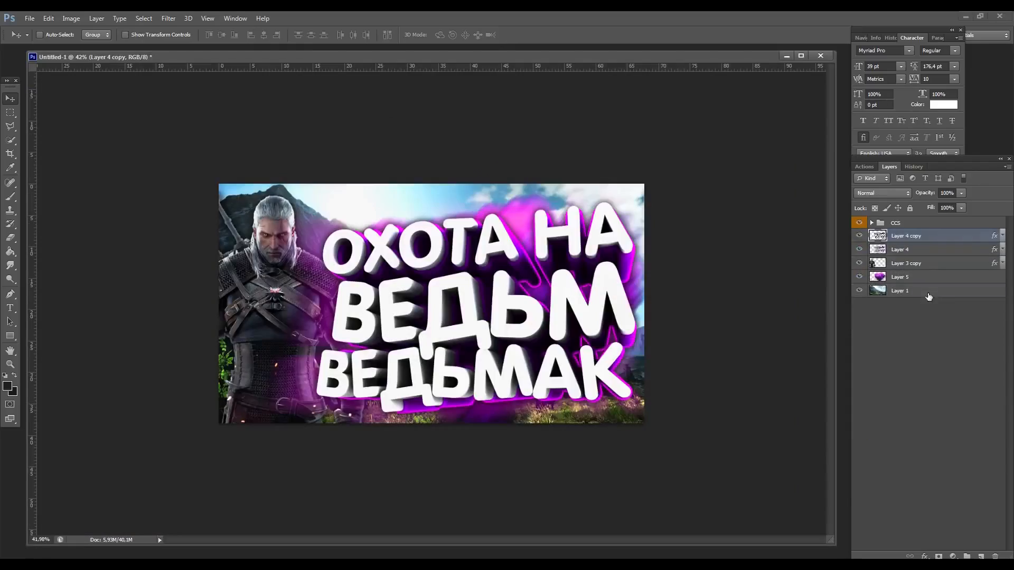
Apply the Oil Paint filter to the landscape background, Layer 1.
{"action": "left_click", "coordinate": [168, 18]}
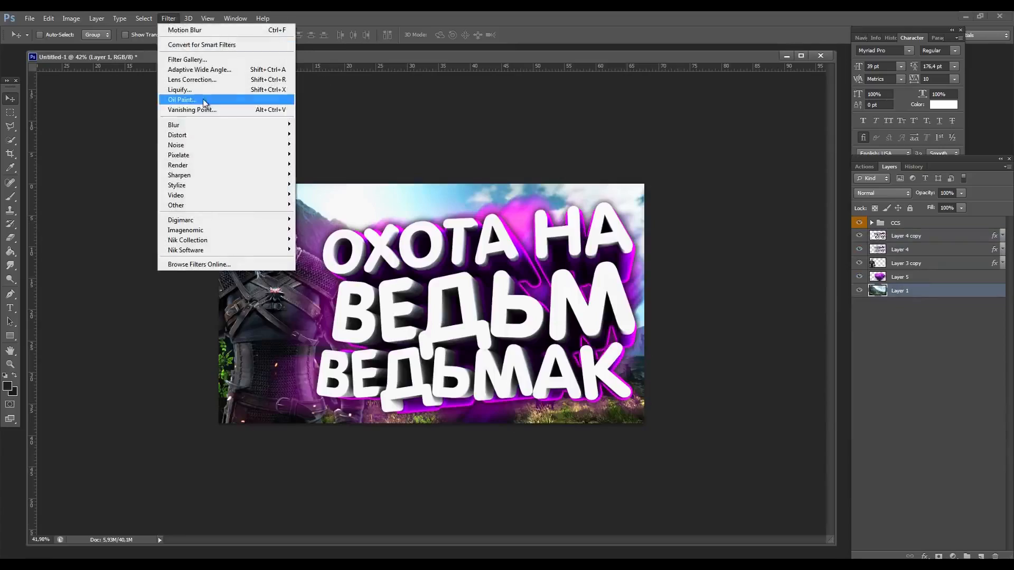
{"action": "left_click", "coordinate": [179, 100]}
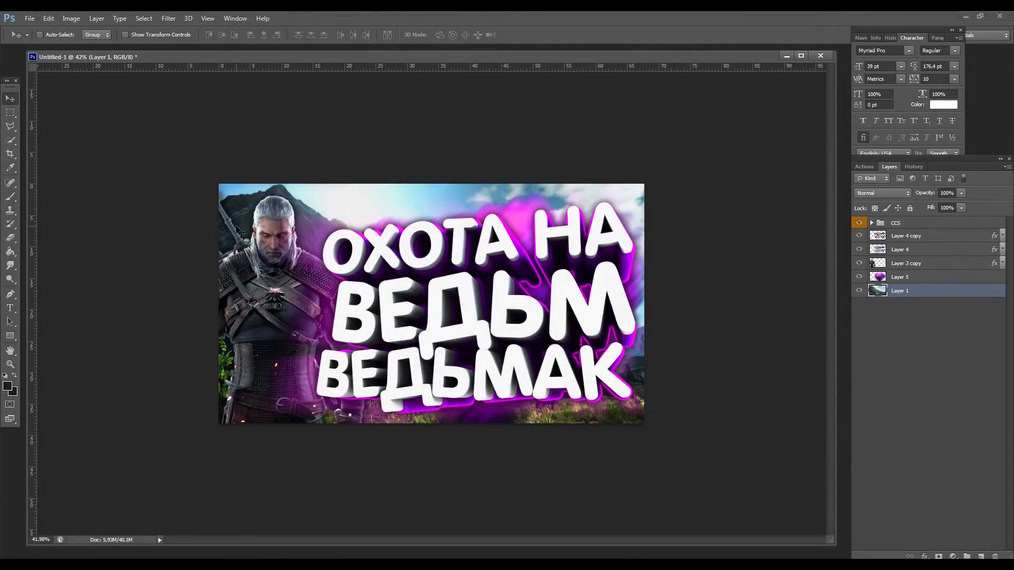
Export the thumbnail for the web as a 1920 × 1080 px PNG-24 and save the working document.
{"action": "left_click", "coordinate": [30, 17]}
{"action": "left_click", "coordinate": [50, 159]}
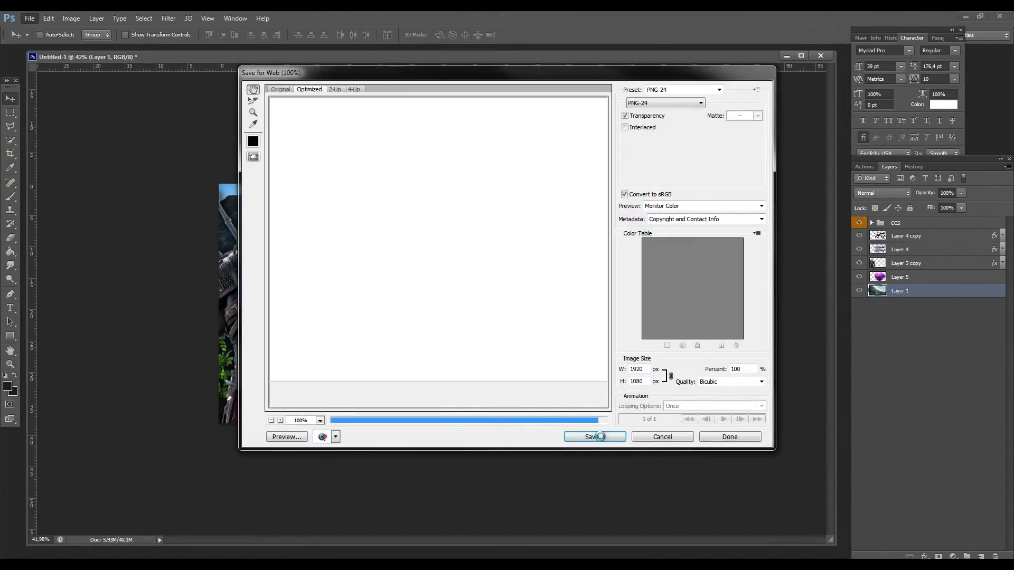
{"action": "left_click", "coordinate": [572, 436]}
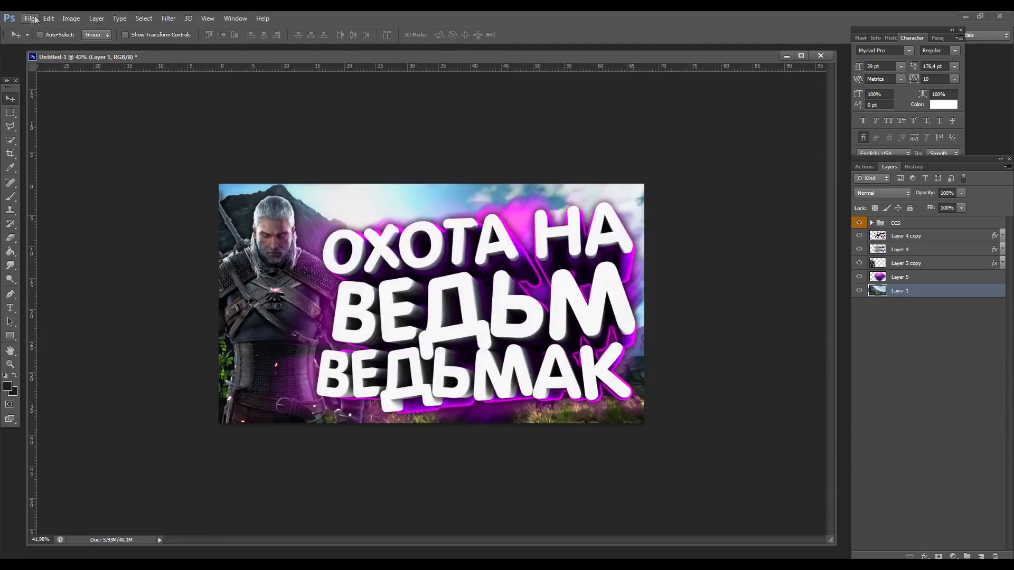
{"action": "left_click", "coordinate": [34, 20]}
{"action": "left_click", "coordinate": [50, 140]}
{"action": "left_click", "coordinate": [596, 407]}
{"action": "left_click", "coordinate": [528, 472]}
{"action": "left_click", "coordinate": [791, 394]}
{"action": "left_click", "coordinate": [553, 163]}
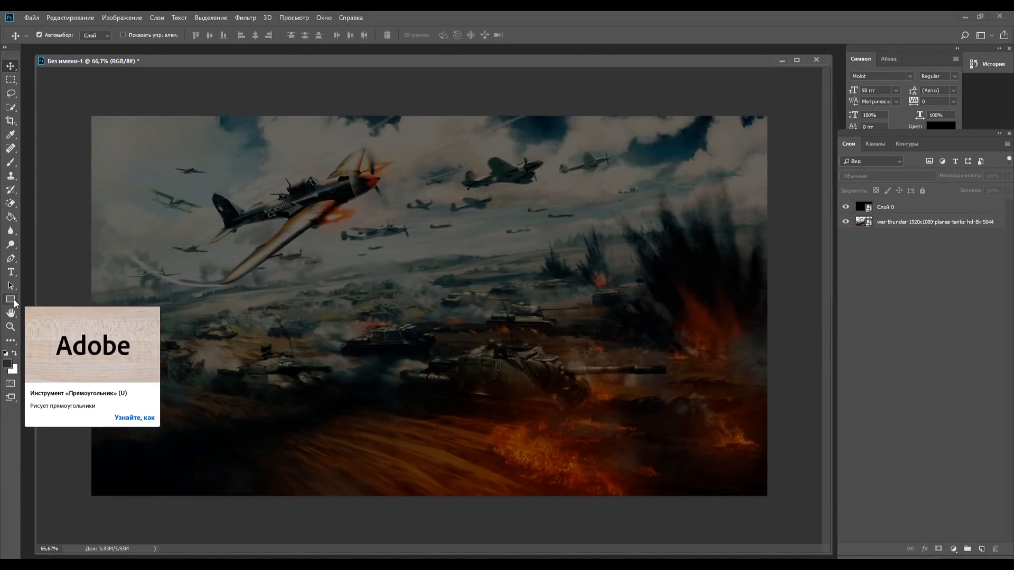
Draw a rectangle about 1762 × 321 px across the lower part of the War Thunder background, filled dark grey without a stroke.
{"action": "left_click", "coordinate": [13, 299]}
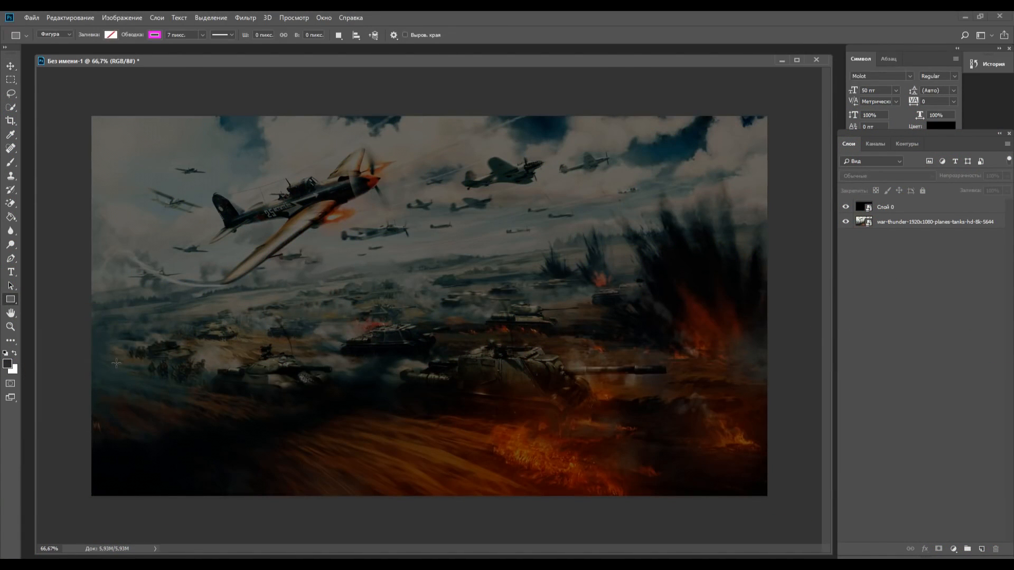
{"action": "left_click_drag", "start_coordinate": [100, 362], "coordinate": [721, 476]}
{"action": "left_click", "coordinate": [618, 125]}
{"action": "left_click", "coordinate": [640, 144]}
{"action": "left_click", "coordinate": [637, 124]}
{"action": "left_click", "coordinate": [627, 144]}
{"action": "left_click", "coordinate": [739, 114]}
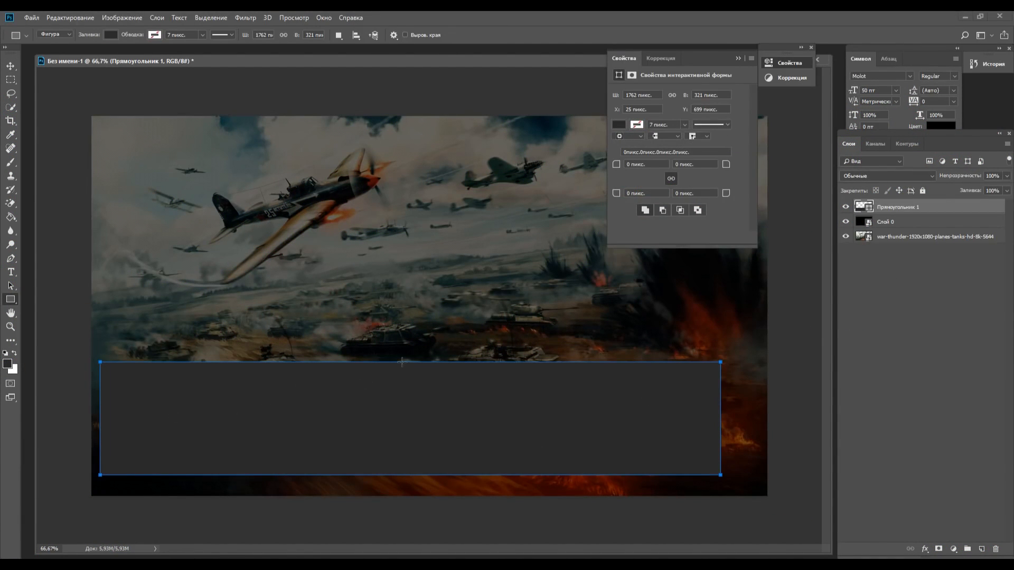
{"action": "left_click", "coordinate": [801, 47]}
{"action": "left_click", "coordinate": [801, 48]}
Rotate the rectangle to about -82.66°, stretch its height to about 178.57%, and place it as a slanted panel over the canvas's right part.
{"action": "key", "text": "ctrl+t"}
{"action": "left_click_drag", "start_coordinate": [739, 349], "coordinate": [469, 88]}
{"action": "left_click_drag", "start_coordinate": [422, 369], "coordinate": [676, 324]}
{"action": "left_click_drag", "start_coordinate": [555, 296], "coordinate": [539, 325]}
{"action": "left_click_drag", "start_coordinate": [675, 392], "coordinate": [586, 381]}
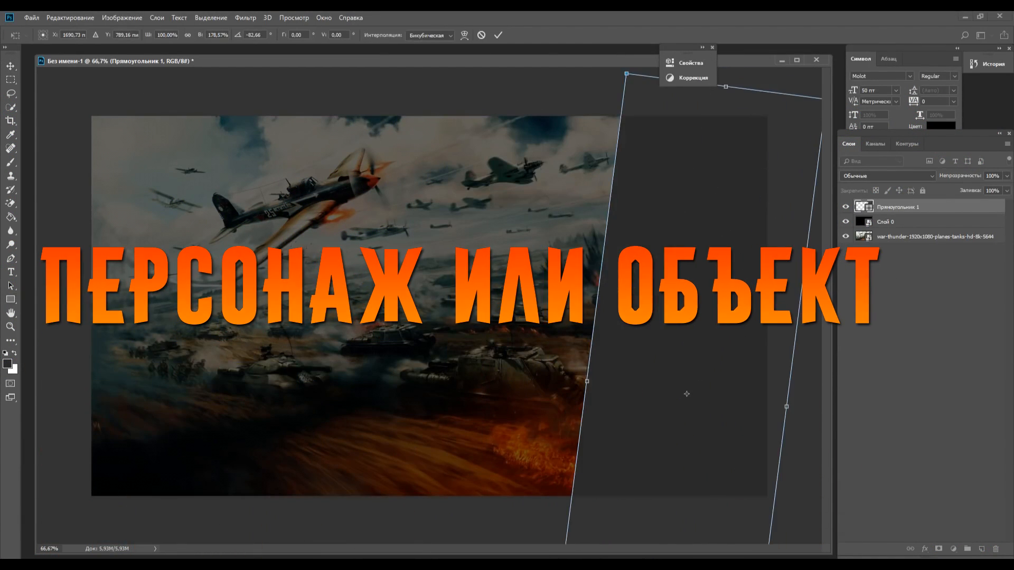
{"action": "left_click", "coordinate": [11, 66]}
{"action": "left_click", "coordinate": [476, 221]}
Duplicate the slanted panel, narrow the copy to about 10.21% width and place it as a strip beside the panel's left edge.
{"action": "key", "text": "ctrl+j"}
{"action": "key", "text": "ctrl+t"}
{"action": "left_click_drag", "start_coordinate": [676, 393], "coordinate": [566, 370]}
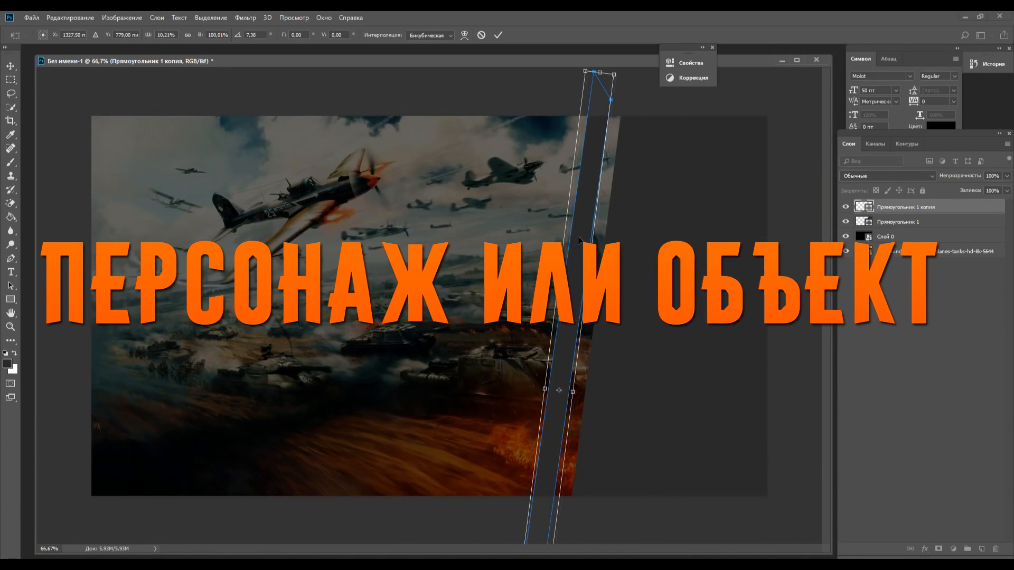
{"action": "key", "text": "Return"}
Duplicate the narrow strip, show the rulers, and make the new copy a thinner strip to the left of the first one.
{"action": "key", "text": "ctrl+j"}
{"action": "key", "text": "ctrl+t"}
{"action": "key", "text": "ctrl+r"}
{"action": "scroll", "coordinate": [655, 276], "scroll_direction": "up", "scroll_amount": 1}
{"action": "left_click_drag", "start_coordinate": [639, 279], "coordinate": [619, 279]}
{"action": "left_click_drag", "start_coordinate": [509, 414], "coordinate": [516, 414]}
{"action": "key", "text": "Return"}
Merge the three slanted rectangle layers into one shape and shift the merged shape to the left.
{"action": "scroll", "coordinate": [587, 295], "scroll_direction": "down", "scroll_amount": 1}
{"action": "left_click", "coordinate": [906, 222], "text": "ctrl"}
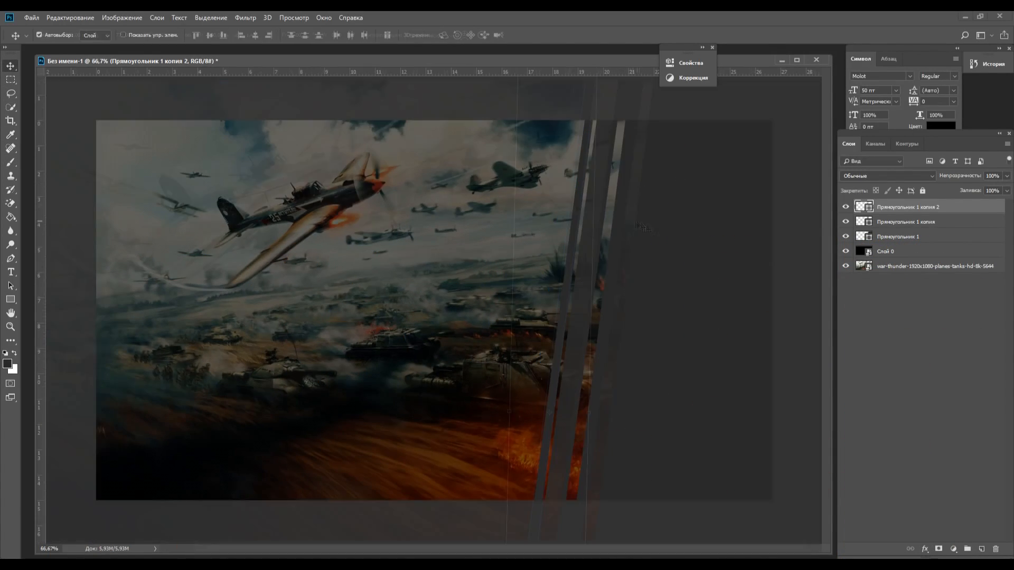
{"action": "right_click", "coordinate": [976, 209]}
{"action": "left_click", "coordinate": [850, 421]}
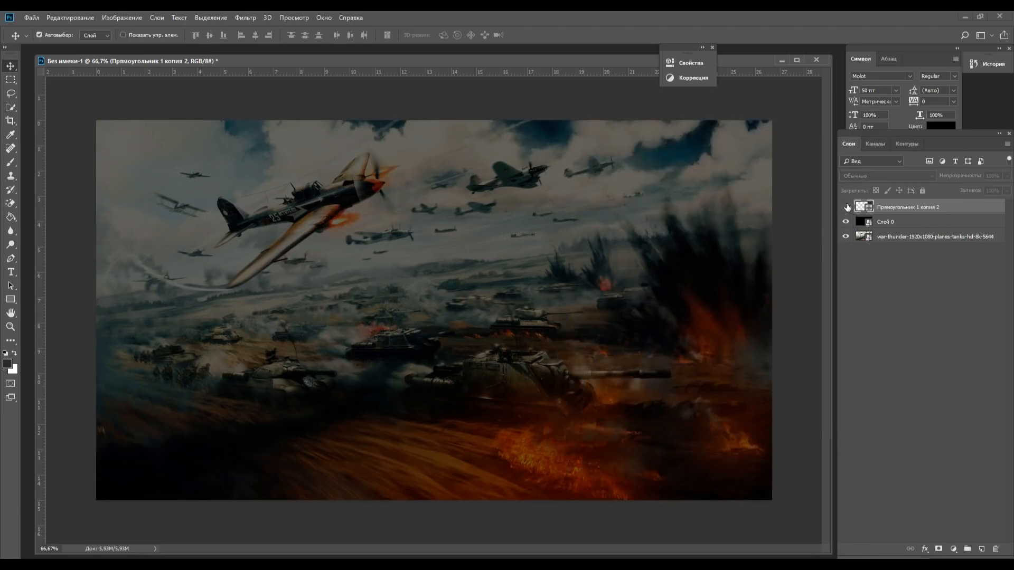
{"action": "scroll", "coordinate": [494, 340], "scroll_direction": "down", "scroll_amount": 2}
{"action": "key", "text": "ctrl+t"}
{"action": "left_click_drag", "start_coordinate": [492, 337], "coordinate": [455, 337]}
{"action": "key", "text": "Return"}
Add the title text "играем" in the Molot font and enlarge it to about 321 pt across the canvas's left part.
{"action": "type", "text": "играем"}
{"action": "left_click", "coordinate": [10, 66]}
{"action": "scroll", "coordinate": [392, 318], "scroll_direction": "up", "scroll_amount": 3}
{"action": "key", "text": "ctrl+t"}
{"action": "left_click_drag", "start_coordinate": [220, 299], "coordinate": [538, 207]}
{"action": "left_click_drag", "start_coordinate": [344, 264], "coordinate": [308, 272]}
{"action": "key", "text": "Return"}
Give the "играем" title an orange-to-yellow gradient overlay and a drop shadow with 60% opacity and 10% spread.
{"action": "double_click", "coordinate": [954, 212]}
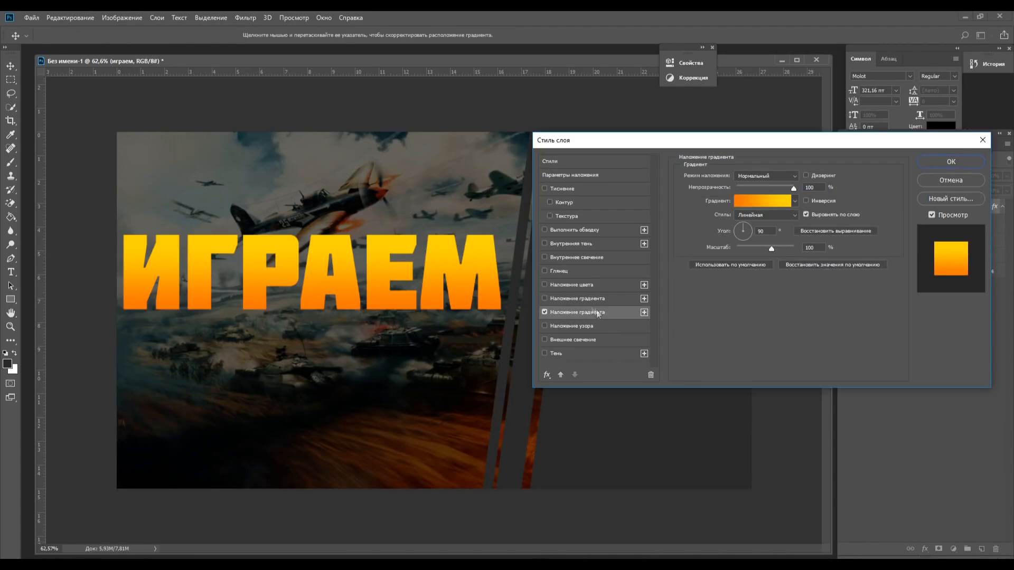
{"action": "left_click", "coordinate": [762, 201]}
{"action": "left_click", "coordinate": [714, 276]}
{"action": "left_click", "coordinate": [556, 353]}
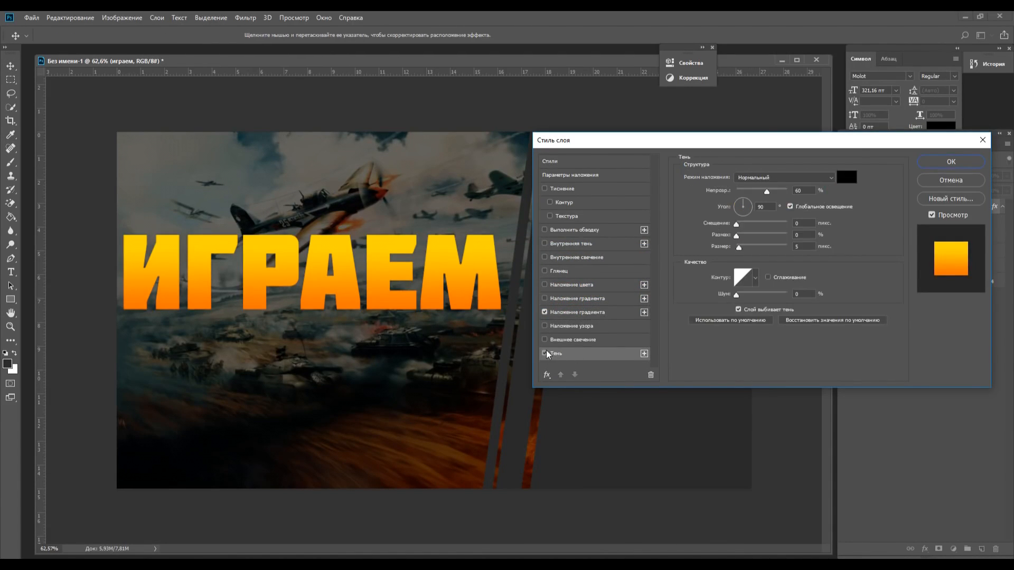
{"action": "left_click_drag", "start_coordinate": [737, 235], "coordinate": [739, 231]}
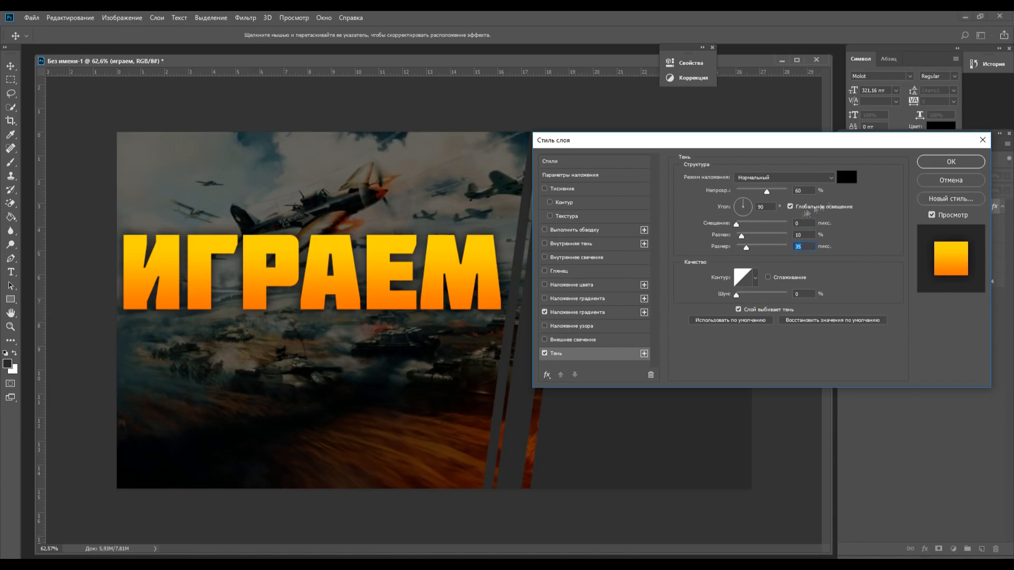
{"action": "left_click", "coordinate": [950, 163]}
Skew the "играем" title so that its letters slant to the right like the striped panel.
{"action": "left_click", "coordinate": [70, 18]}
{"action": "mouse_move", "coordinate": [160, 247]}
{"action": "left_click", "coordinate": [227, 285]}
{"action": "left_click_drag", "start_coordinate": [502, 219], "coordinate": [515, 226]}
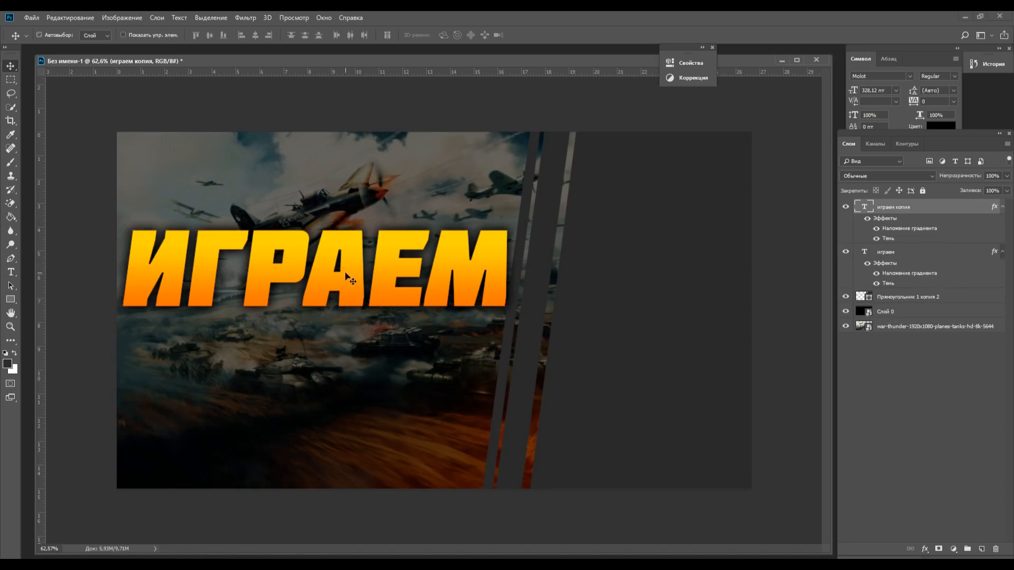
Turn a copy of the title into a second line reading "воюем" below the first, with a white colour overlay.
{"action": "left_click_drag", "start_coordinate": [338, 281], "coordinate": [338, 358]}
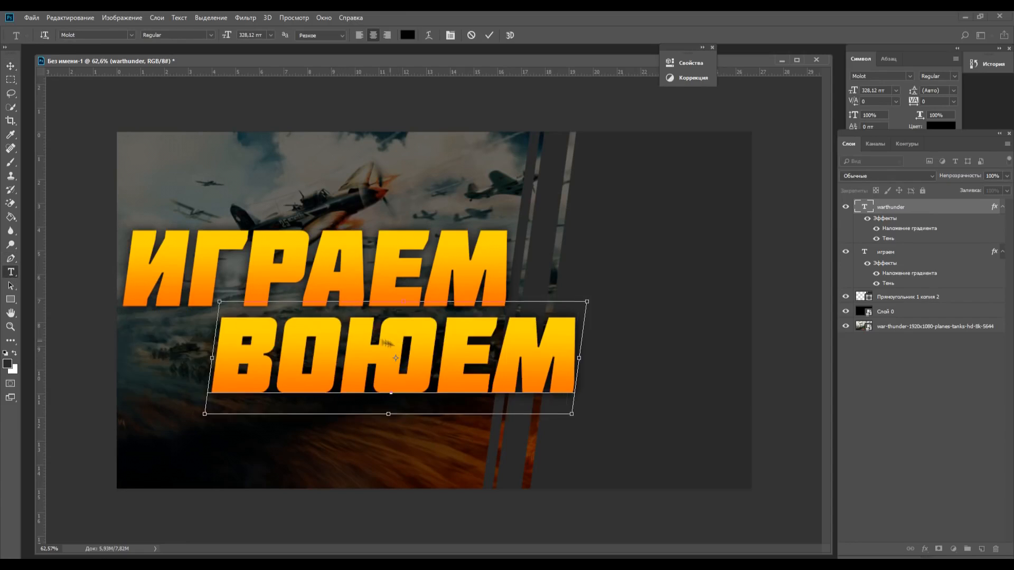
{"action": "left_click_drag", "start_coordinate": [377, 323], "coordinate": [288, 324]}
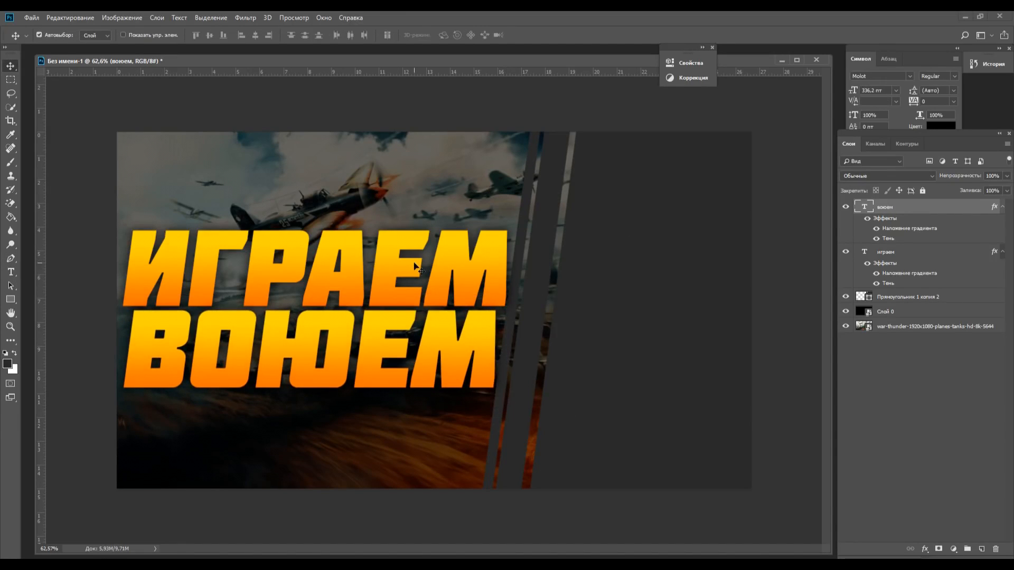
{"action": "double_click", "coordinate": [925, 209]}
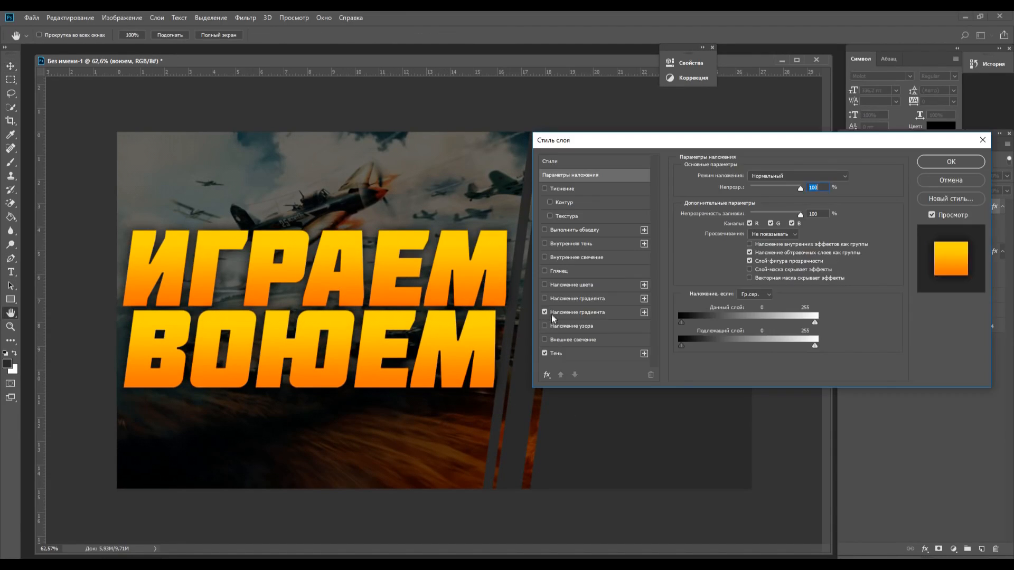
{"action": "left_click", "coordinate": [561, 284]}
{"action": "left_click", "coordinate": [966, 163]}
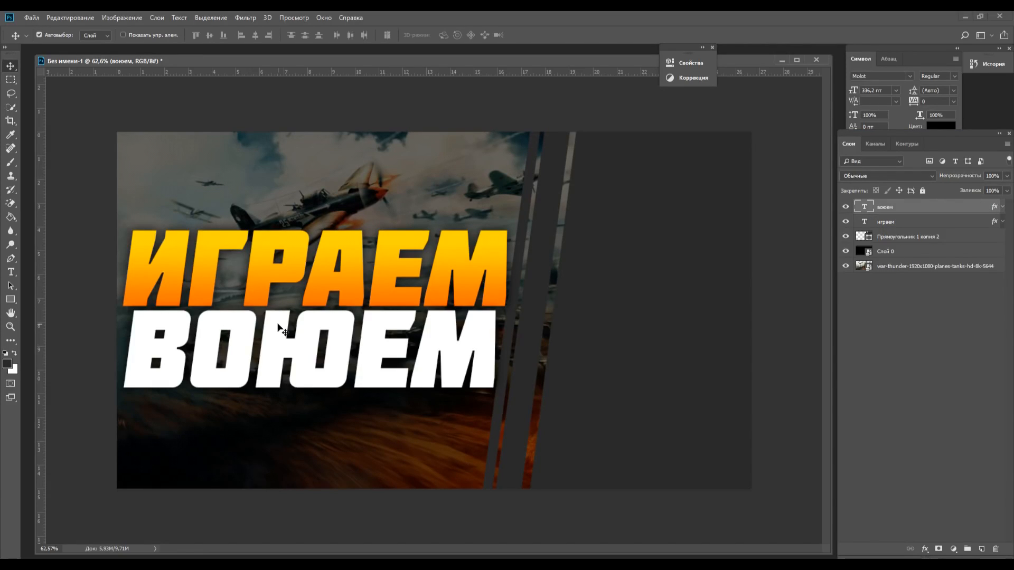
{"action": "double_click", "coordinate": [951, 225]}
{"action": "left_click", "coordinate": [544, 298]}
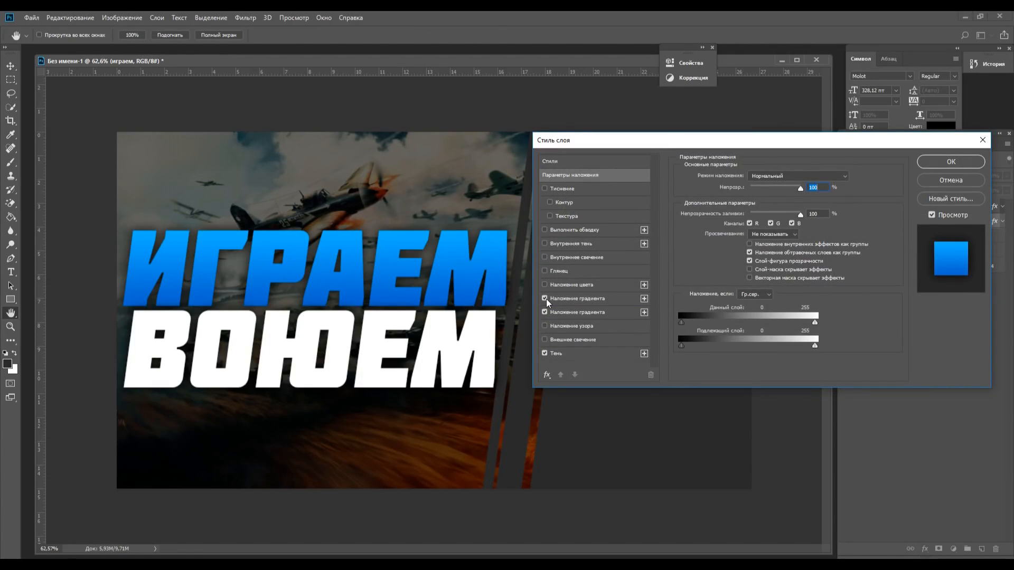
{"action": "key", "text": "Escape"}
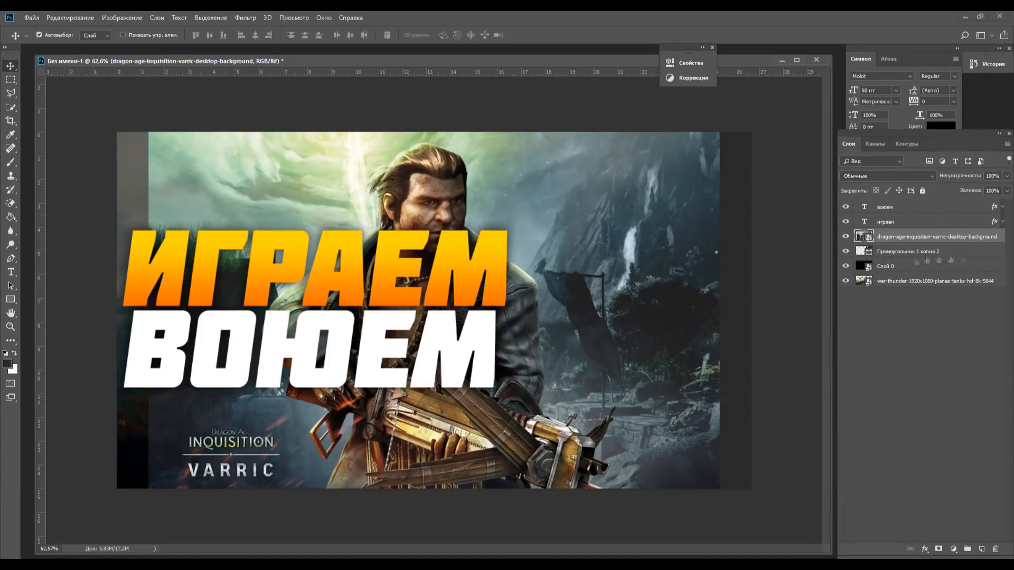
Clip the Dragon Age character image to the striped shape, flip it horizontally and position the character within the panel.
{"action": "right_click", "coordinate": [909, 237]}
{"action": "left_click", "coordinate": [792, 265]}
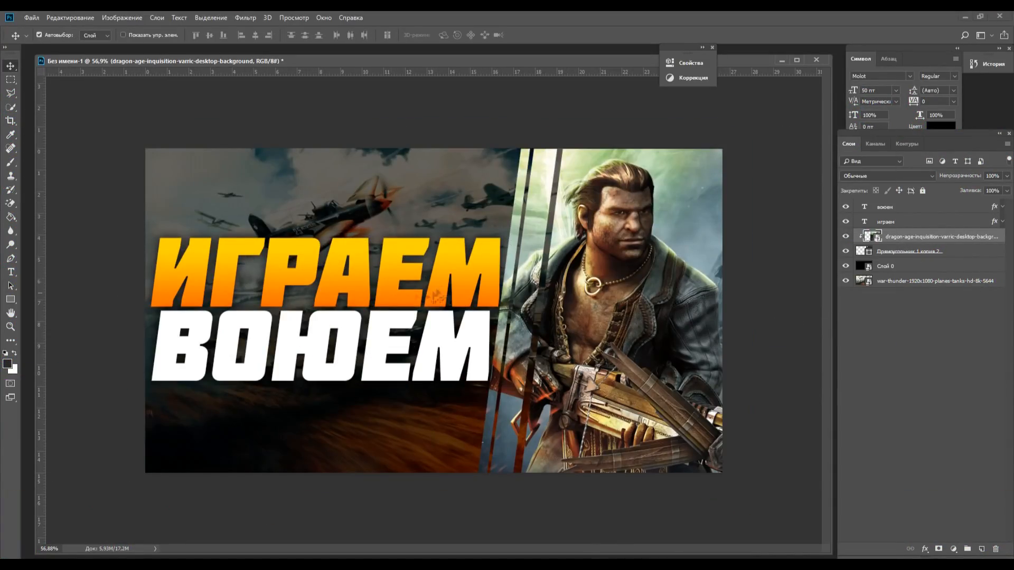
{"action": "scroll", "coordinate": [434, 296], "scroll_direction": "down", "scroll_amount": 5}
{"action": "key", "text": "ctrl+t"}
{"action": "left_click_drag", "start_coordinate": [712, 310], "coordinate": [220, 310]}
{"action": "left_click_drag", "start_coordinate": [391, 309], "coordinate": [550, 311]}
{"action": "left_click_drag", "start_coordinate": [469, 313], "coordinate": [620, 312]}
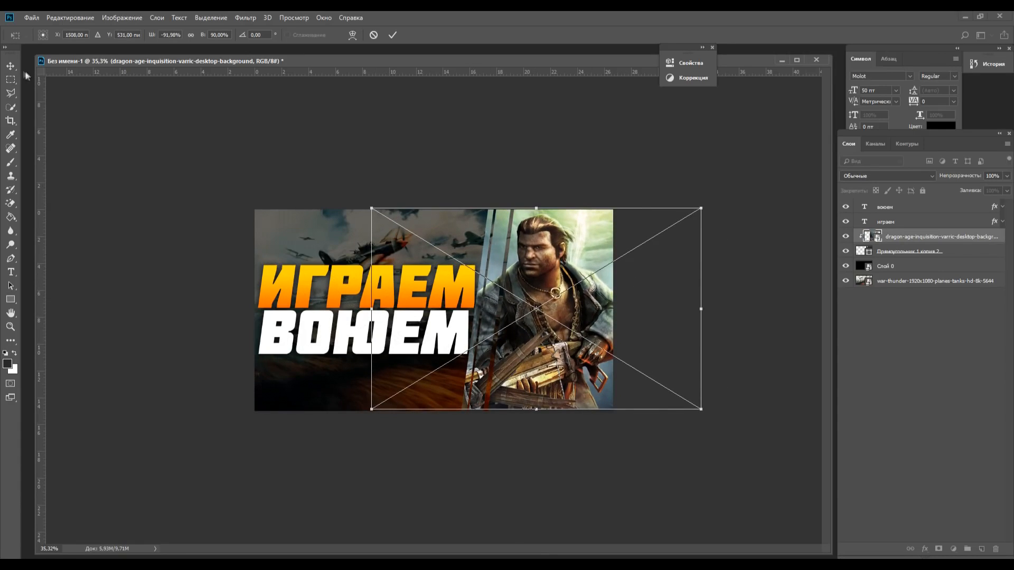
Give the striped shape a drop shadow with 60% opacity, 6% spread and a size of 13 px.
{"action": "left_click_drag", "start_coordinate": [242, 223], "coordinate": [237, 224]}
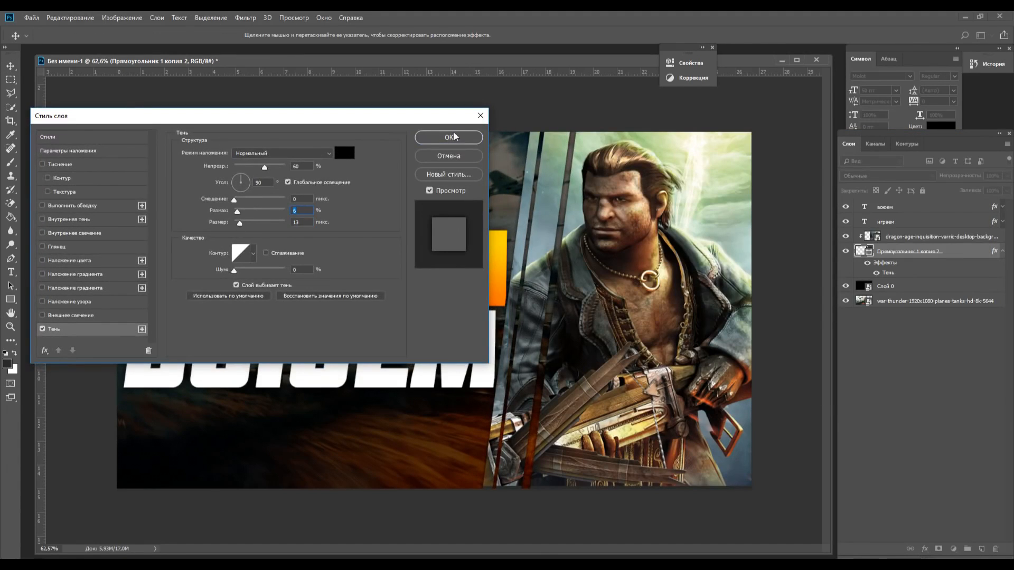
{"action": "left_click", "coordinate": [449, 137]}
Add a solid orange colour fill layer above the Dragon Age character image.
{"action": "left_click", "coordinate": [939, 237]}
{"action": "scroll", "coordinate": [411, 241], "scroll_direction": "down", "scroll_amount": 20}
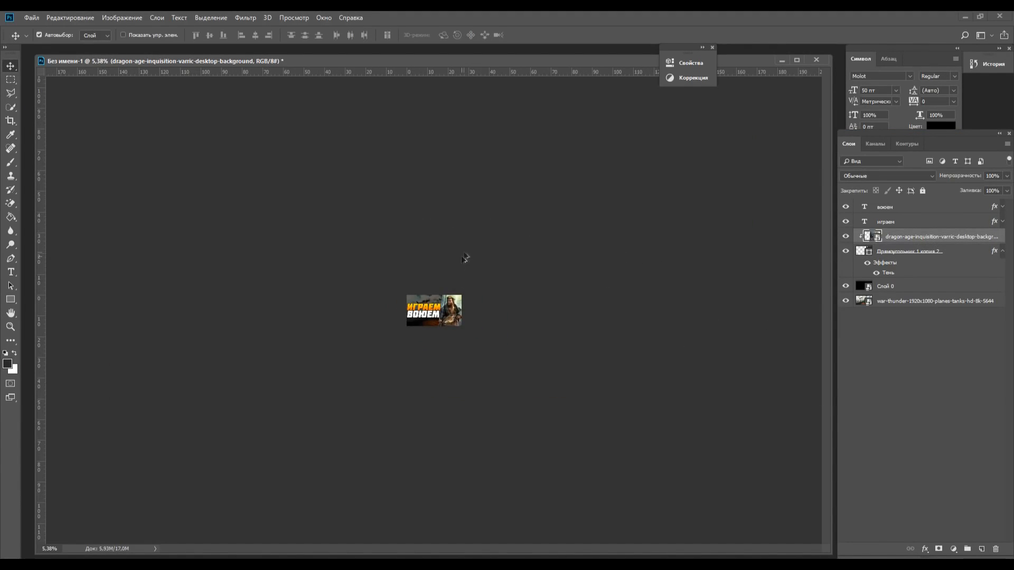
{"action": "scroll", "coordinate": [466, 257], "scroll_direction": "up", "scroll_amount": 10}
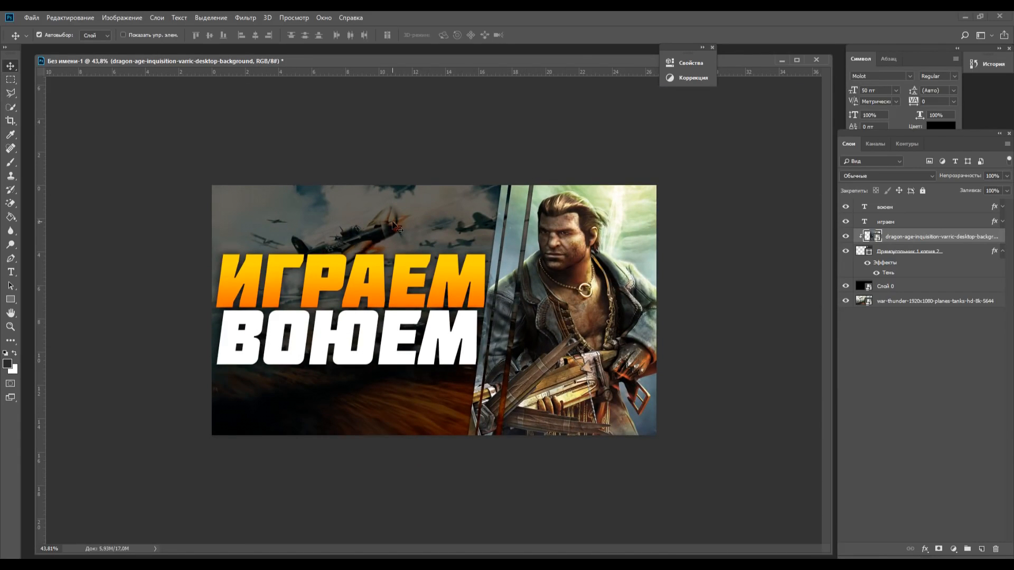
{"action": "left_click", "coordinate": [953, 549]}
{"action": "left_click", "coordinate": [916, 361]}
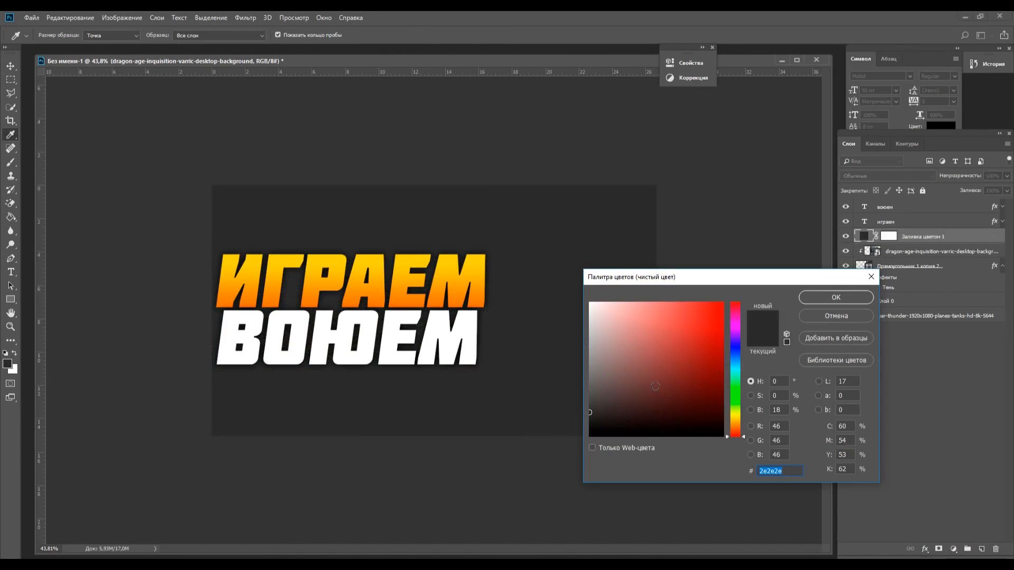
{"action": "left_click", "coordinate": [734, 422]}
{"action": "left_click_drag", "start_coordinate": [704, 322], "coordinate": [781, 276]}
{"action": "left_click", "coordinate": [834, 297]}
Clip the orange fill layer to the striped shape and set it to 10% opacity with the Overlay (Перекрытие) blend mode.
{"action": "key", "text": "ctrl+alt+g"}
{"action": "left_click_drag", "start_coordinate": [1005, 188], "coordinate": [959, 189]}
{"action": "left_click", "coordinate": [924, 394]}
{"action": "left_click", "coordinate": [888, 176]}
{"action": "left_click", "coordinate": [861, 310]}
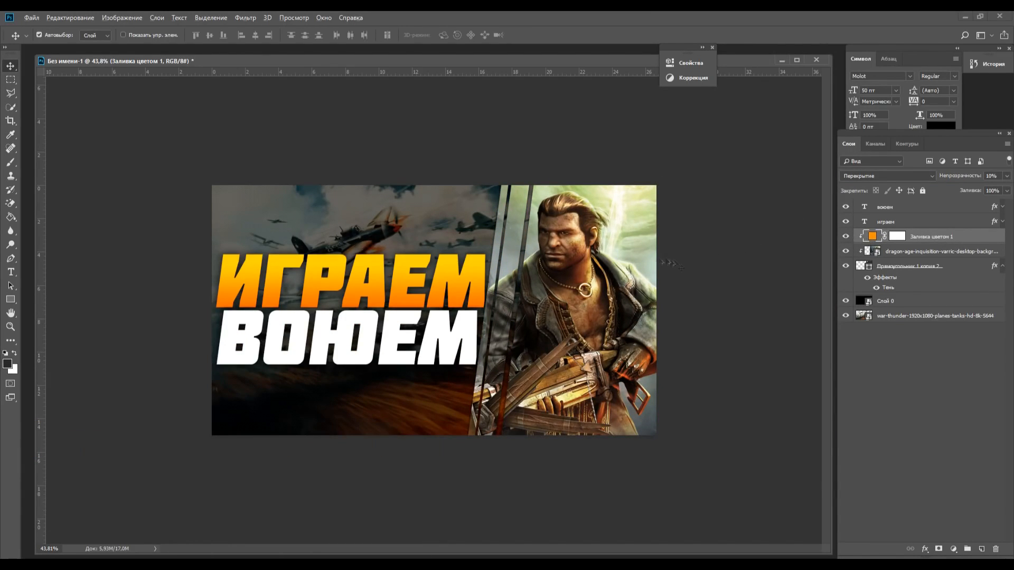
{"action": "scroll", "coordinate": [679, 266], "scroll_direction": "up", "scroll_amount": 2}
{"action": "scroll", "coordinate": [619, 296], "scroll_direction": "down", "scroll_amount": 1}
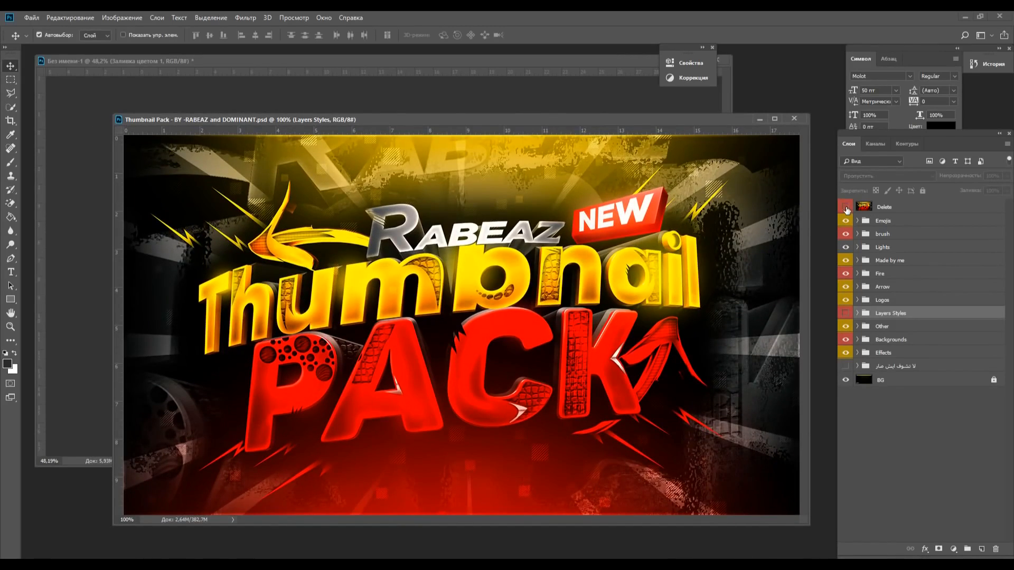
Hide the Delete cover layer in the Thumbnail Pack document and preview its emoji faces and arrow designs.
{"action": "left_click", "coordinate": [845, 207]}
{"action": "left_click", "coordinate": [846, 249]}
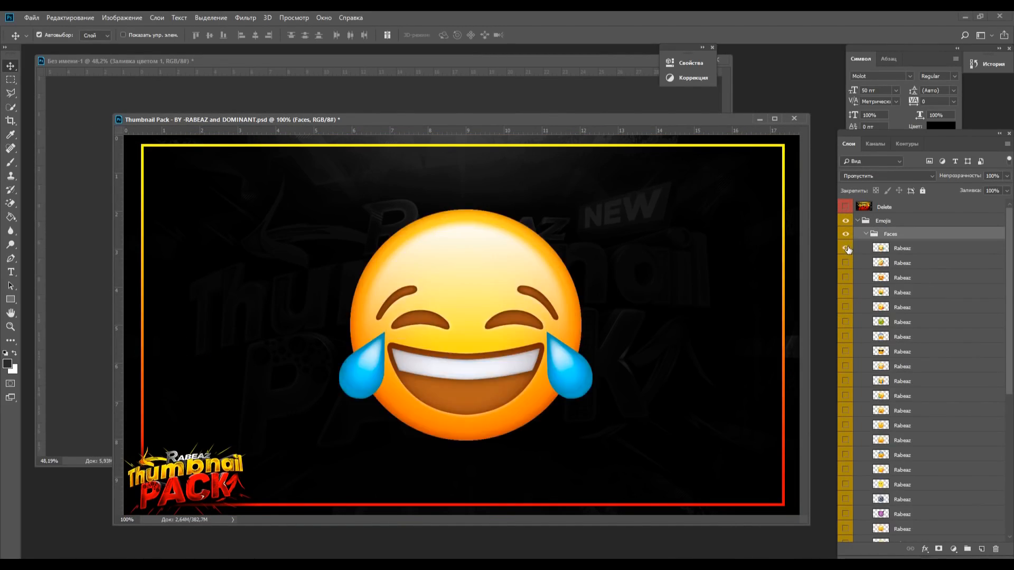
{"action": "left_click", "coordinate": [846, 248]}
{"action": "left_click", "coordinate": [857, 221]}
{"action": "left_click", "coordinate": [857, 287]}
{"action": "left_click", "coordinate": [845, 315]}
{"action": "left_click", "coordinate": [845, 316]}
{"action": "left_click", "coordinate": [845, 345]}
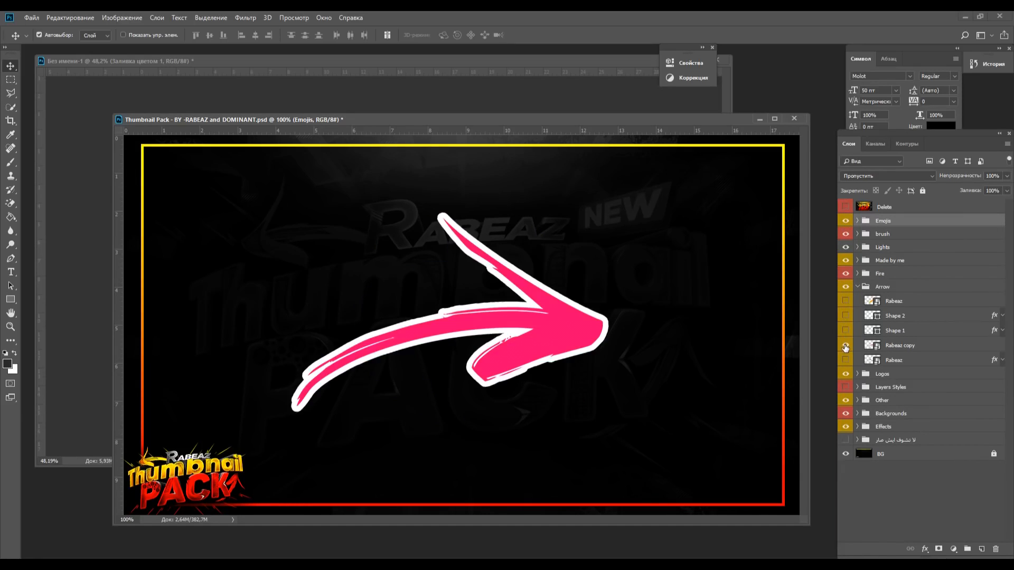
Preview the pack's remaining arrow design and its lightning effects.
{"action": "left_click", "coordinate": [845, 345]}
{"action": "left_click", "coordinate": [845, 360]}
{"action": "left_click_drag", "start_coordinate": [528, 119], "coordinate": [522, 134]}
{"action": "left_click_drag", "start_coordinate": [495, 250], "coordinate": [529, 95]}
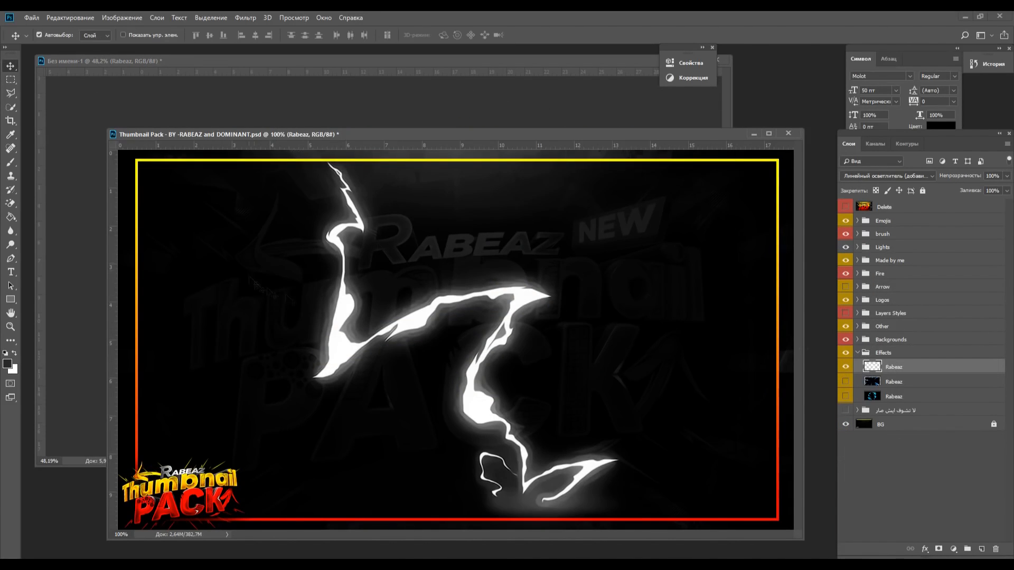
Add the pack's white lightning effect along the thumbnail's bottom edge and stack its layer below the striped shape.
{"action": "left_click_drag", "start_coordinate": [427, 307], "coordinate": [370, 103]}
{"action": "key", "text": "ctrl+t"}
{"action": "left_click_drag", "start_coordinate": [317, 348], "coordinate": [376, 369]}
{"action": "key", "text": "Return"}
{"action": "left_click_drag", "start_coordinate": [902, 237], "coordinate": [912, 324]}
Duplicate the white lightning and transform the copy to run above the ИГРАЕМ line.
{"action": "key", "text": "ctrl+j"}
{"action": "left_click_drag", "start_coordinate": [342, 376], "coordinate": [316, 179]}
{"action": "key", "text": "ctrl+t"}
{"action": "key", "text": "Return"}
Give the upper lightning copy an orange-yellow Color Overlay (Наложение цвета).
{"action": "double_click", "coordinate": [943, 316]}
{"action": "left_click_drag", "start_coordinate": [105, 116], "coordinate": [543, 142]}
{"action": "left_click", "coordinate": [521, 286]}
{"action": "left_click", "coordinate": [785, 178]}
{"action": "left_click_drag", "start_coordinate": [733, 432], "coordinate": [733, 420]}
{"action": "left_click", "coordinate": [835, 297]}
{"action": "left_click", "coordinate": [891, 163]}
Bring the scattered white crosses brush from the Thumbnail Pack document into the upper part of the War Thunder thumbnail.
{"action": "left_click", "coordinate": [845, 236]}
{"action": "left_click", "coordinate": [885, 237]}
{"action": "key", "text": "ctrl+minus"}
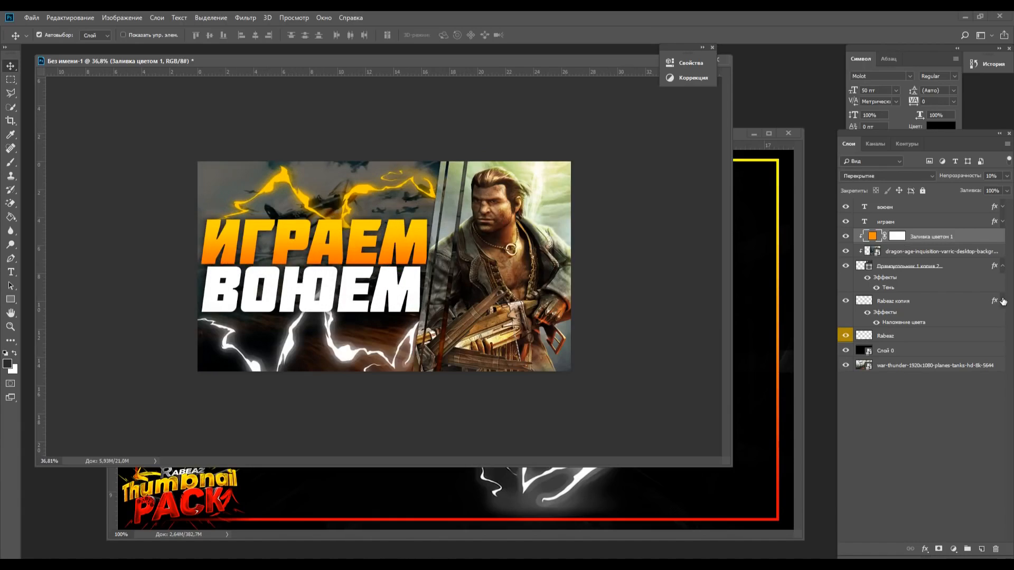
{"action": "key", "text": "Delete"}
{"action": "key", "text": "ctrl+t"}
{"action": "left_click", "coordinate": [11, 66]}
{"action": "left_click", "coordinate": [470, 220]}
{"action": "left_click_drag", "start_coordinate": [429, 477], "coordinate": [317, 198]}
Recolour the upper crosses orange-yellow with a Color Overlay (Наложение цвета).
{"action": "double_click", "coordinate": [907, 301]}
{"action": "left_click", "coordinate": [506, 287]}
{"action": "left_click", "coordinate": [891, 163]}
Duplicate the crosses to the thumbnail's lower part and turn off the copy's Color Overlay (Наложение цвета).
{"action": "key", "text": "ctrl+j"}
{"action": "left_click_drag", "start_coordinate": [915, 302], "coordinate": [914, 350]}
{"action": "left_click_drag", "start_coordinate": [338, 211], "coordinate": [338, 365]}
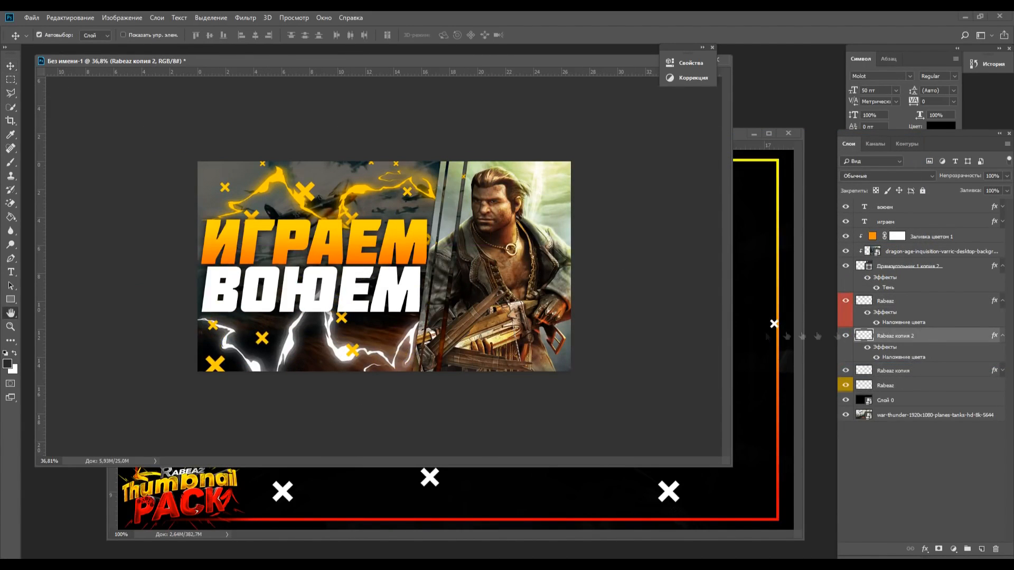
{"action": "double_click", "coordinate": [934, 337]}
{"action": "left_click", "coordinate": [478, 285]}
{"action": "left_click", "coordinate": [891, 163]}
Save the finished thumbnail for the web as a JPEG named 183183 on the desktop.
{"action": "left_click_drag", "start_coordinate": [732, 467], "coordinate": [827, 543]}
{"action": "scroll", "coordinate": [466, 274], "scroll_direction": "down", "scroll_amount": 16}
{"action": "scroll", "coordinate": [399, 340], "scroll_direction": "up", "scroll_amount": 12}
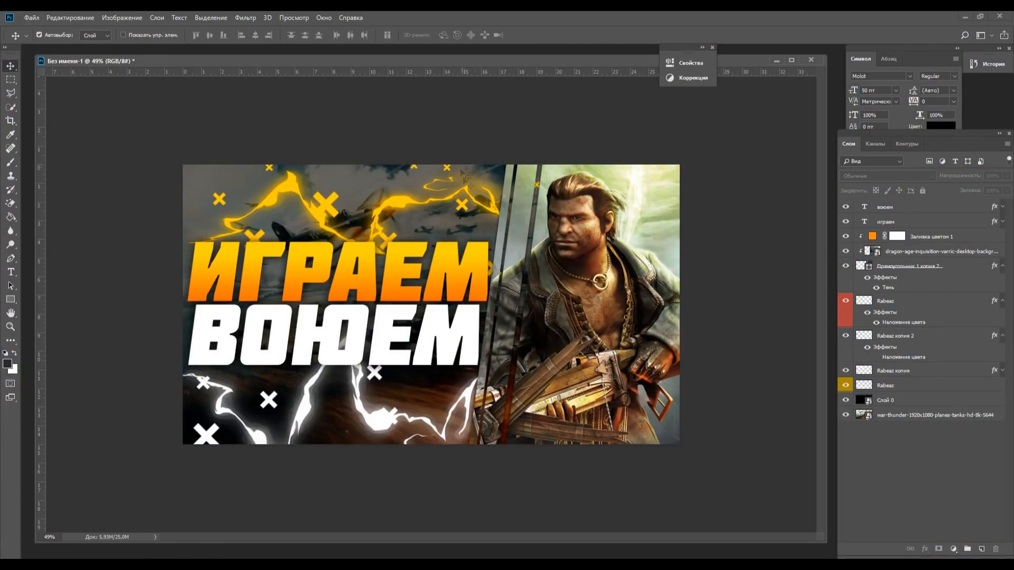
{"action": "left_click", "coordinate": [32, 17]}
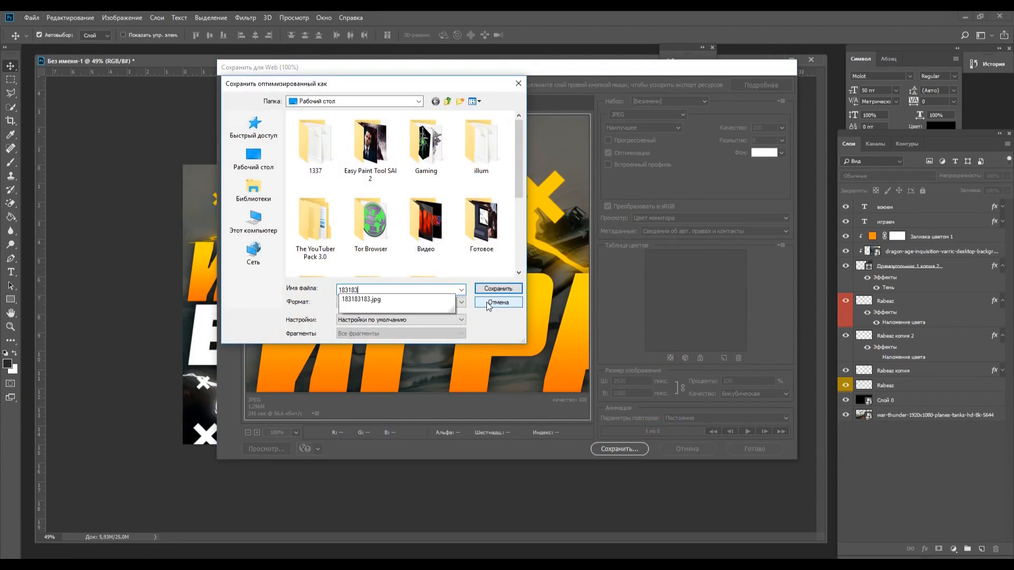
{"action": "left_click", "coordinate": [491, 291]}
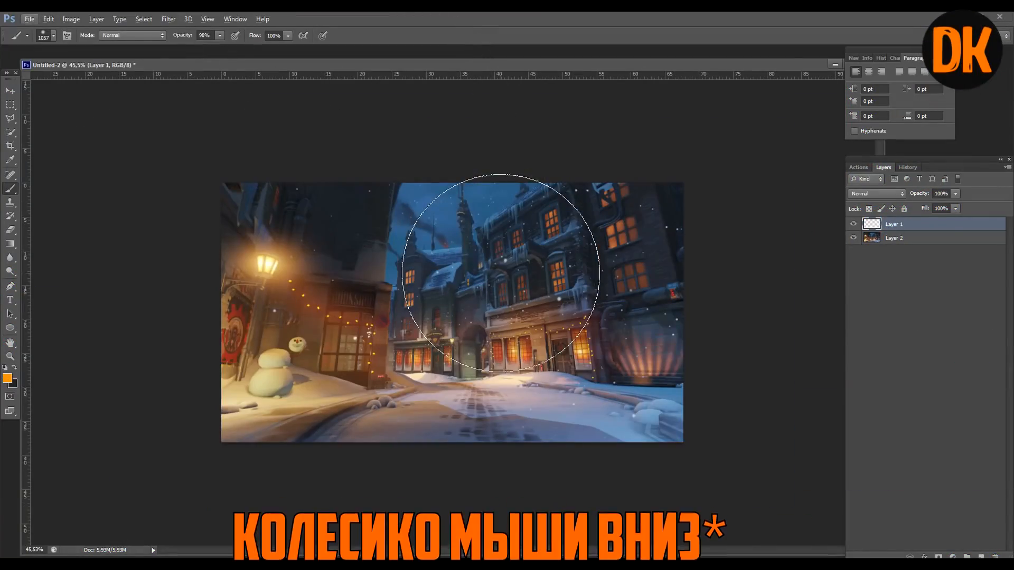
Paint a soft white glow along the top edge of the winter street image using the 1057 px brush.
{"action": "scroll", "coordinate": [500, 273], "scroll_direction": "down", "scroll_amount": 1}
{"action": "left_click", "coordinate": [7, 378]}
{"action": "left_click", "coordinate": [739, 303]}
{"action": "left_click", "coordinate": [977, 301]}
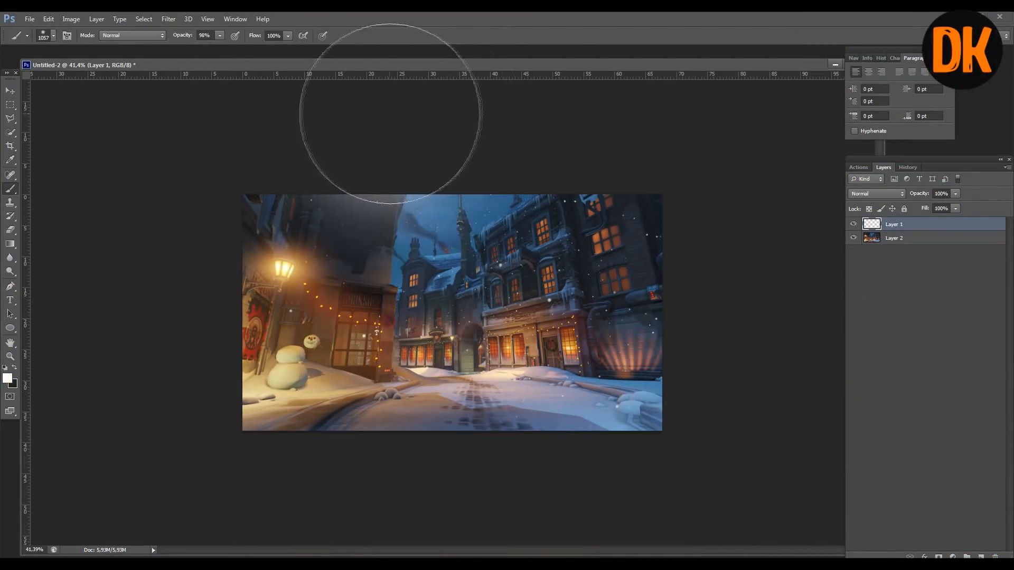
{"action": "left_click_drag", "start_coordinate": [391, 113], "coordinate": [521, 113]}
Set the foreground colour to black and add a new layer for dark brushwork.
{"action": "left_click", "coordinate": [7, 378]}
{"action": "left_click", "coordinate": [740, 454]}
{"action": "left_click", "coordinate": [977, 297]}
{"action": "left_click", "coordinate": [981, 555]}
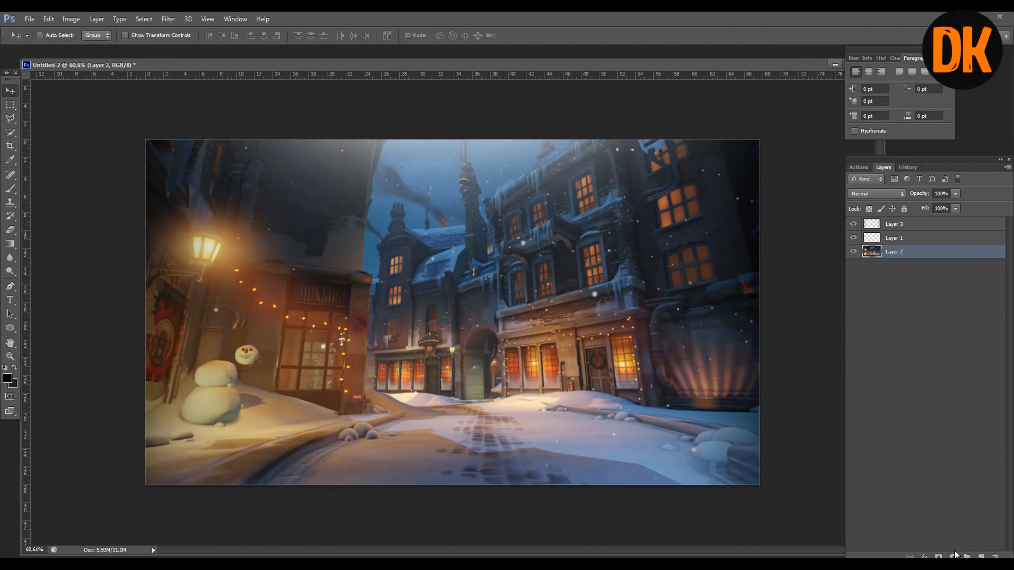
Add Vibrance and Brightness/Contrast adjustment layers above the winter street background to strengthen its colours and contrast.
{"action": "left_click", "coordinate": [955, 556]}
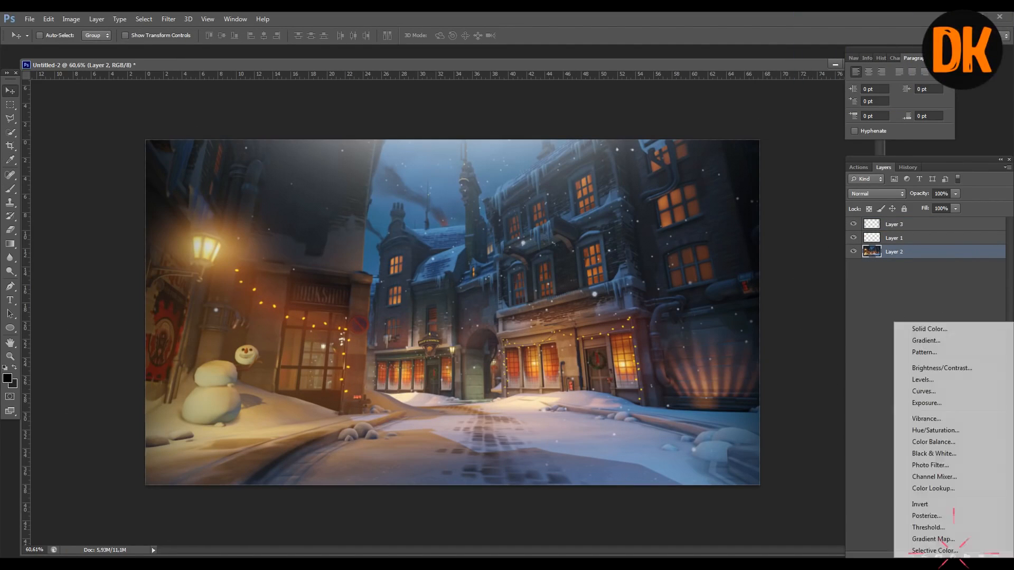
{"action": "left_click", "coordinate": [927, 416]}
{"action": "left_click", "coordinate": [911, 308]}
{"action": "left_click", "coordinate": [955, 556]}
{"action": "left_click", "coordinate": [941, 364]}
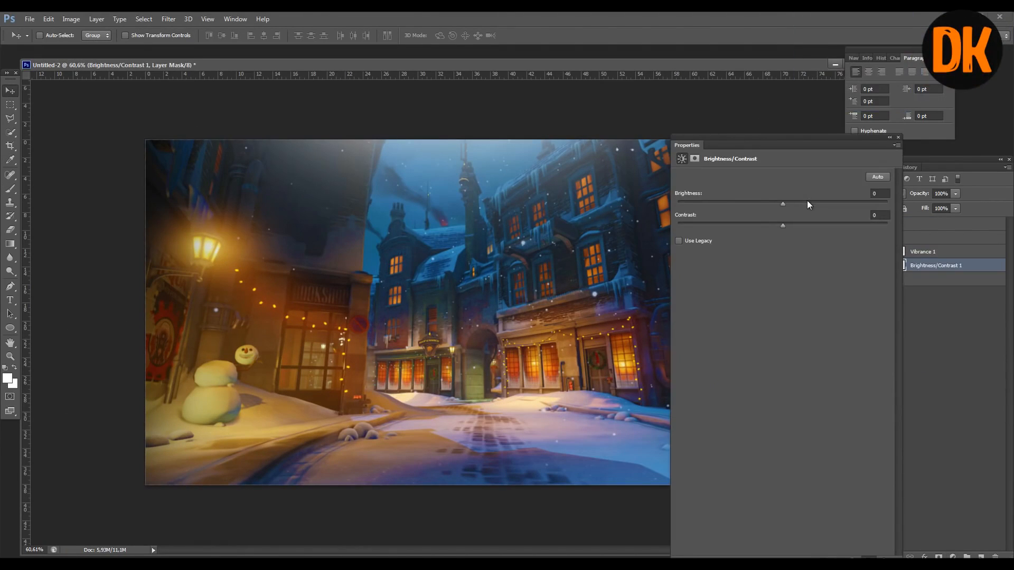
{"action": "left_click", "coordinate": [891, 138]}
Add a Hue/Saturation adjustment layer that shifts the background's warm lights towards red.
{"action": "left_click", "coordinate": [954, 555]}
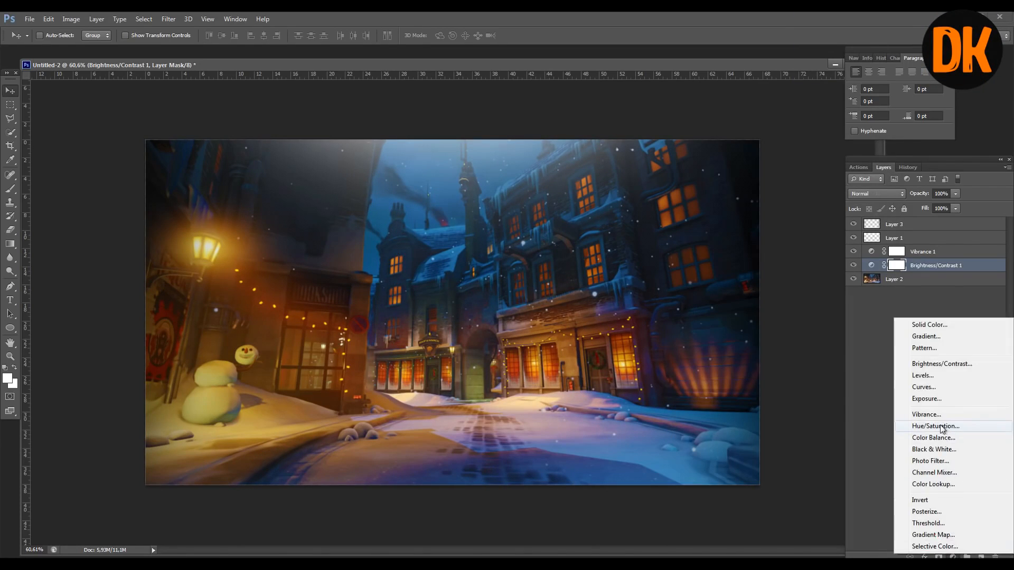
{"action": "left_click", "coordinate": [921, 425]}
{"action": "left_click_drag", "start_coordinate": [779, 215], "coordinate": [781, 259]}
{"action": "left_click", "coordinate": [890, 138]}
Add a Color Balance adjustment layer with the midtones shifted towards red and compare the background before and after the corrections.
{"action": "left_click", "coordinate": [954, 555]}
{"action": "left_click", "coordinate": [933, 437]}
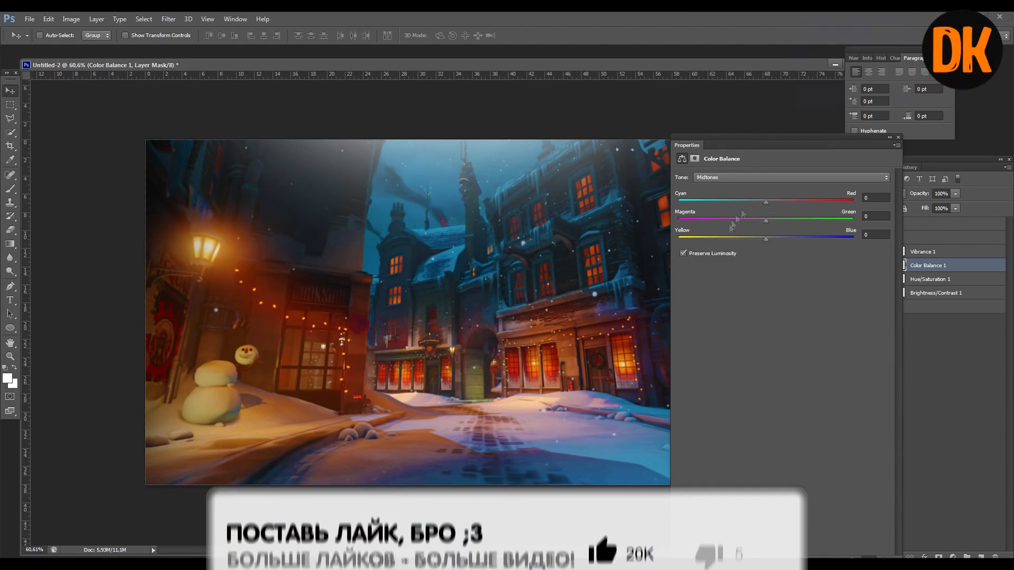
{"action": "left_click_drag", "start_coordinate": [766, 202], "coordinate": [793, 202]}
{"action": "left_click", "coordinate": [897, 137]}
{"action": "left_click_drag", "start_coordinate": [853, 251], "coordinate": [855, 293]}
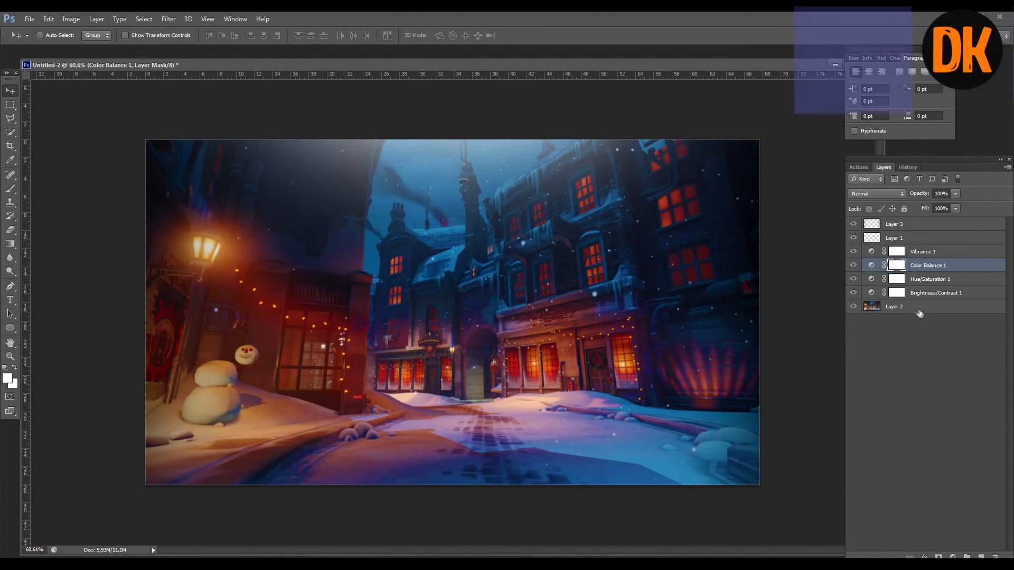
Merge the winter street background with its four adjustment layers into one layer.
{"action": "left_click", "coordinate": [945, 307]}
{"action": "left_click", "coordinate": [954, 252], "text": "shift"}
{"action": "right_click", "coordinate": [962, 249]}
{"action": "left_click", "coordinate": [845, 394]}
{"action": "left_click", "coordinate": [854, 251]}
{"action": "left_click", "coordinate": [853, 251]}
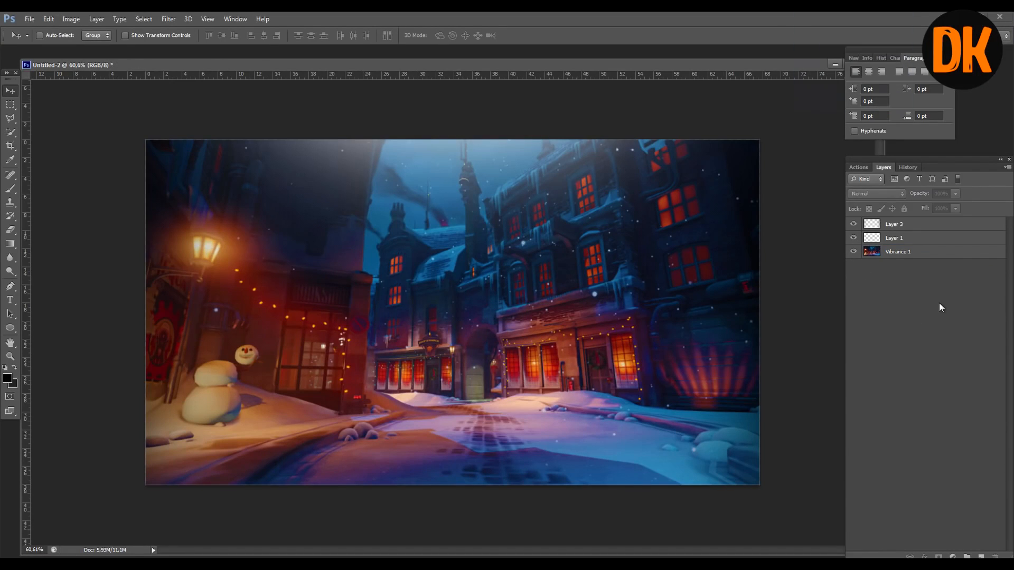
Add the title line "ИГРАЕМСЯ" in the Chocolate cyr-lat font over the winter street.
{"action": "key", "text": "t"}
{"action": "left_click", "coordinate": [357, 290]}
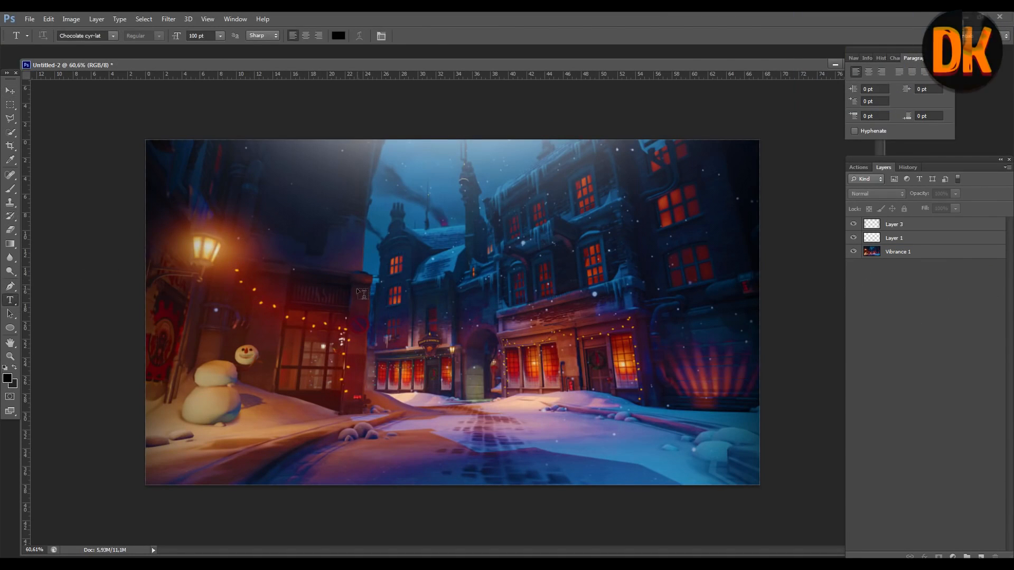
{"action": "type", "text": "ИГРАЕМСЯ"}
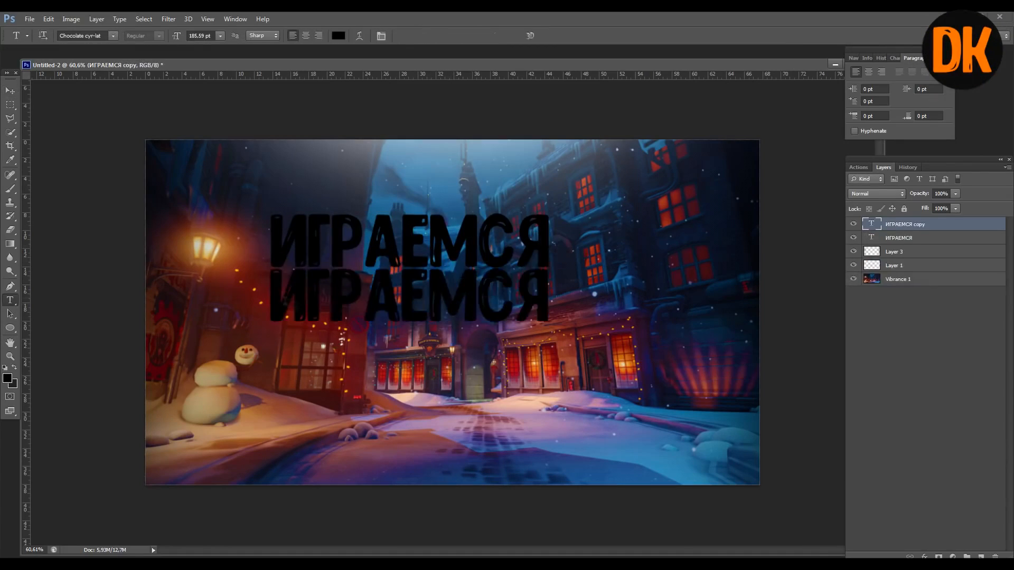
Change the duplicated title line to "С ХАНЗО В" and scale it to the width of the first line.
{"action": "type", "text": "С ХАНЗО В"}
{"action": "key", "text": "ctrl+t"}
{"action": "left_click_drag", "start_coordinate": [672, 245], "coordinate": [654, 250]}
Duplicate the second line below it, change the copy to "overwatch" and scale it to match the lines above.
{"action": "left_click_drag", "start_coordinate": [897, 224], "coordinate": [981, 557]}
{"action": "left_click_drag", "start_coordinate": [382, 306], "coordinate": [381, 414]}
{"action": "type", "text": "overwatch"}
{"action": "key", "text": "ctrl+t"}
{"action": "left_click_drag", "start_coordinate": [751, 358], "coordinate": [657, 398]}
{"action": "left_click", "coordinate": [11, 91]}
{"action": "key", "text": "Return"}
Close up the overwatch line beneath the second one and move the three title lines together towards the left.
{"action": "left_click_drag", "start_coordinate": [395, 403], "coordinate": [395, 381]}
{"action": "scroll", "coordinate": [420, 378], "scroll_direction": "down", "scroll_amount": 7}
{"action": "left_click", "coordinate": [920, 254], "text": "shift"}
{"action": "left_click_drag", "start_coordinate": [475, 296], "coordinate": [415, 315]}
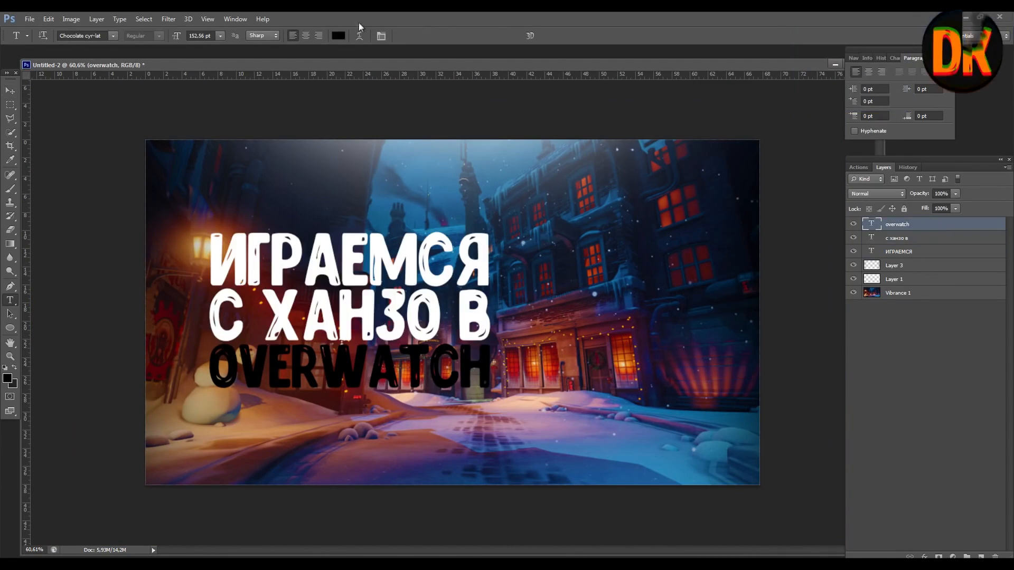
Recolour the overwatch line white and lower it slightly to even out the line spacing.
{"action": "left_click", "coordinate": [339, 35]}
{"action": "key", "text": "Return"}
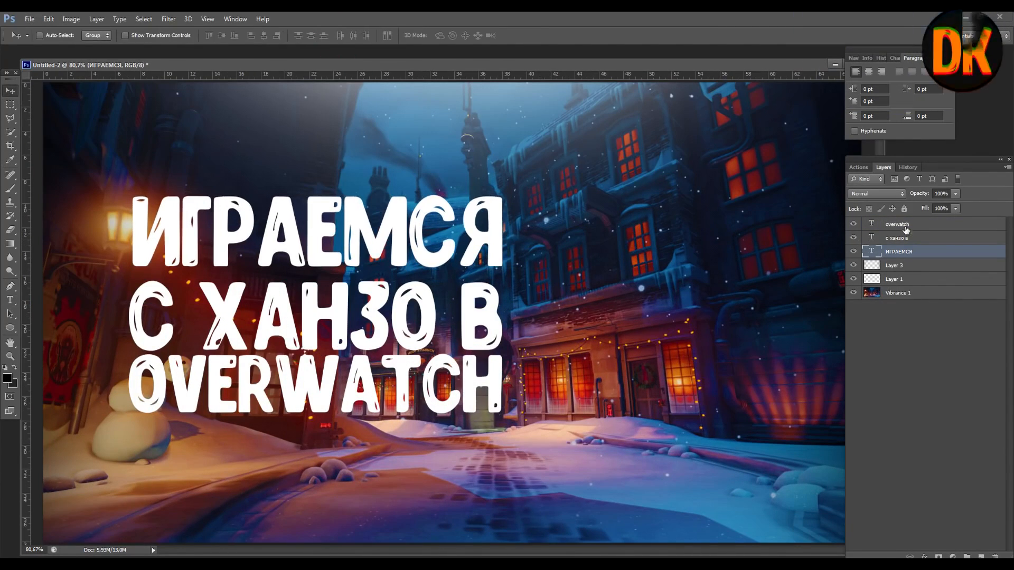
{"action": "left_click_drag", "start_coordinate": [266, 404], "coordinate": [267, 420]}
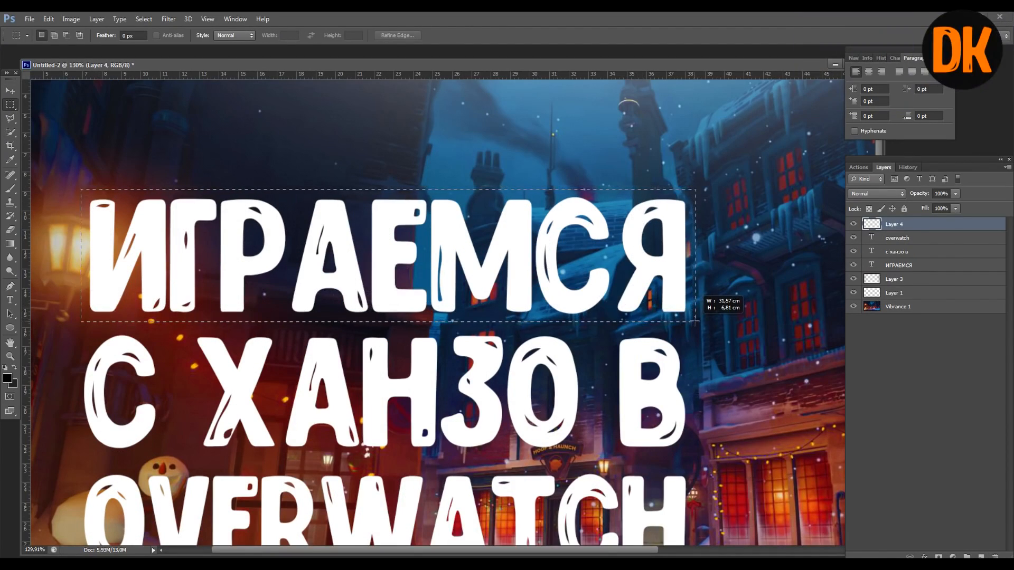
Fill the rectangular selection around ИГРАЕМСЯ with orange and stack the bar's layer beneath the three text lines.
{"action": "left_click", "coordinate": [16, 387]}
{"action": "left_click", "coordinate": [845, 316]}
{"action": "key", "text": "Return"}
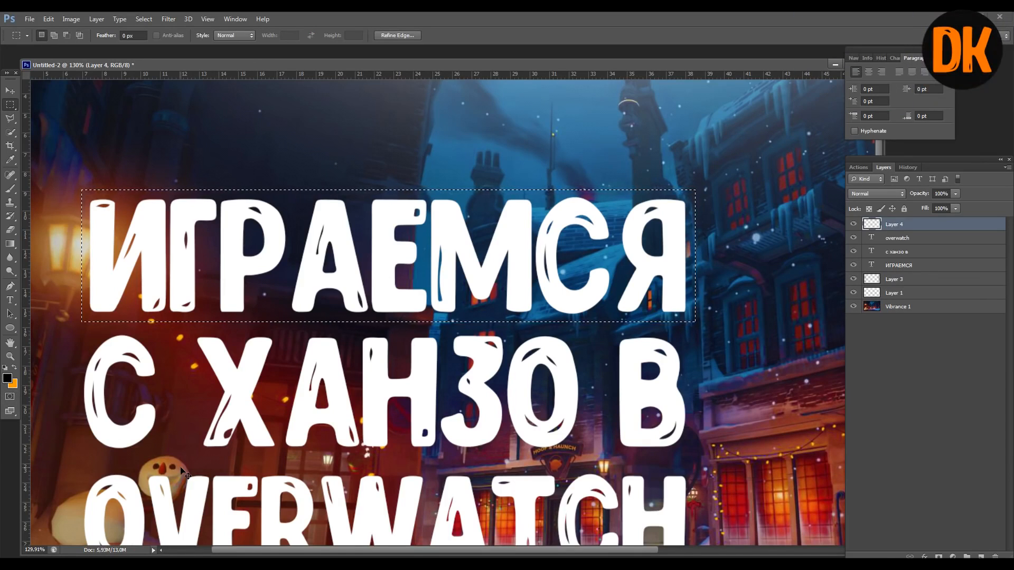
{"action": "key", "text": "ctrl+BackSpace"}
{"action": "key", "text": "ctrl+bracketleft"}
{"action": "key", "text": "ctrl+bracketleft"}
{"action": "key", "text": "ctrl+bracketleft"}
{"action": "key", "text": "ctrl+d"}
{"action": "scroll", "coordinate": [682, 260], "scroll_direction": "down", "scroll_amount": 1}
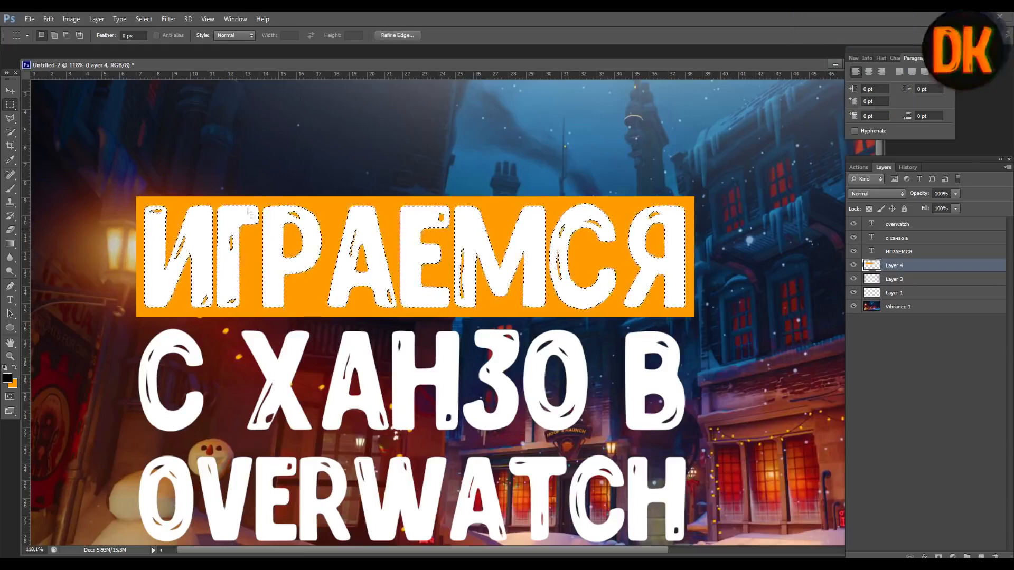
Deselect the letter outlines and delete the overwatch text layer above its orange bar.
{"action": "left_click", "coordinate": [636, 164]}
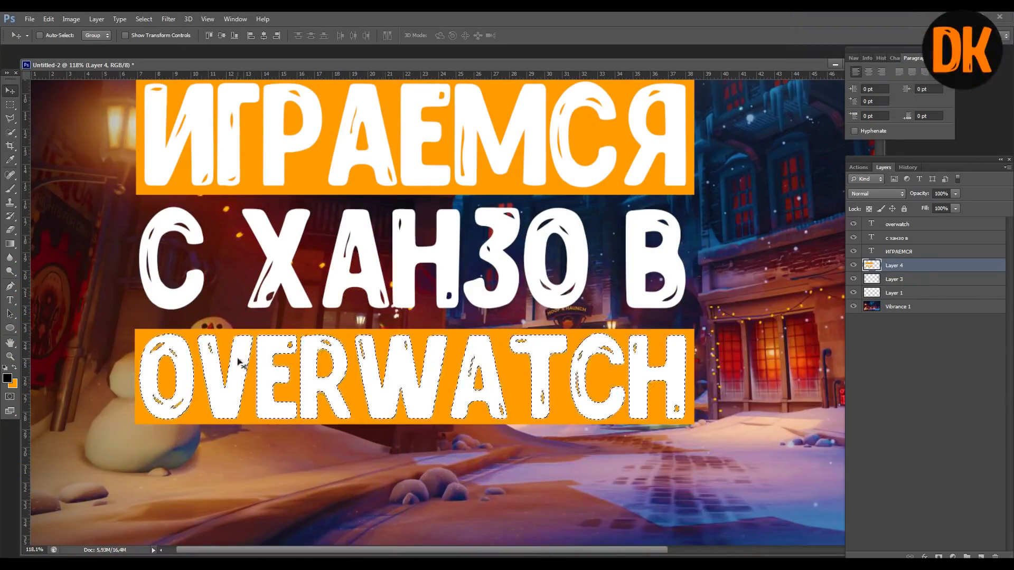
{"action": "key", "text": "m"}
{"action": "right_click", "coordinate": [274, 118]}
{"action": "left_click", "coordinate": [296, 125]}
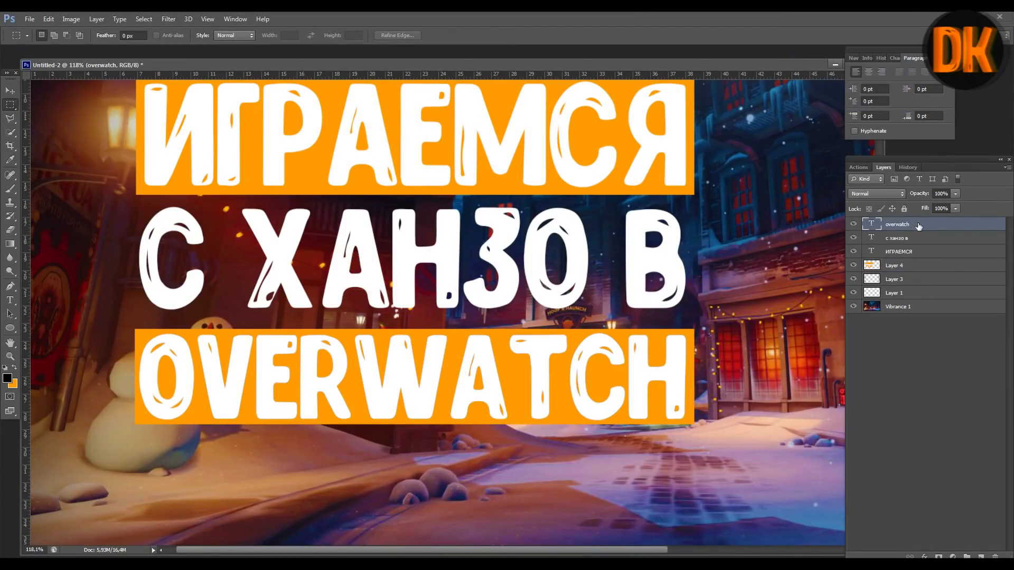
{"action": "key", "text": "Delete"}
Merge the remaining title text with the orange bars into one layer and add a new layer above it.
{"action": "scroll", "coordinate": [533, 399], "scroll_direction": "down", "scroll_amount": 4}
{"action": "scroll", "coordinate": [534, 399], "scroll_direction": "up", "scroll_amount": 3}
{"action": "right_click", "coordinate": [909, 254]}
{"action": "left_click", "coordinate": [851, 404]}
{"action": "scroll", "coordinate": [63, 488], "scroll_direction": "down", "scroll_amount": 2}
{"action": "left_click", "coordinate": [980, 556]}
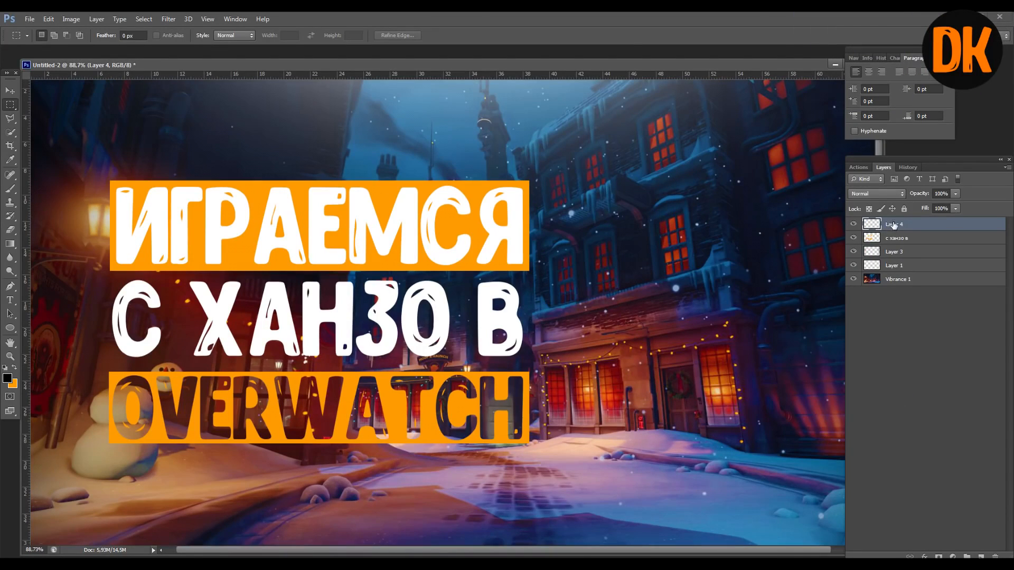
Load the title's outline as a selection, expand it by 20 pixels and stack the blue backing layer beneath the title.
{"action": "left_click", "coordinate": [867, 240], "text": "ctrl"}
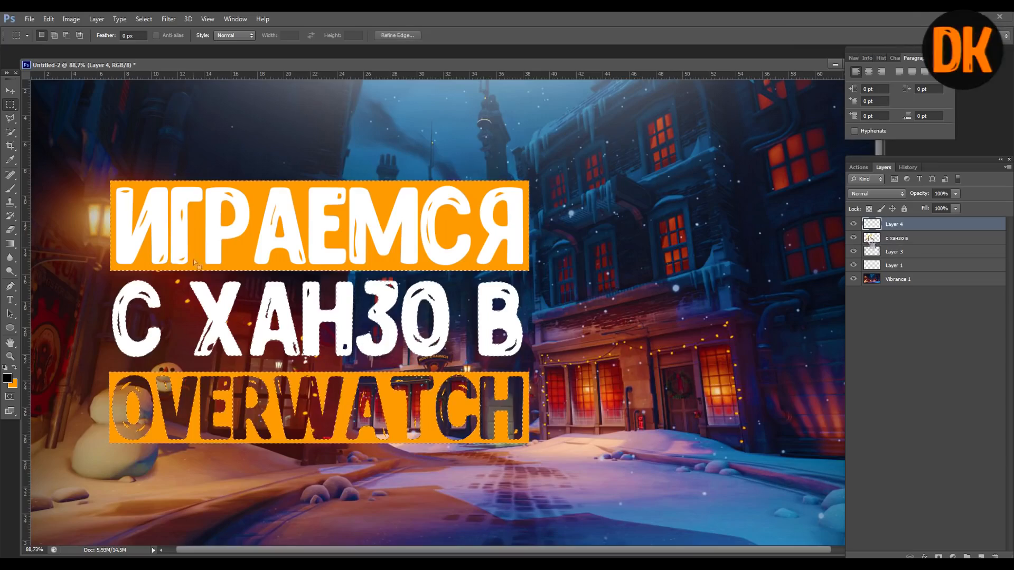
{"action": "left_click", "coordinate": [143, 19]}
{"action": "mouse_move", "coordinate": [158, 136]}
{"action": "left_click", "coordinate": [275, 156]}
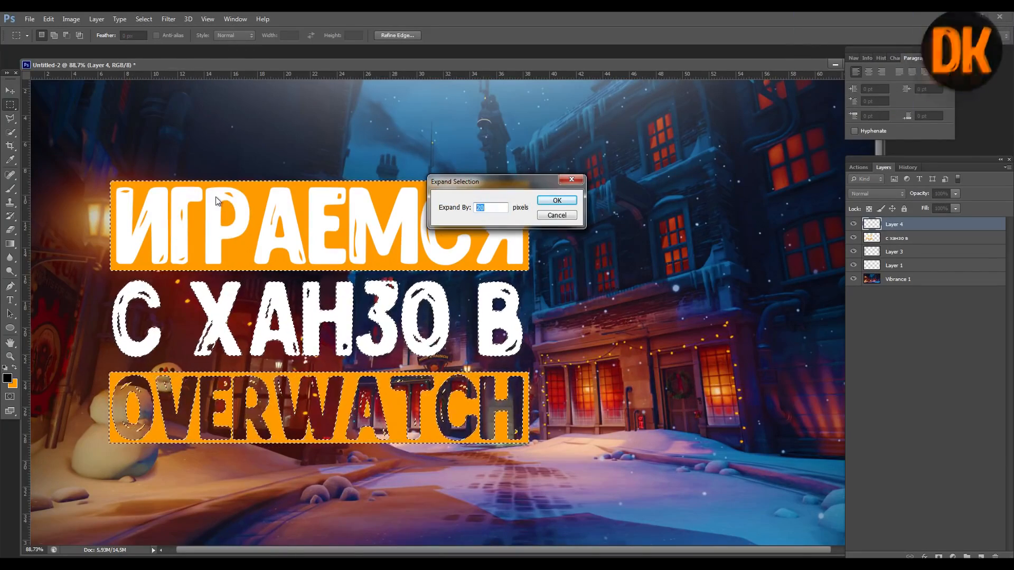
{"action": "key", "text": "Return"}
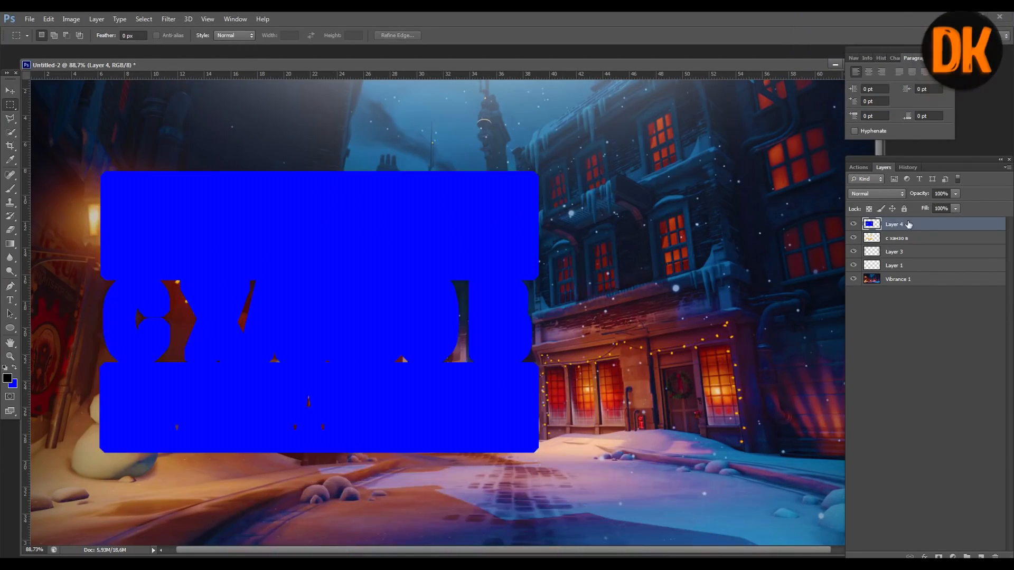
{"action": "left_click_drag", "start_coordinate": [944, 224], "coordinate": [944, 240]}
Give the title's backing a Gradient Overlay from black to dark grey #1e1e1e and reposition the gradient stop.
{"action": "double_click", "coordinate": [944, 241]}
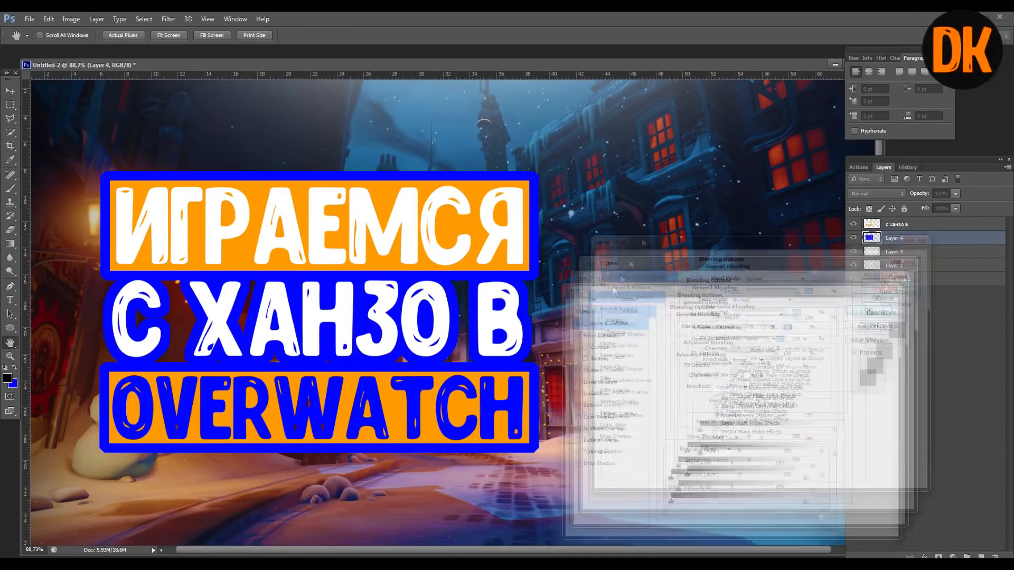
{"action": "left_click", "coordinate": [656, 281]}
{"action": "left_click", "coordinate": [792, 231]}
{"action": "double_click", "coordinate": [846, 327]}
{"action": "left_click_drag", "start_coordinate": [824, 370], "coordinate": [732, 427]}
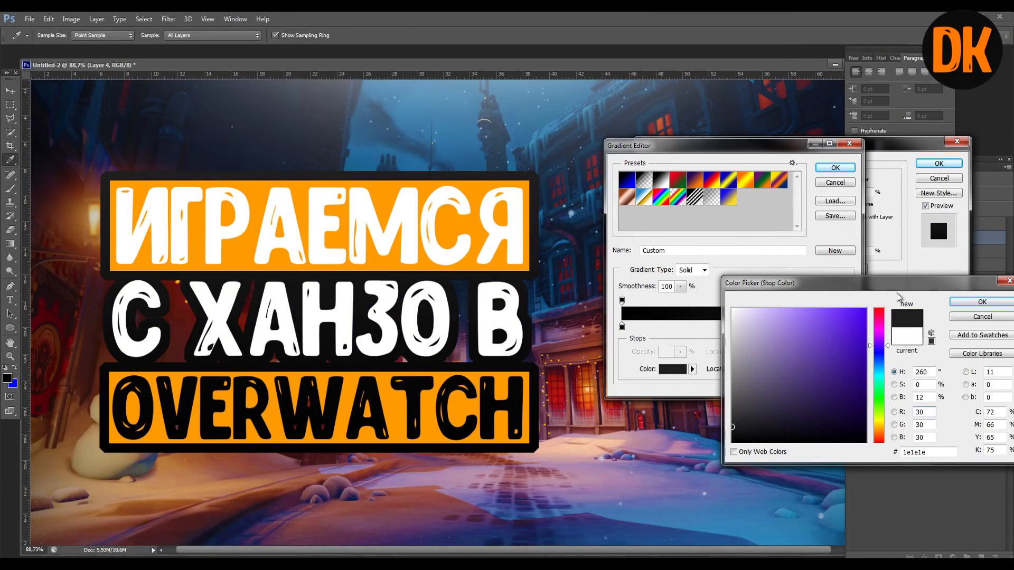
{"action": "left_click", "coordinate": [981, 302]}
{"action": "left_click_drag", "start_coordinate": [846, 328], "coordinate": [665, 326]}
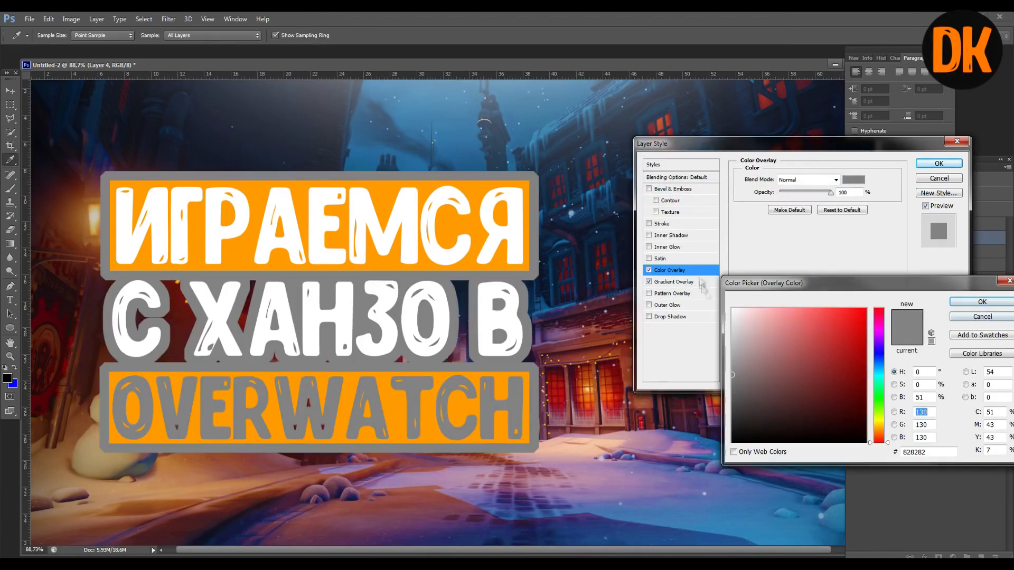
Try a black Color Overlay at 15% opacity on the title's backing and apply the layer style.
{"action": "key", "text": "Return"}
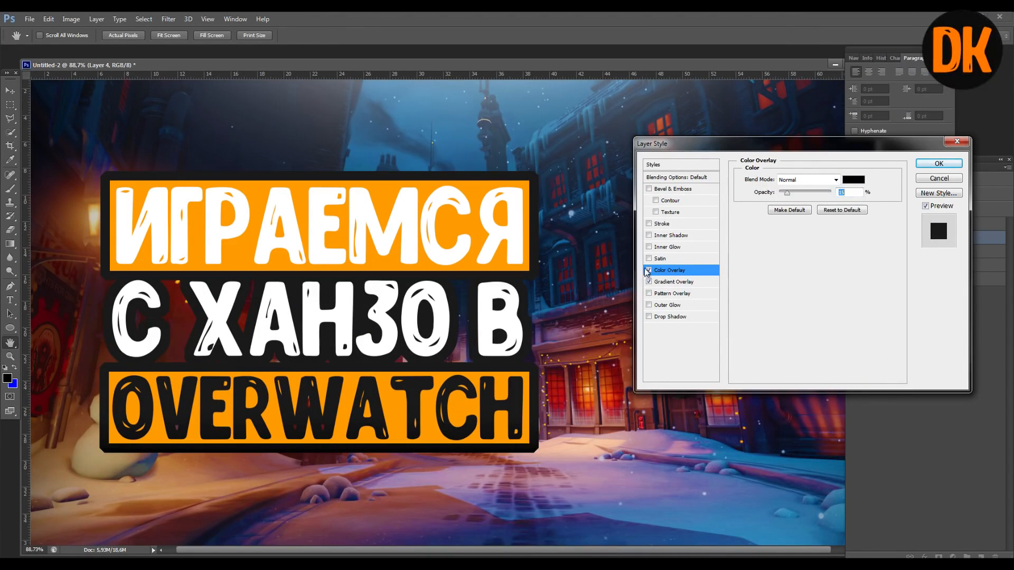
{"action": "key", "text": "Return"}
{"action": "scroll", "coordinate": [69, 431], "scroll_direction": "up", "scroll_amount": 3}
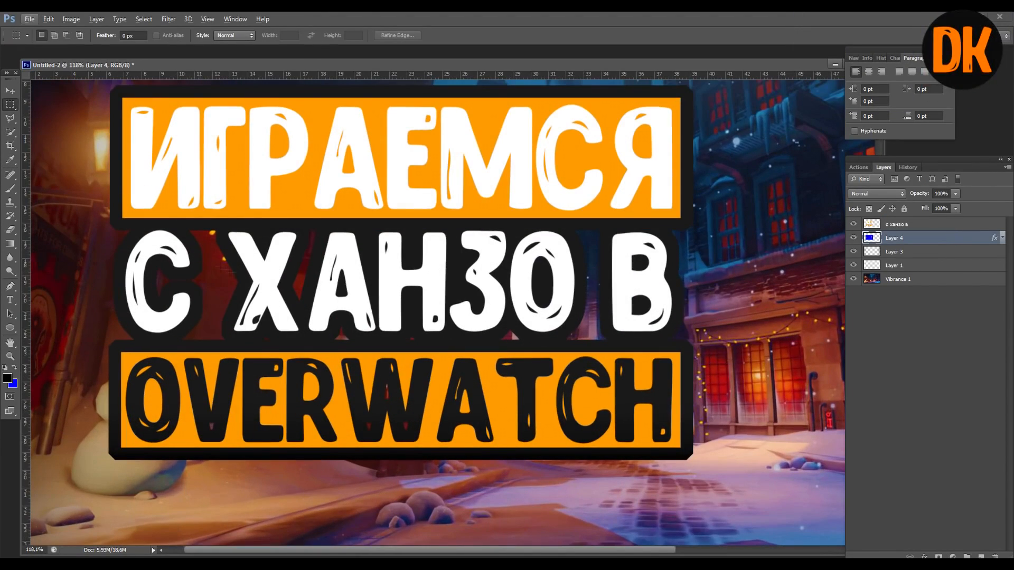
Fill the backing's gaps between the letters С, Х, А and Н using a polygonal lasso selection, and deselect.
{"action": "scroll", "coordinate": [43, 258], "scroll_direction": "up", "scroll_amount": 2}
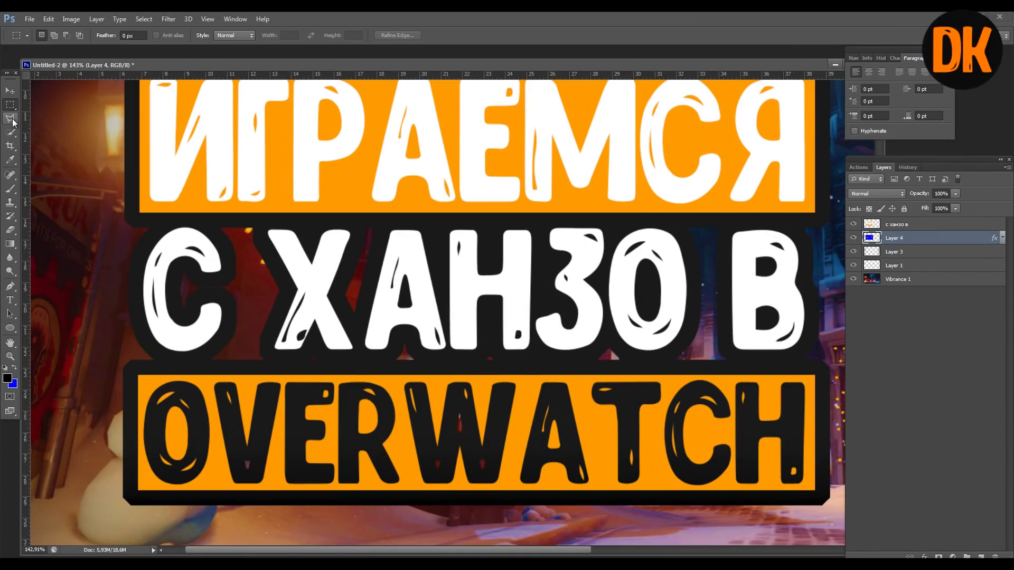
{"action": "left_click", "coordinate": [63, 127]}
{"action": "scroll", "coordinate": [138, 310], "scroll_direction": "up", "scroll_amount": 3}
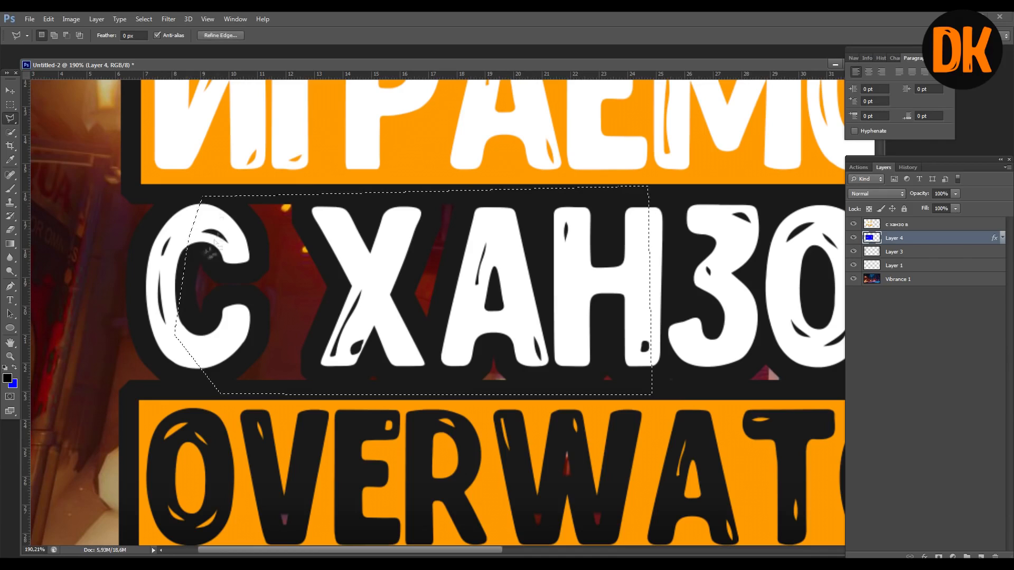
{"action": "key", "text": "ctrl+BackSpace"}
{"action": "right_click", "coordinate": [498, 344]}
{"action": "left_click", "coordinate": [527, 125]}
{"action": "scroll", "coordinate": [596, 264], "scroll_direction": "down", "scroll_amount": 4}
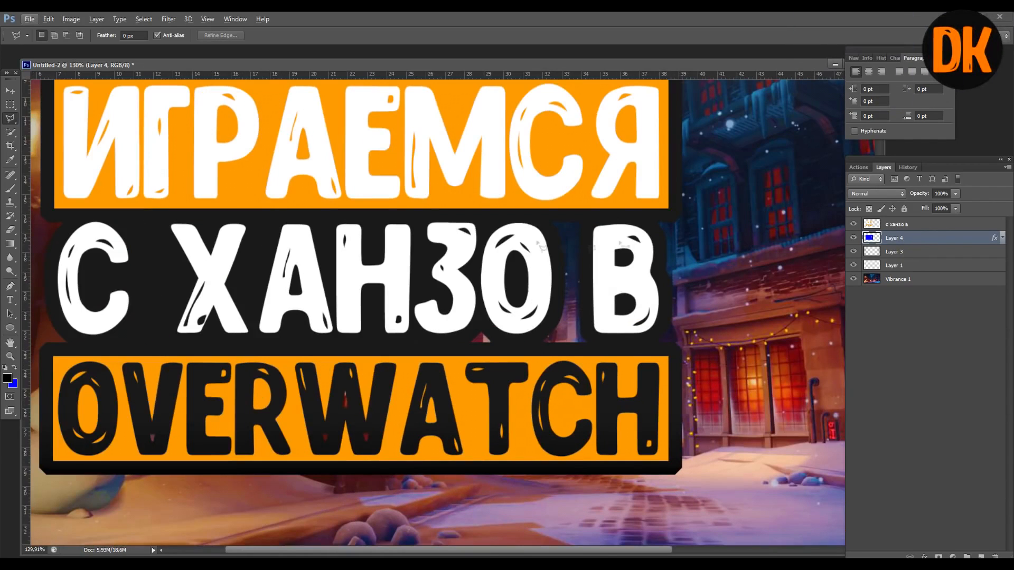
Fill the title backing's remaining gap between the letters О and В, and clear the selection.
{"action": "left_click", "coordinate": [443, 217]}
{"action": "key", "text": "ctrl+BackSpace"}
{"action": "scroll", "coordinate": [633, 405], "scroll_direction": "down", "scroll_amount": 1}
{"action": "right_click", "coordinate": [605, 403]}
{"action": "left_click", "coordinate": [634, 177]}
{"action": "scroll", "coordinate": [412, 256], "scroll_direction": "down", "scroll_amount": 5}
{"action": "key", "text": "v"}
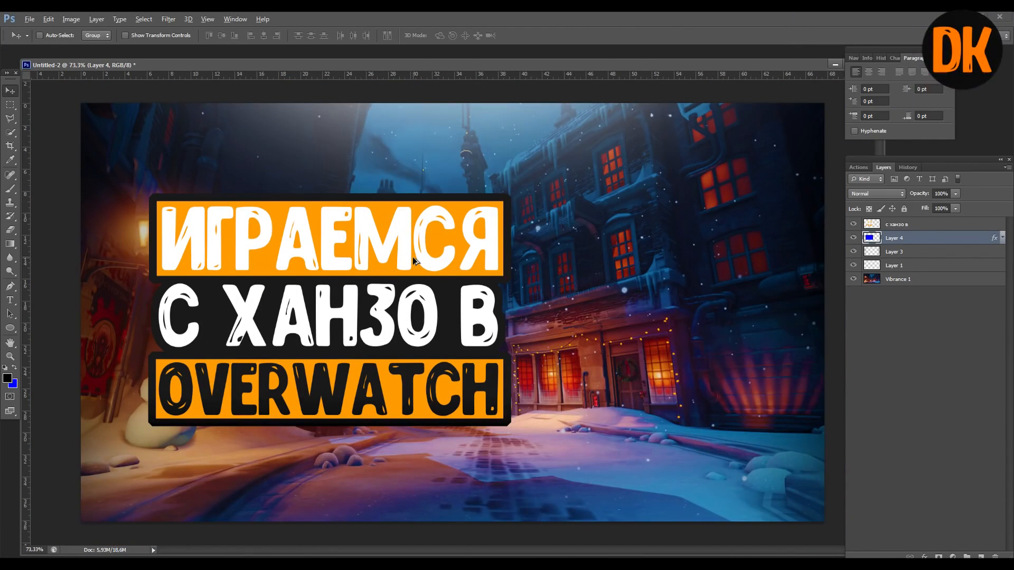
Merge the title with its backing layer and give the merged layer a white Stroke.
{"action": "scroll", "coordinate": [263, 258], "scroll_direction": "up", "scroll_amount": 3}
{"action": "right_click", "coordinate": [892, 222]}
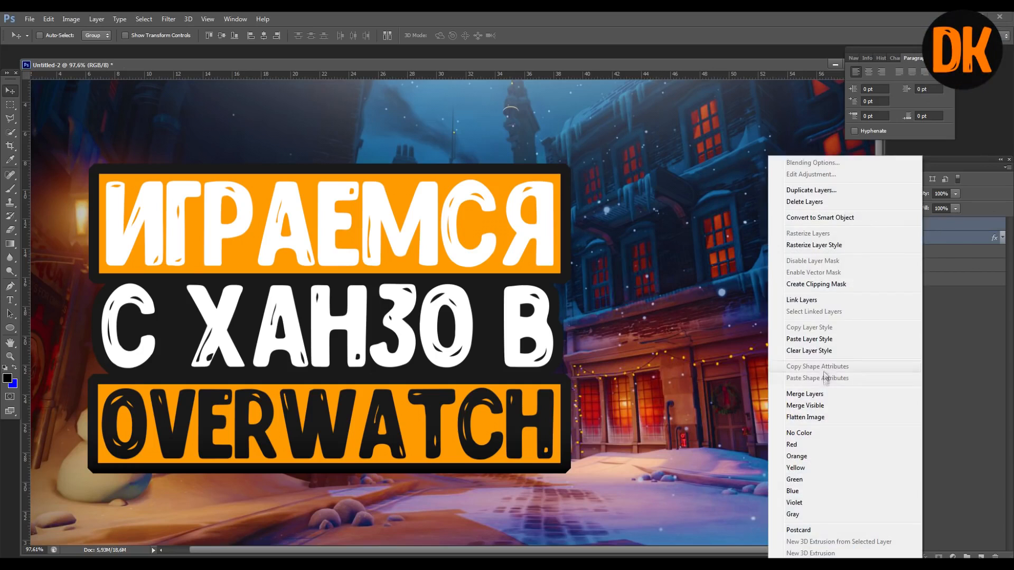
{"action": "left_click", "coordinate": [866, 98]}
{"action": "left_click", "coordinate": [660, 224]}
{"action": "left_click", "coordinate": [769, 252]}
{"action": "left_click", "coordinate": [733, 309]}
{"action": "left_click", "coordinate": [992, 303]}
{"action": "left_click_drag", "start_coordinate": [780, 179], "coordinate": [782, 179]}
{"action": "left_click", "coordinate": [941, 165]}
{"action": "scroll", "coordinate": [369, 300], "scroll_direction": "down", "scroll_amount": 6}
{"action": "scroll", "coordinate": [369, 303], "scroll_direction": "up", "scroll_amount": 2}
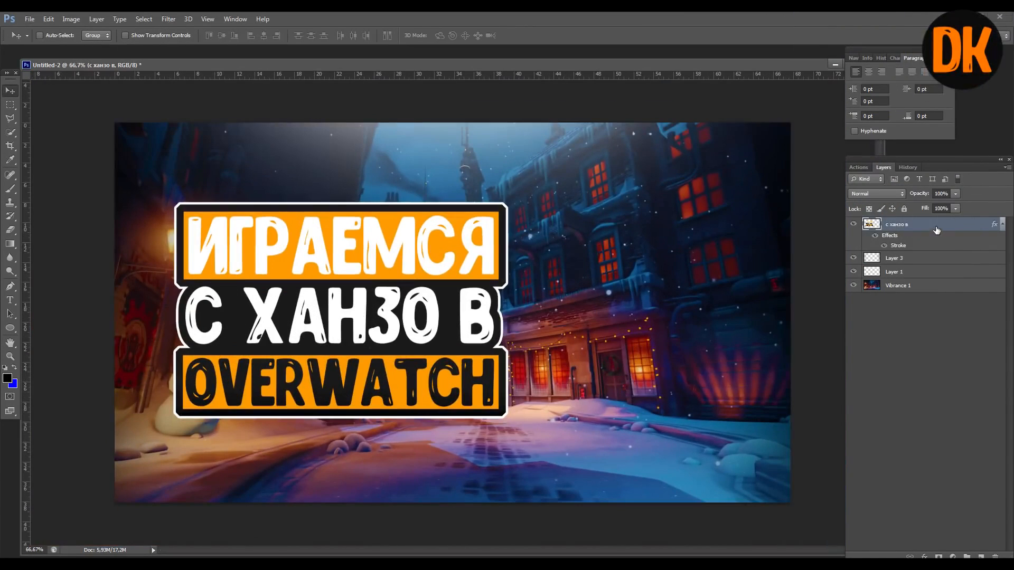
Add a black Drop Shadow with 40 px distance and 50 px size to the merged title.
{"action": "double_click", "coordinate": [935, 232]}
{"action": "left_click", "coordinate": [670, 316]}
{"action": "type", "text": "50"}
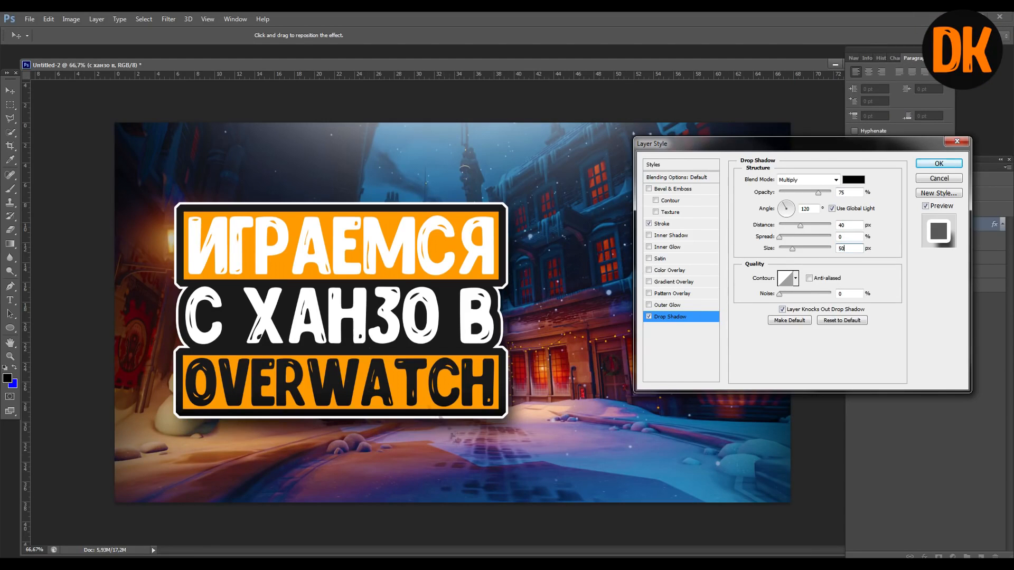
{"action": "key", "text": "Return"}
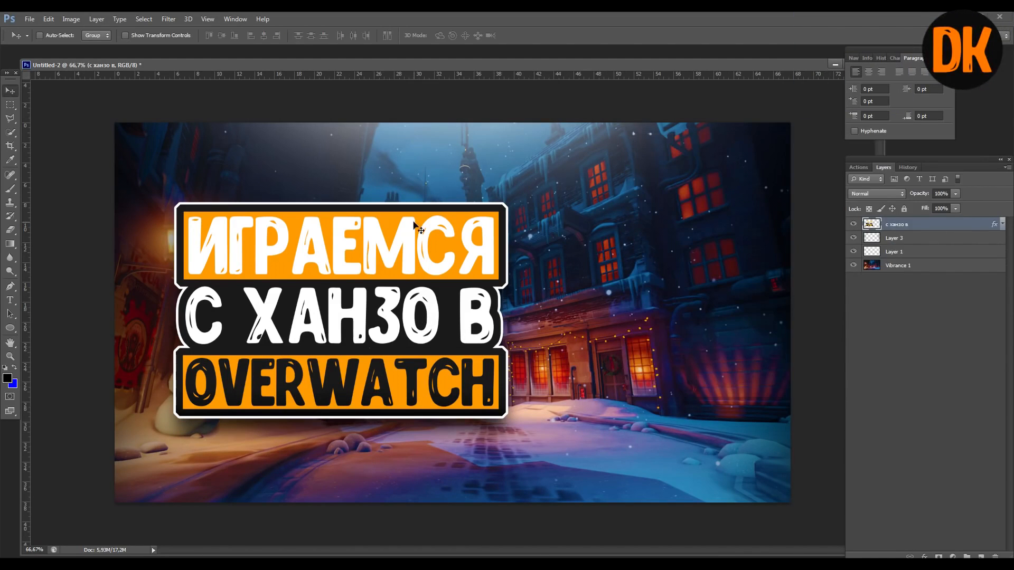
Shift the title to the left side of the thumbnail, enlarge it slightly and deselect.
{"action": "left_click_drag", "start_coordinate": [313, 321], "coordinate": [425, 323]}
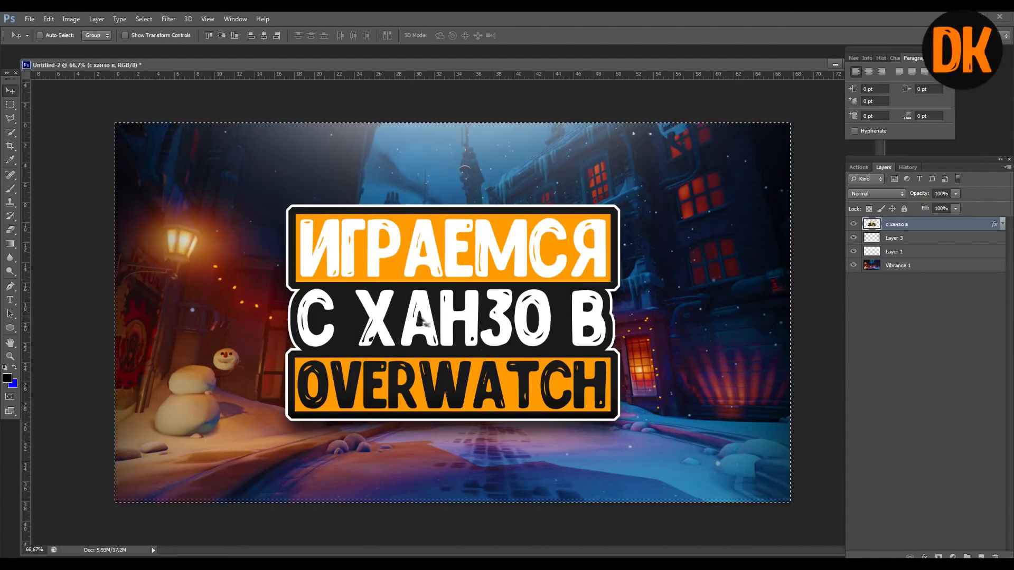
{"action": "scroll", "coordinate": [429, 312], "scroll_direction": "down", "scroll_amount": 1}
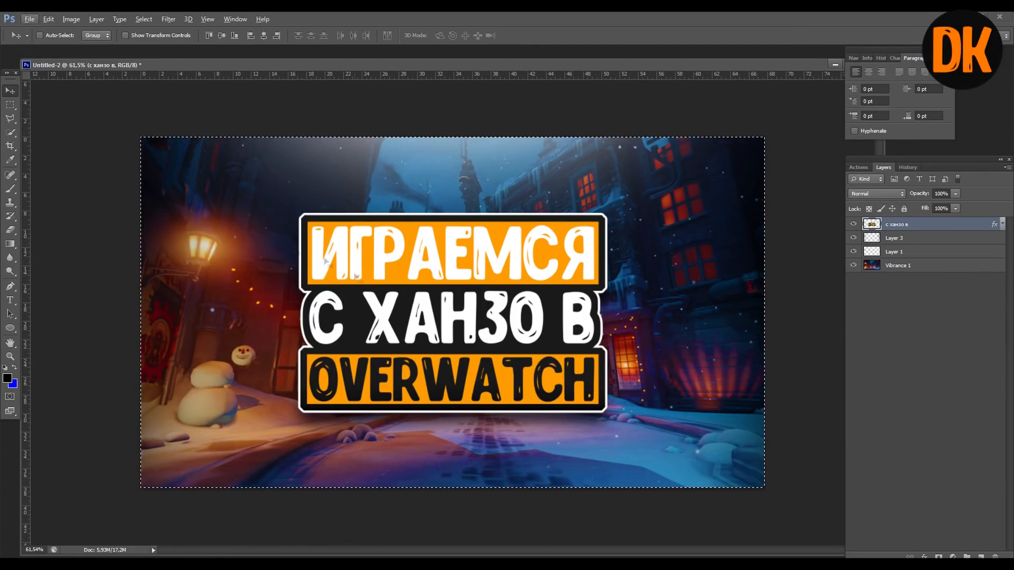
{"action": "left_click_drag", "start_coordinate": [355, 274], "coordinate": [224, 272]}
{"action": "key", "text": "ctrl+t"}
{"action": "left_click_drag", "start_coordinate": [475, 212], "coordinate": [452, 244]}
{"action": "key", "text": "Return"}
{"action": "left_click", "coordinate": [10, 105]}
{"action": "key", "text": "ctrl+d"}
Add the Hanzo character image to the thumbnail, then enlarge and mirror it with Free Transform.
{"action": "left_click", "coordinate": [30, 19]}
{"action": "left_click_drag", "start_coordinate": [586, 285], "coordinate": [476, 288]}
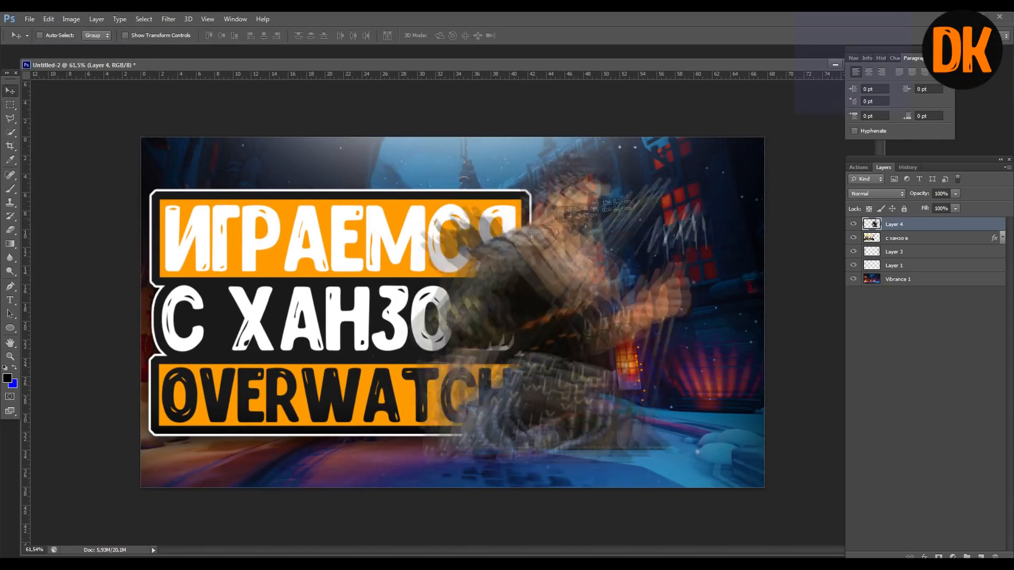
{"action": "key", "text": "ctrl+t"}
{"action": "left_click_drag", "start_coordinate": [595, 162], "coordinate": [839, 95]}
{"action": "left_click_drag", "start_coordinate": [517, 254], "coordinate": [393, 366]}
{"action": "scroll", "coordinate": [401, 359], "scroll_direction": "down", "scroll_amount": 3}
{"action": "left_click_drag", "start_coordinate": [614, 309], "coordinate": [42, 309]}
Position Hanzo on the right side of the thumbnail and stack the character layer beneath the title.
{"action": "left_click", "coordinate": [11, 89]}
{"action": "left_click_drag", "start_coordinate": [267, 309], "coordinate": [700, 337]}
{"action": "left_click", "coordinate": [453, 222]}
{"action": "left_click_drag", "start_coordinate": [919, 224], "coordinate": [919, 245]}
{"action": "key", "text": "ctrl+t"}
{"action": "left_click_drag", "start_coordinate": [436, 346], "coordinate": [389, 346]}
{"action": "key", "text": "Return"}
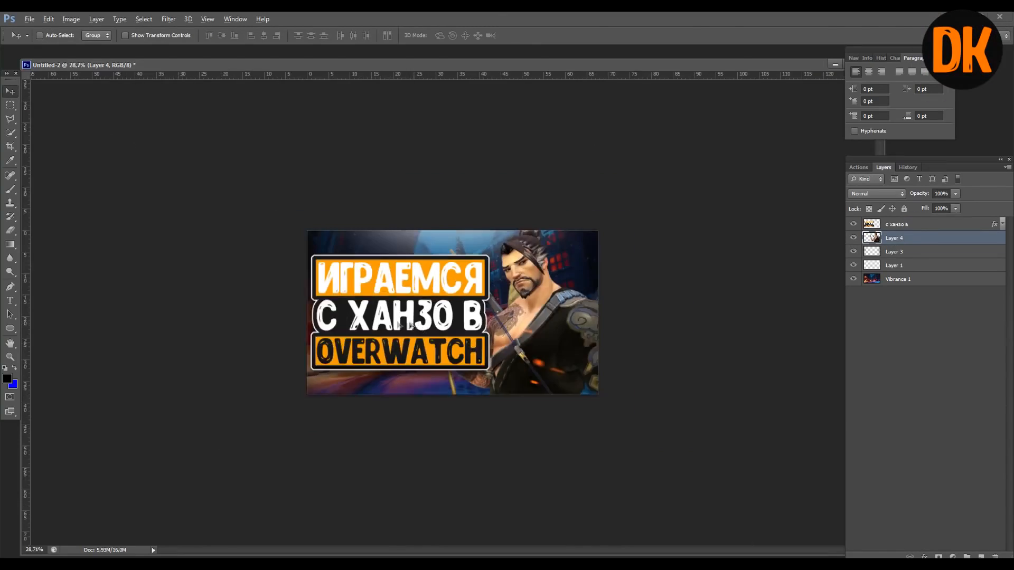
Try a white Stroke on the Hanzo layer.
{"action": "double_click", "coordinate": [936, 238]}
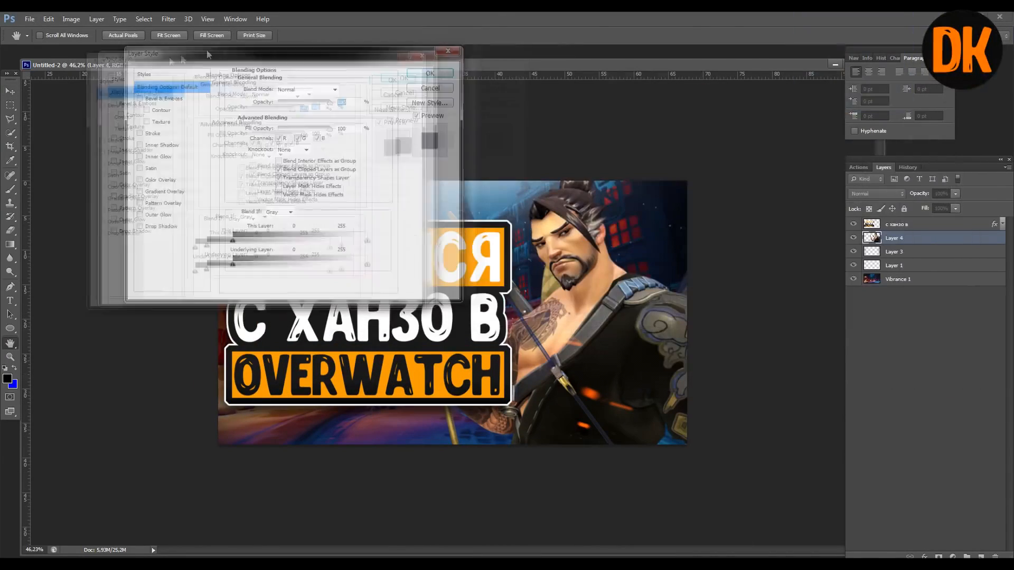
{"action": "left_click", "coordinate": [72, 165]}
{"action": "left_click", "coordinate": [179, 193]}
{"action": "left_click", "coordinate": [498, 217]}
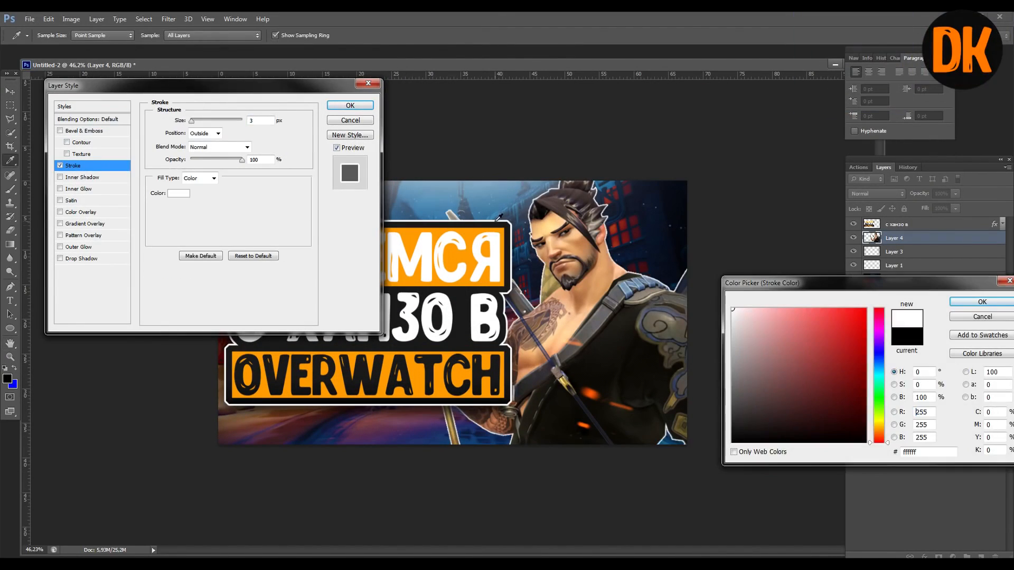
{"action": "left_click", "coordinate": [964, 319]}
{"action": "left_click", "coordinate": [60, 165]}
Give the Hanzo layer a Drop Shadow and an orange Inner Glow in Overlay blend mode.
{"action": "left_click", "coordinate": [70, 258]}
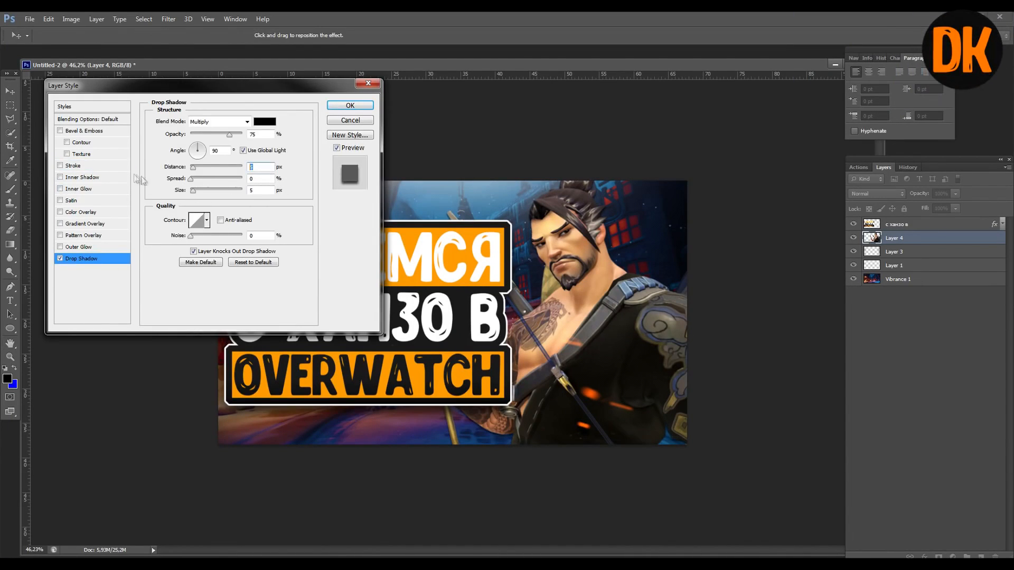
{"action": "left_click", "coordinate": [84, 189]}
{"action": "left_click", "coordinate": [178, 158]}
{"action": "left_click", "coordinate": [882, 421]}
{"action": "left_click", "coordinate": [863, 302]}
{"action": "left_click", "coordinate": [970, 299]}
{"action": "left_click", "coordinate": [248, 122]}
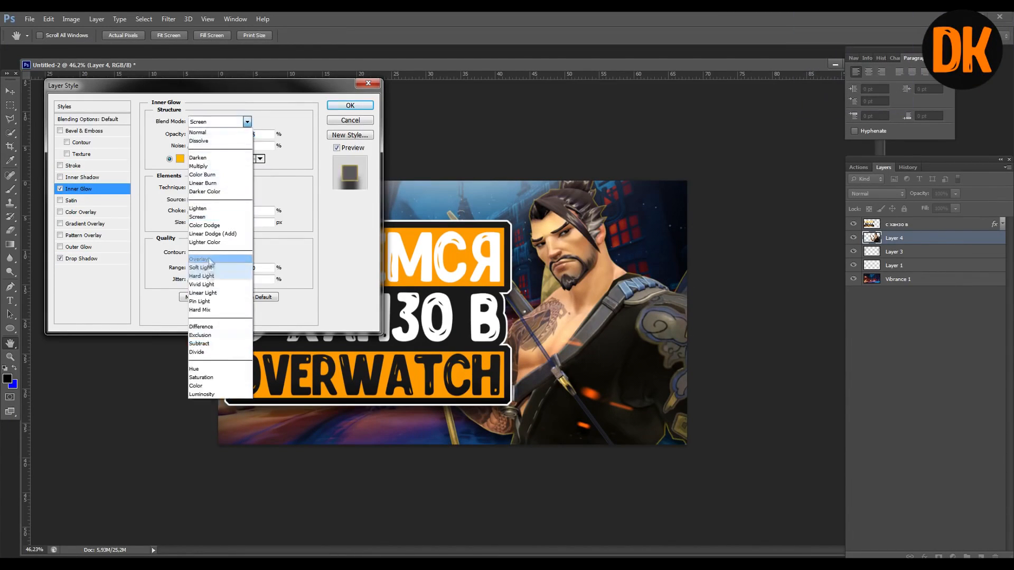
{"action": "left_click", "coordinate": [209, 259]}
{"action": "left_click", "coordinate": [350, 105]}
{"action": "scroll", "coordinate": [572, 246], "scroll_direction": "down", "scroll_amount": 4}
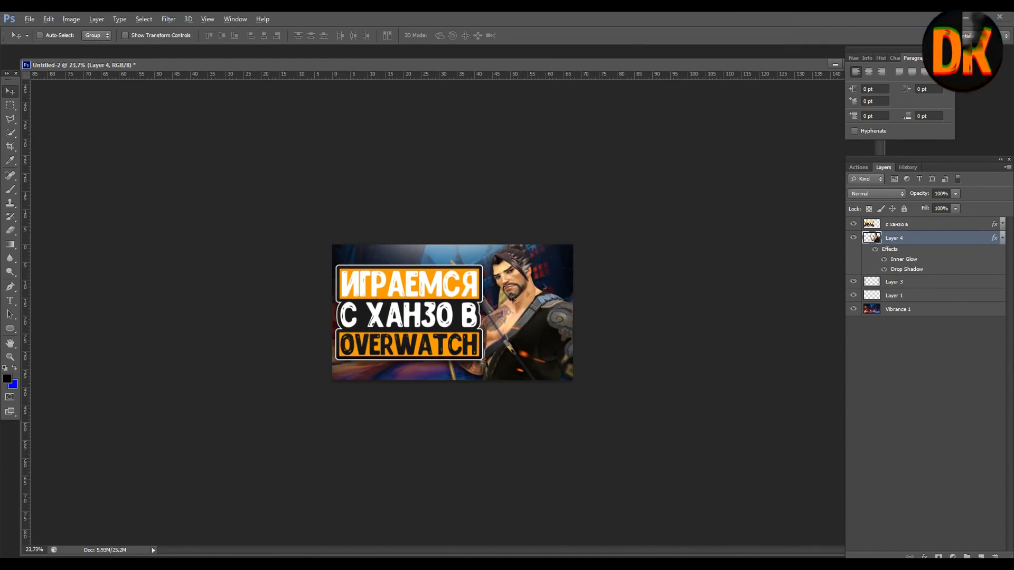
{"action": "scroll", "coordinate": [434, 306], "scroll_direction": "up", "scroll_amount": 6}
{"action": "left_click", "coordinate": [1002, 238]}
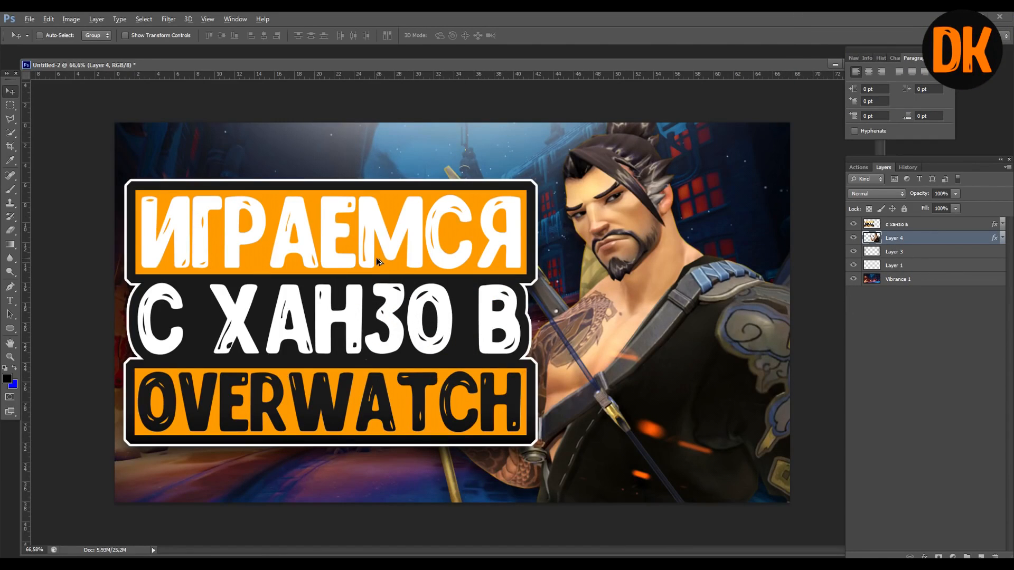
Compare the thumbnail with and without the ЦК group, and check its legibility at a small size.
{"action": "scroll", "coordinate": [376, 257], "scroll_direction": "down", "scroll_amount": 2}
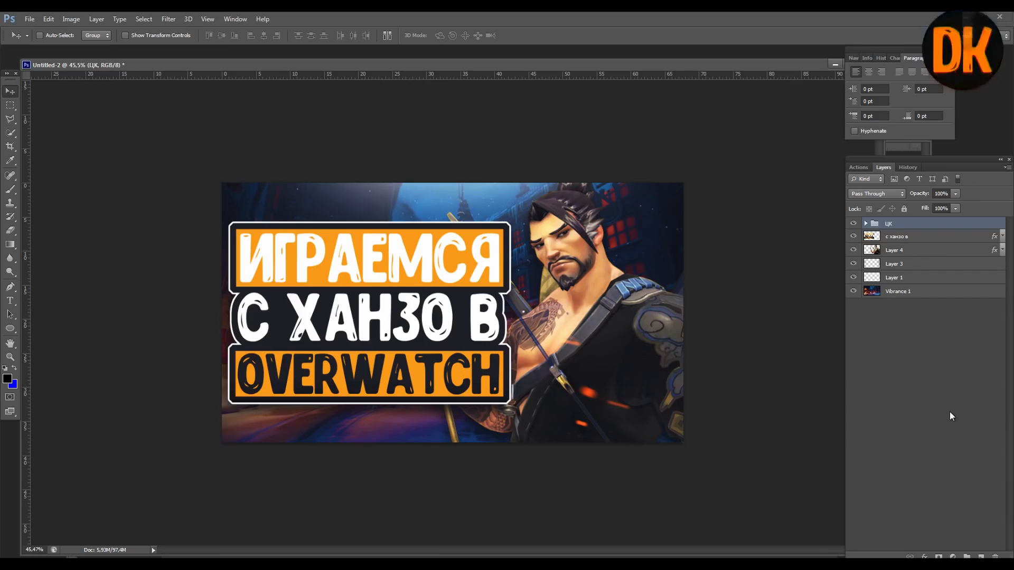
{"action": "left_click", "coordinate": [853, 224]}
{"action": "left_click", "coordinate": [853, 224]}
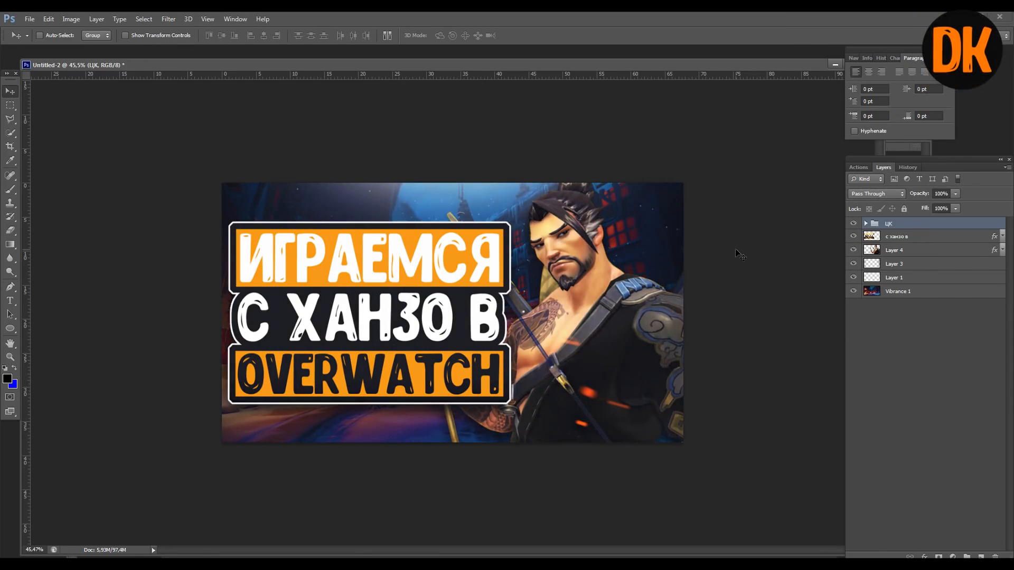
{"action": "left_click", "coordinate": [853, 224]}
{"action": "left_click", "coordinate": [854, 224]}
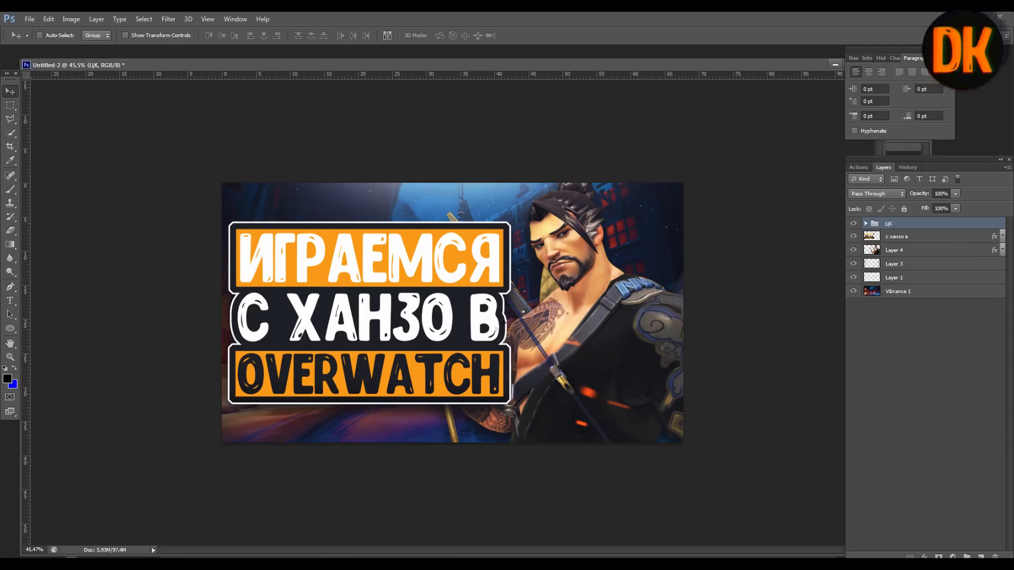
{"action": "left_click", "coordinate": [854, 58]}
{"action": "scroll", "coordinate": [677, 278], "scroll_direction": "down", "scroll_amount": 5}
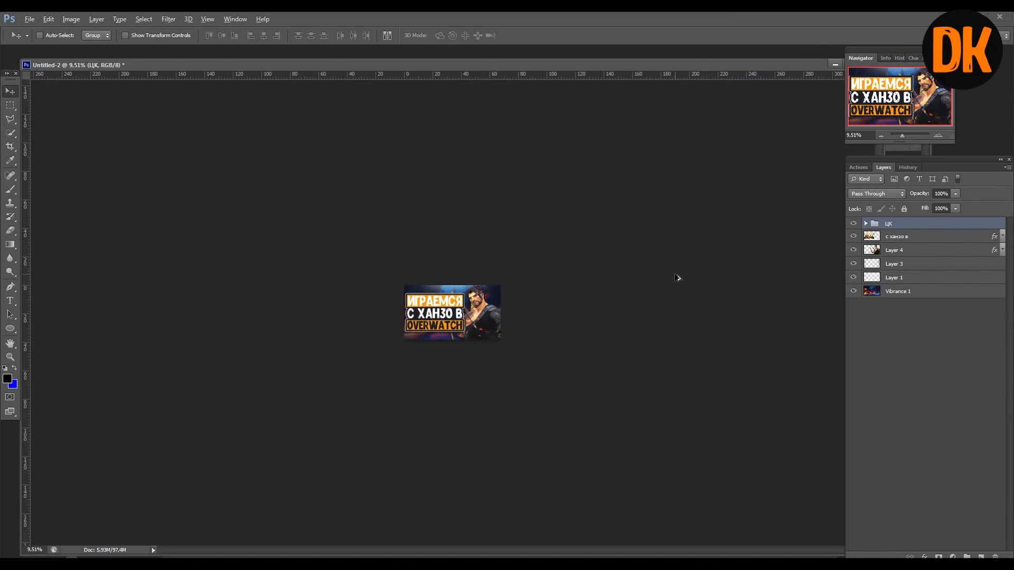
{"action": "scroll", "coordinate": [520, 284], "scroll_direction": "up", "scroll_amount": 8}
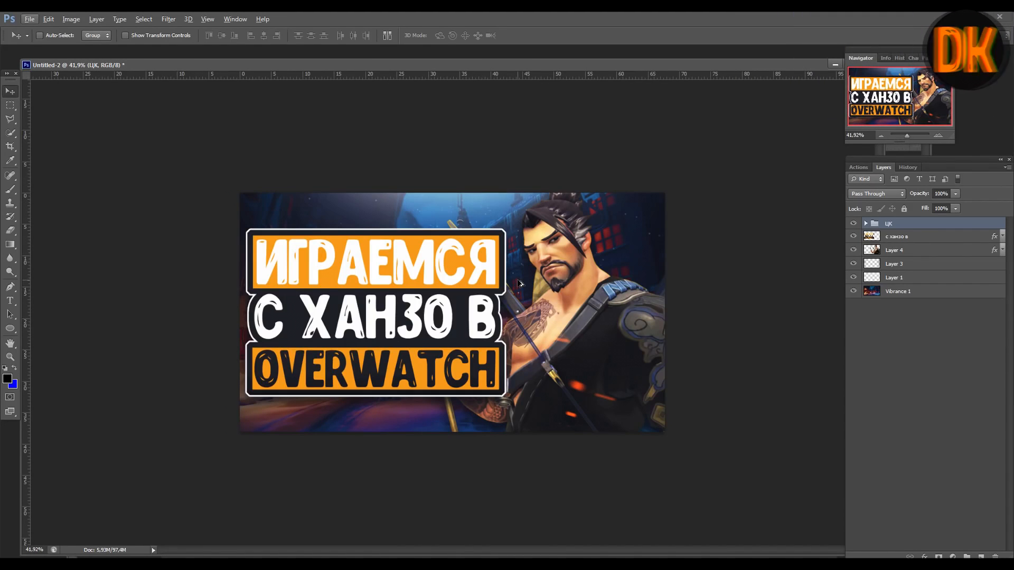
{"action": "left_click", "coordinate": [894, 238]}
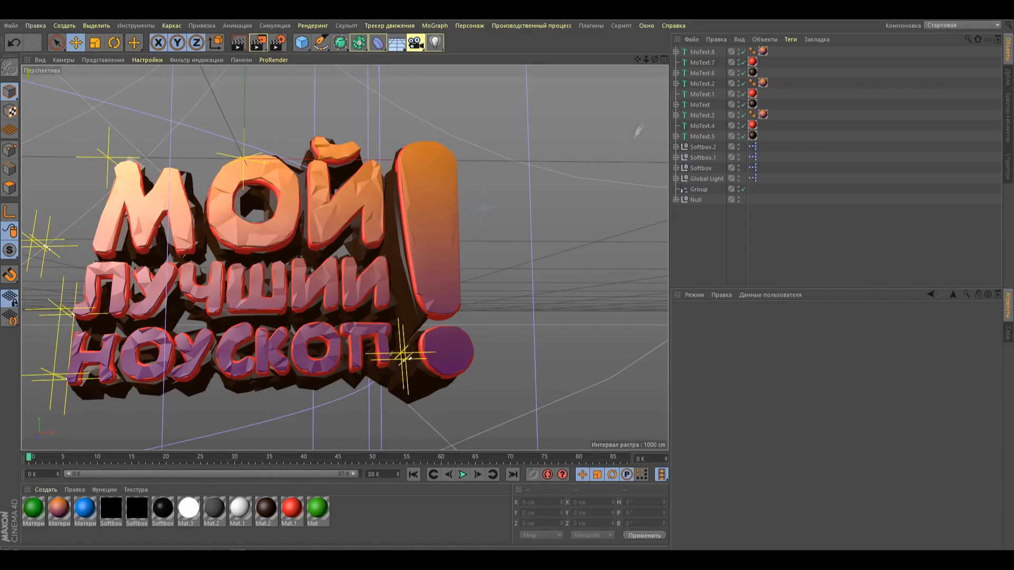
Switch to Cinema 4D, adjust the 3D title's exclamation mark and render the scene.
{"action": "left_click", "coordinate": [703, 116]}
{"action": "left_click", "coordinate": [439, 129]}
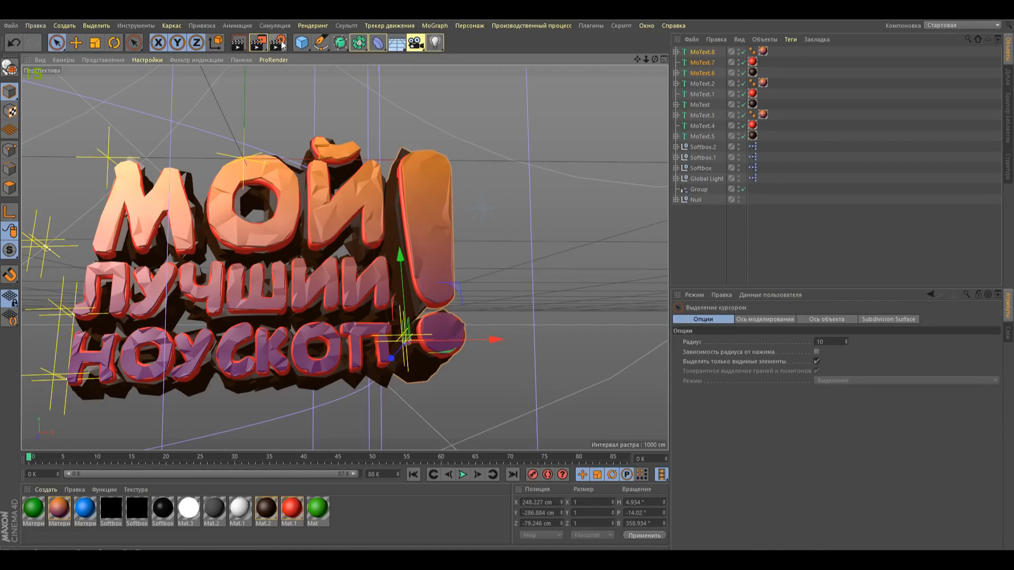
{"action": "left_click", "coordinate": [278, 42]}
{"action": "left_click_drag", "start_coordinate": [233, 72], "coordinate": [363, 82]}
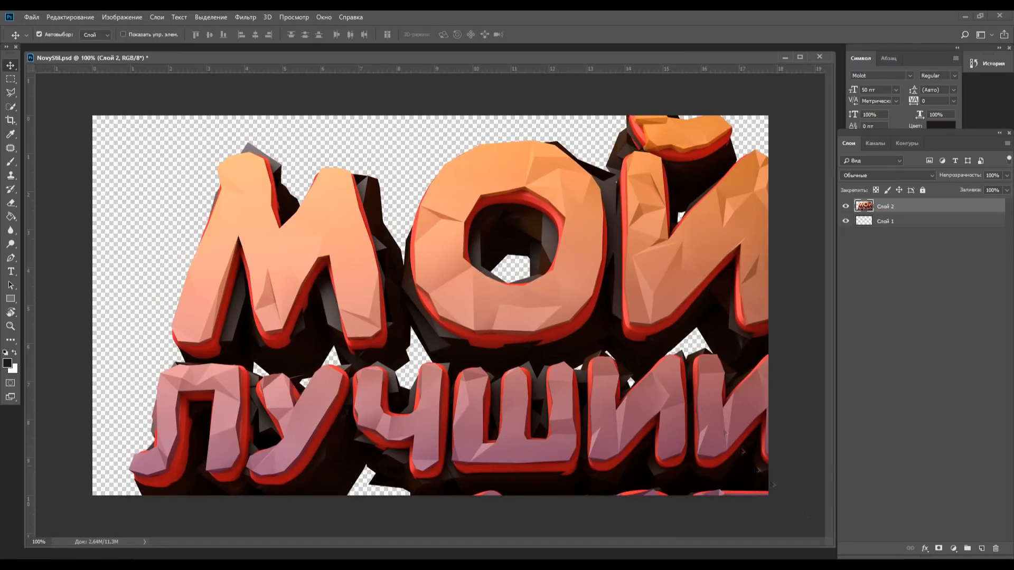
In Photoshop, scale down the rendered 3D title to fit the canvas and position it on the left side.
{"action": "key", "text": "ctrl+t"}
{"action": "key", "text": "ctrl+0"}
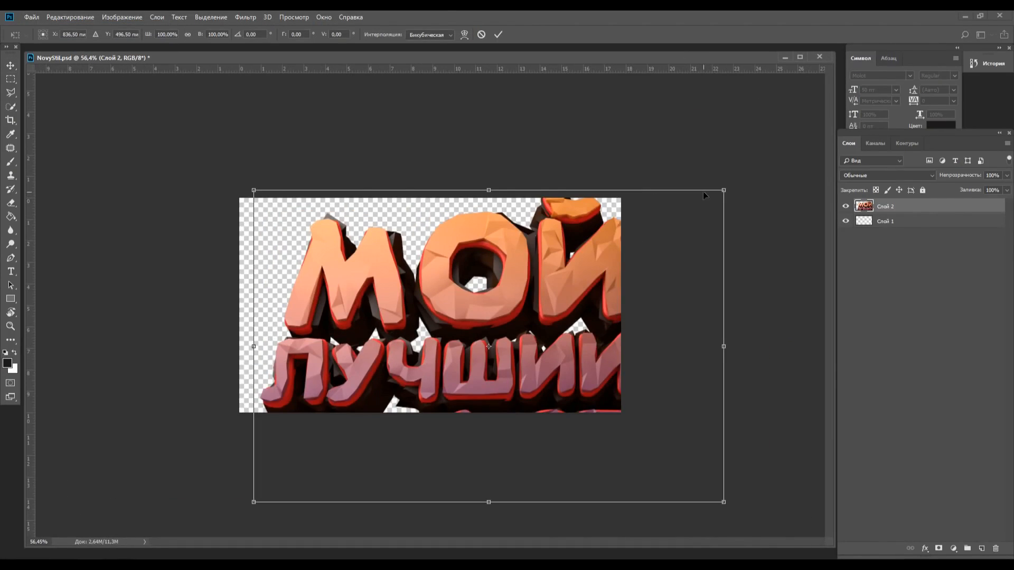
{"action": "left_click_drag", "start_coordinate": [724, 190], "coordinate": [505, 335]}
{"action": "left_click_drag", "start_coordinate": [402, 369], "coordinate": [410, 250]}
{"action": "left_click_drag", "start_coordinate": [514, 215], "coordinate": [499, 227]}
{"action": "left_click_drag", "start_coordinate": [380, 306], "coordinate": [376, 295]}
{"action": "key", "text": "Return"}
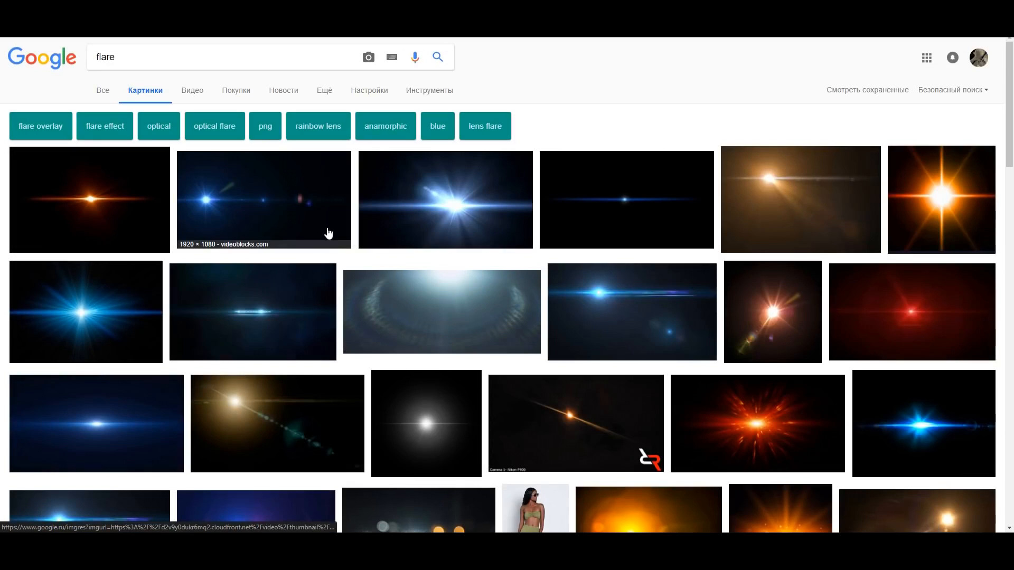
Get a blue flare image from the web, blend its layer in Screen mode and shift its hue to purple.
{"action": "left_click", "coordinate": [328, 233]}
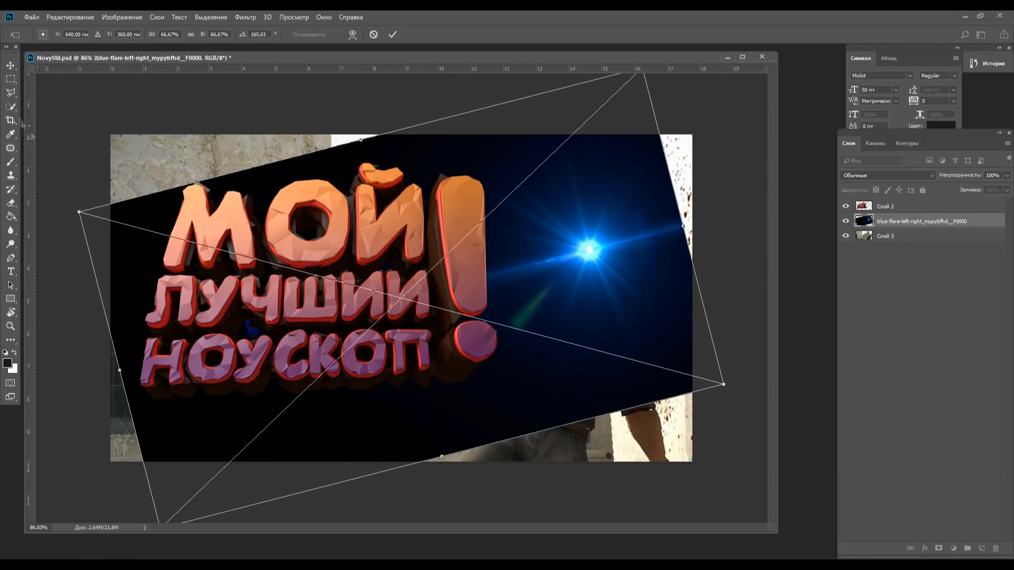
{"action": "left_click", "coordinate": [887, 174]}
{"action": "left_click", "coordinate": [871, 259]}
{"action": "key", "text": "ctrl+u"}
{"action": "left_click_drag", "start_coordinate": [304, 216], "coordinate": [341, 215]}
{"action": "left_click", "coordinate": [434, 163]}
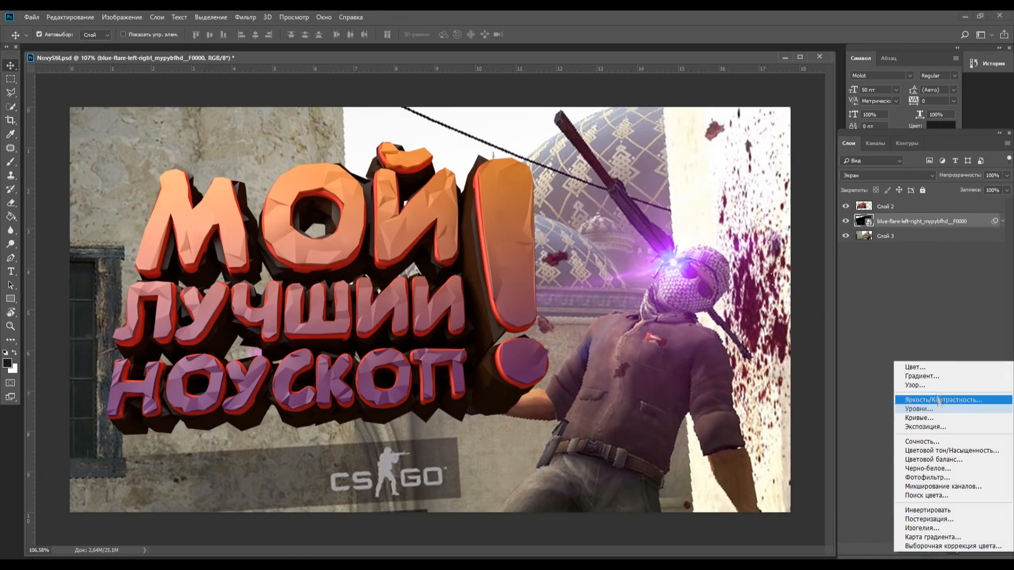
Add a magenta Solid Color fill layer at 10% opacity and change its blend mode.
{"action": "left_click", "coordinate": [905, 367]}
{"action": "left_click", "coordinate": [838, 294]}
{"action": "left_click", "coordinate": [995, 176]}
{"action": "type", "text": "10"}
{"action": "key", "text": "Return"}
{"action": "left_click", "coordinate": [891, 175]}
{"action": "left_click", "coordinate": [871, 296]}
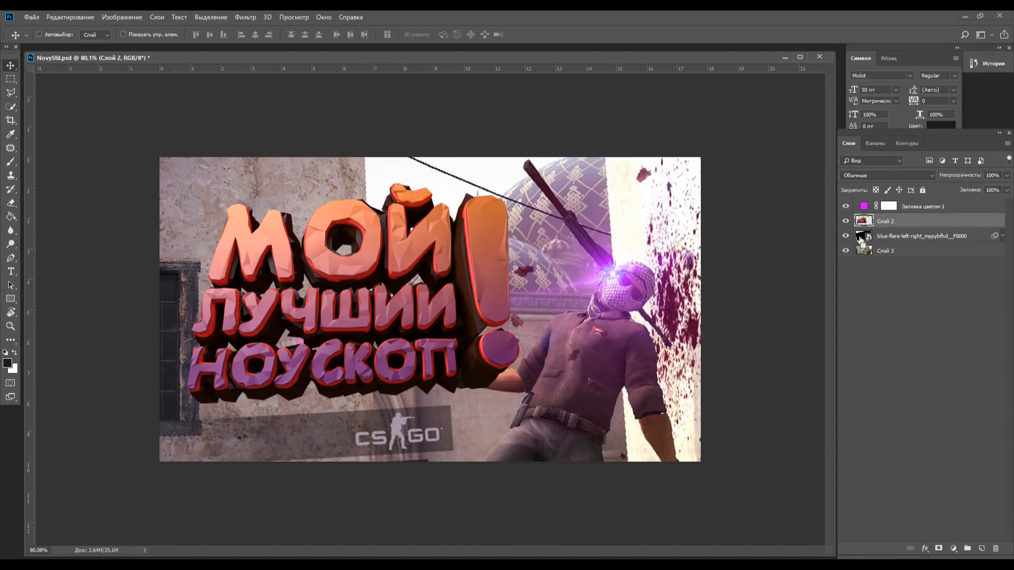
Lighten the 3D title layer slightly with Hue/Saturation.
{"action": "key", "text": "ctrl+u"}
{"action": "left_click_drag", "start_coordinate": [643, 289], "coordinate": [649, 294]}
{"action": "left_click", "coordinate": [778, 185]}
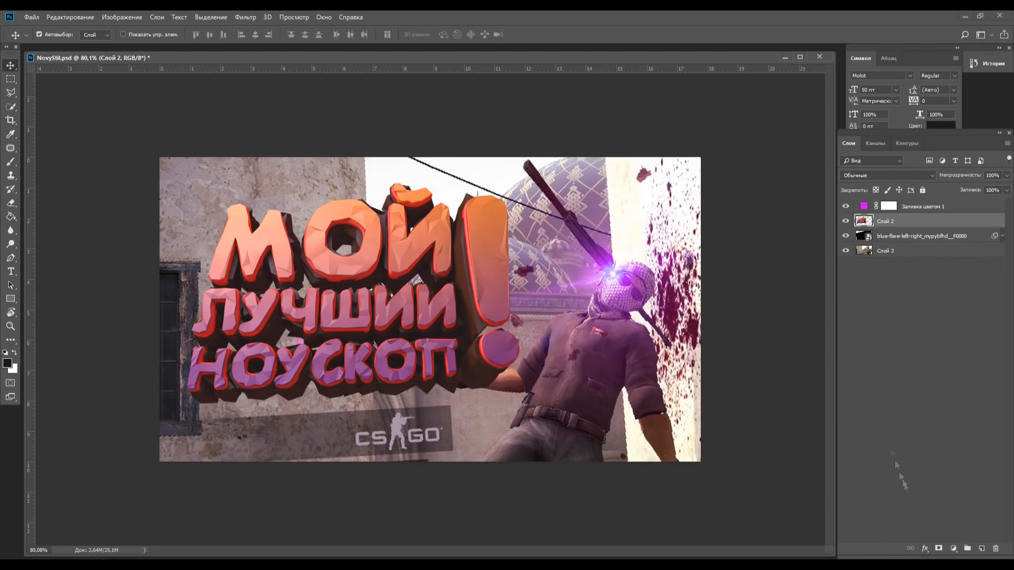
Paint a bright magenta brush mark over the 3D title's lower-left corner on a new layer.
{"action": "left_click", "coordinate": [11, 162]}
{"action": "left_click", "coordinate": [49, 35]}
{"action": "left_click", "coordinate": [8, 363]}
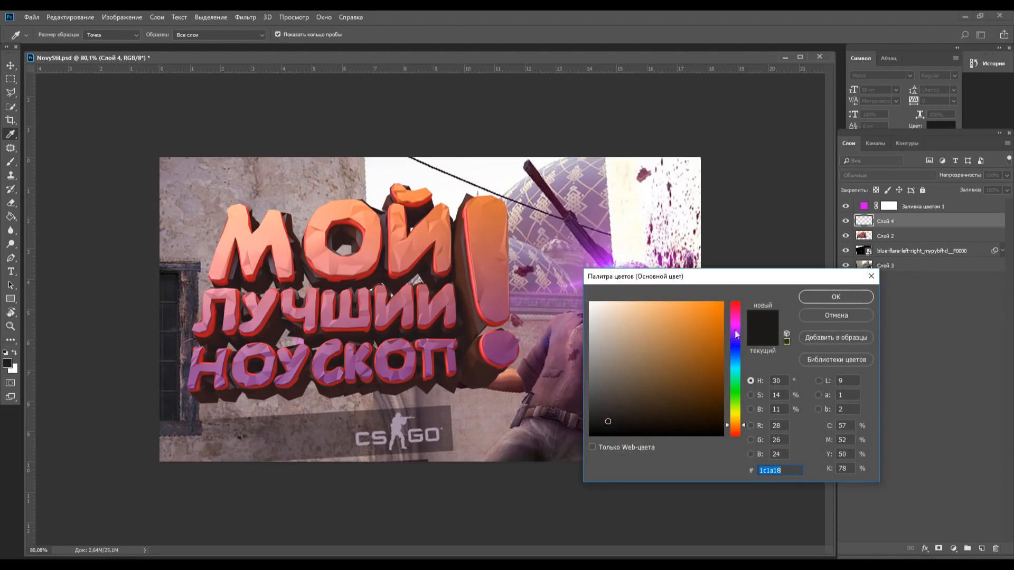
{"action": "left_click", "coordinate": [735, 327]}
{"action": "left_click_drag", "start_coordinate": [710, 312], "coordinate": [756, 301]}
{"action": "left_click", "coordinate": [835, 297]}
{"action": "left_click", "coordinate": [48, 35]}
{"action": "left_click_drag", "start_coordinate": [99, 67], "coordinate": [120, 68]}
{"action": "left_click", "coordinate": [163, 430]}
Clip the magenta paint layer to the 3D title and change its blend mode.
{"action": "right_click", "coordinate": [915, 221]}
{"action": "left_click", "coordinate": [856, 316]}
{"action": "left_click", "coordinate": [859, 176]}
{"action": "left_click", "coordinate": [856, 313]}
{"action": "key", "text": "v"}
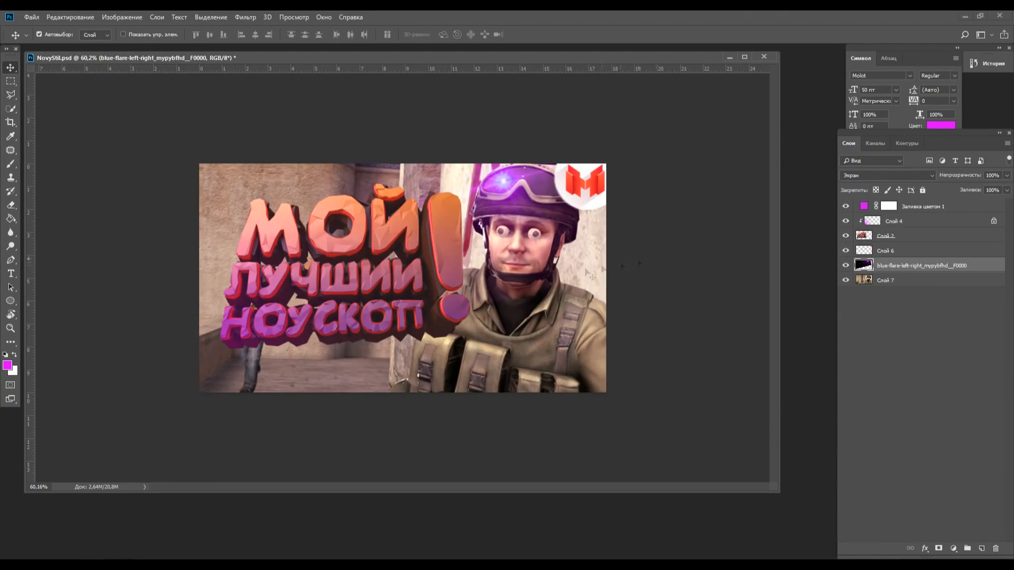
{"action": "left_click_drag", "start_coordinate": [779, 491], "coordinate": [816, 544]}
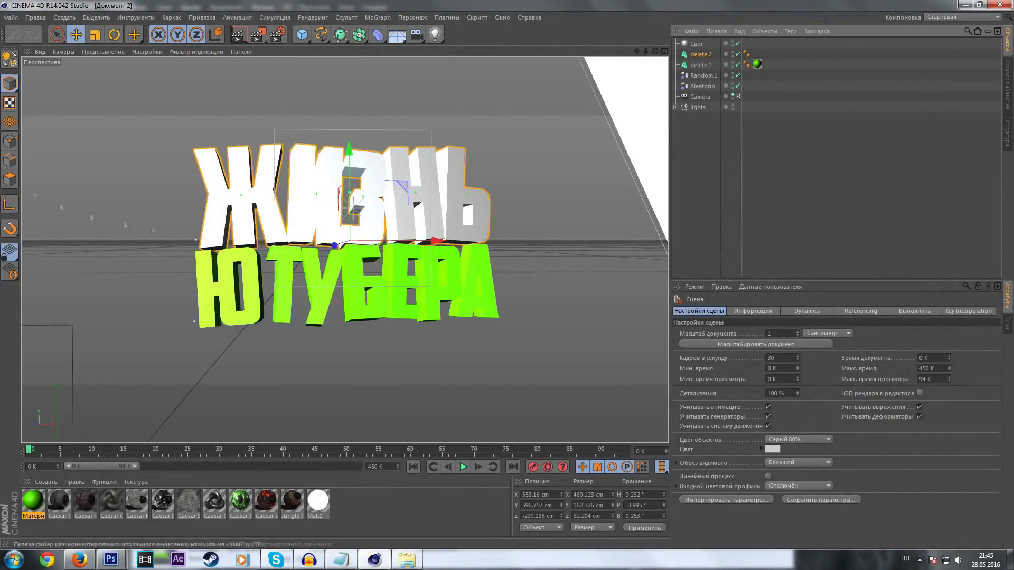
In Cinema 4D, clear the object selection and create a new material.
{"action": "left_click", "coordinate": [709, 150]}
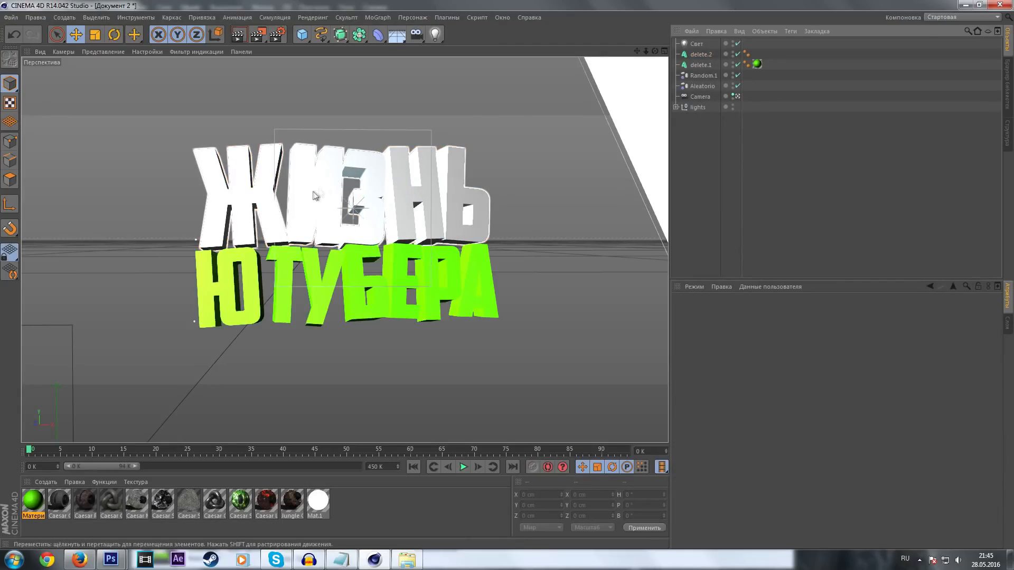
{"action": "left_click", "coordinate": [373, 195]}
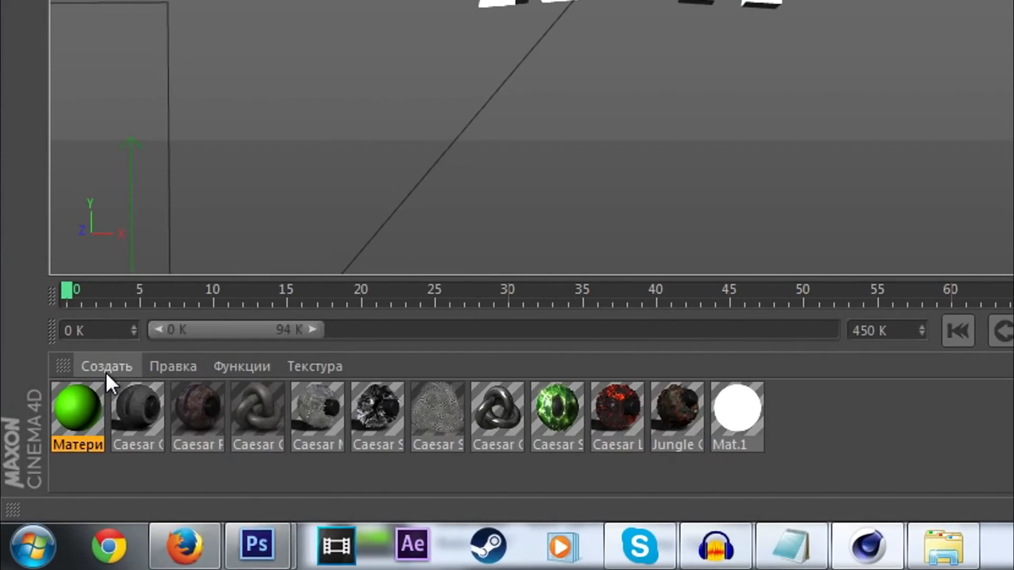
{"action": "left_click", "coordinate": [63, 446]}
{"action": "left_click", "coordinate": [78, 344]}
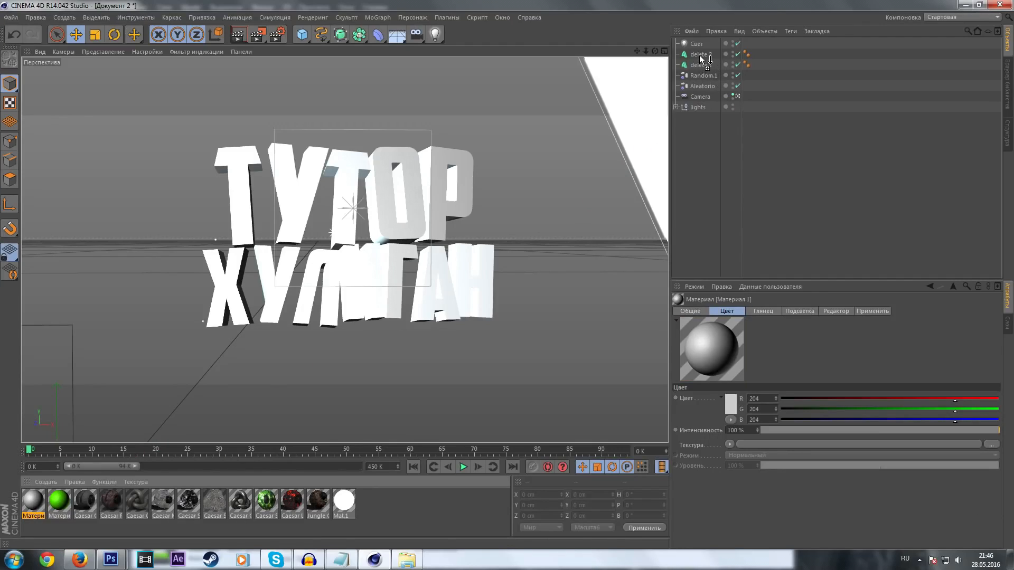
Apply the new material to the upper word ТУТОР and set its colour to blue (R 0, G 155, B 255).
{"action": "left_click_drag", "start_coordinate": [702, 58], "coordinate": [702, 55]}
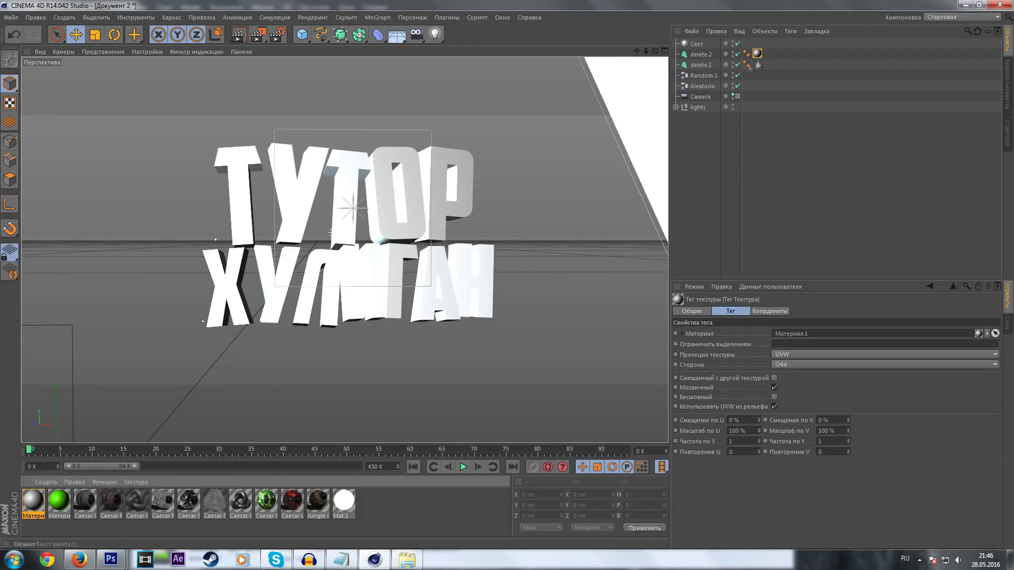
{"action": "double_click", "coordinate": [757, 55]}
{"action": "left_click_drag", "start_coordinate": [955, 399], "coordinate": [999, 399]}
{"action": "left_click_drag", "start_coordinate": [895, 420], "coordinate": [781, 421]}
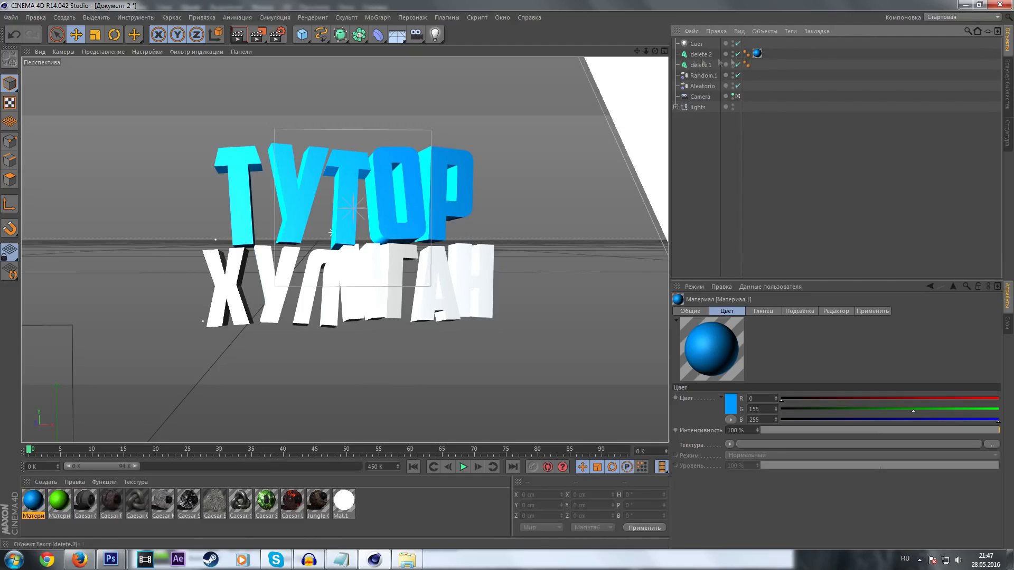
{"action": "left_click_drag", "start_coordinate": [757, 54], "coordinate": [757, 66], "text": "ctrl"}
{"action": "key", "text": "Delete"}
{"action": "key", "text": "Delete"}
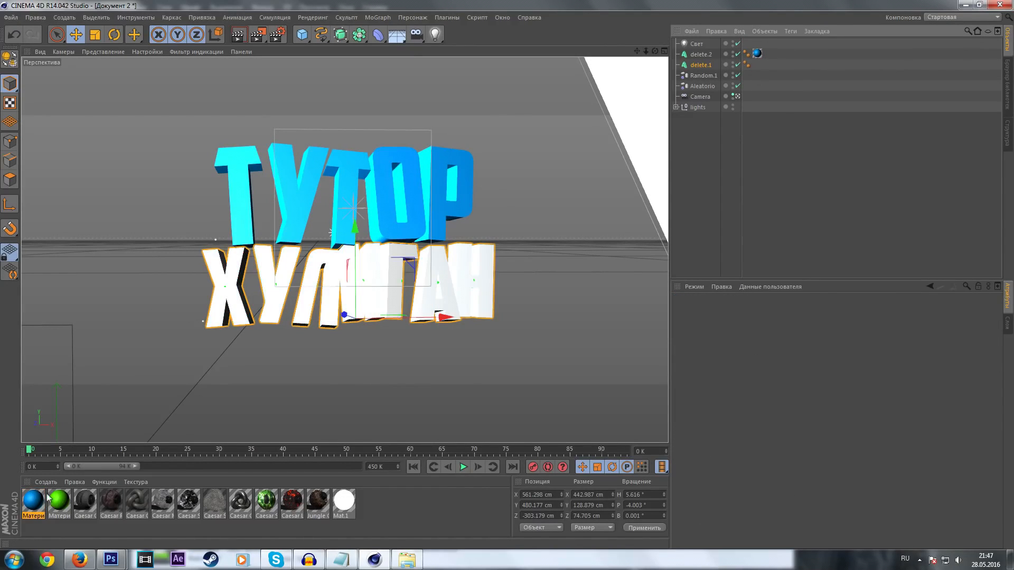
Create another material, apply it to the lower word ХУЛИГАН and set its colour to light grey (209, 209, 209).
{"action": "left_click", "coordinate": [46, 483]}
{"action": "left_click", "coordinate": [64, 391]}
{"action": "left_click_drag", "start_coordinate": [33, 501], "coordinate": [701, 66]}
{"action": "double_click", "coordinate": [756, 66]}
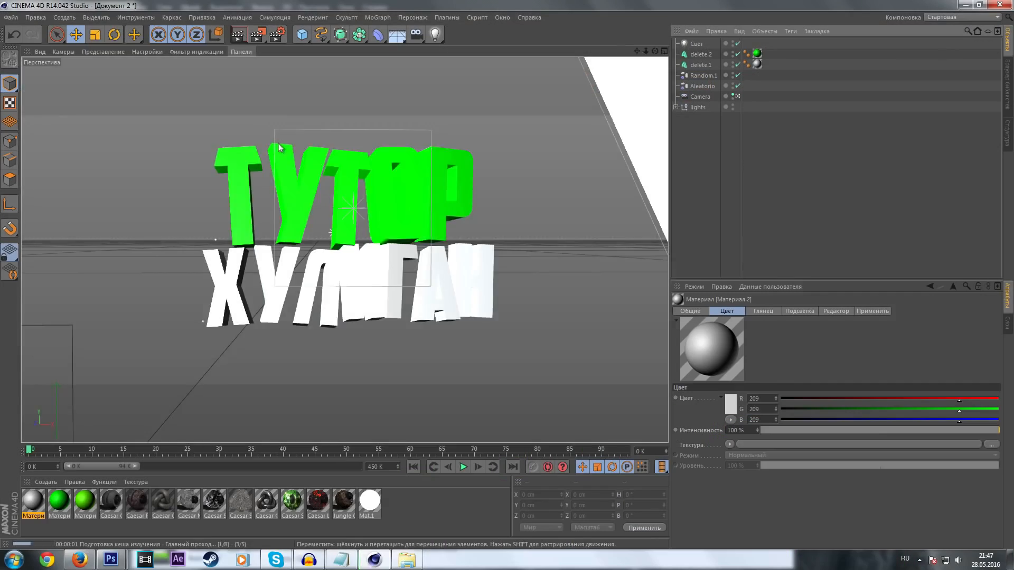
Render a preview of the coloured 3D title in the perspective view.
{"action": "key", "text": "ctrl+r"}
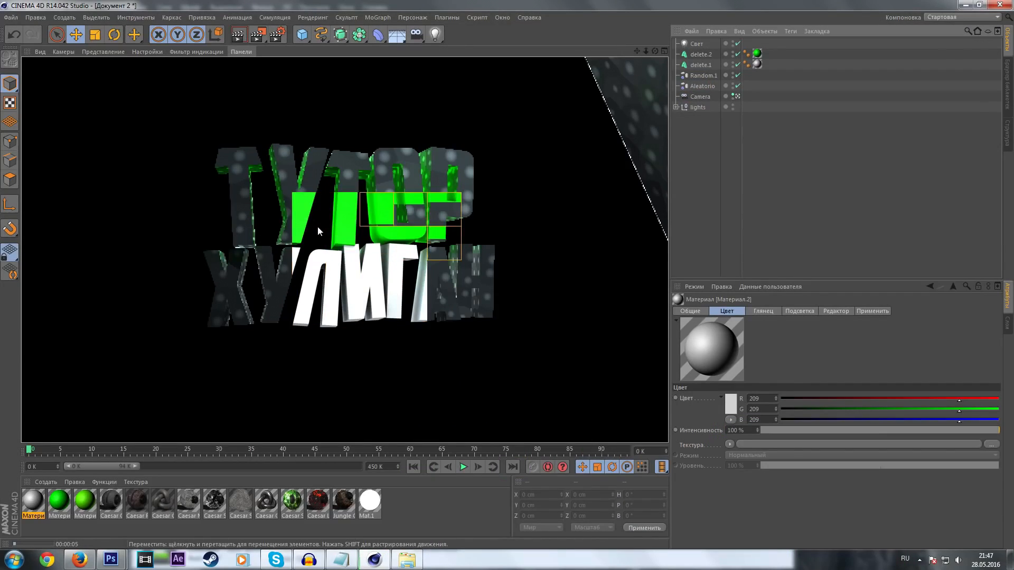
{"action": "left_click", "coordinate": [699, 179]}
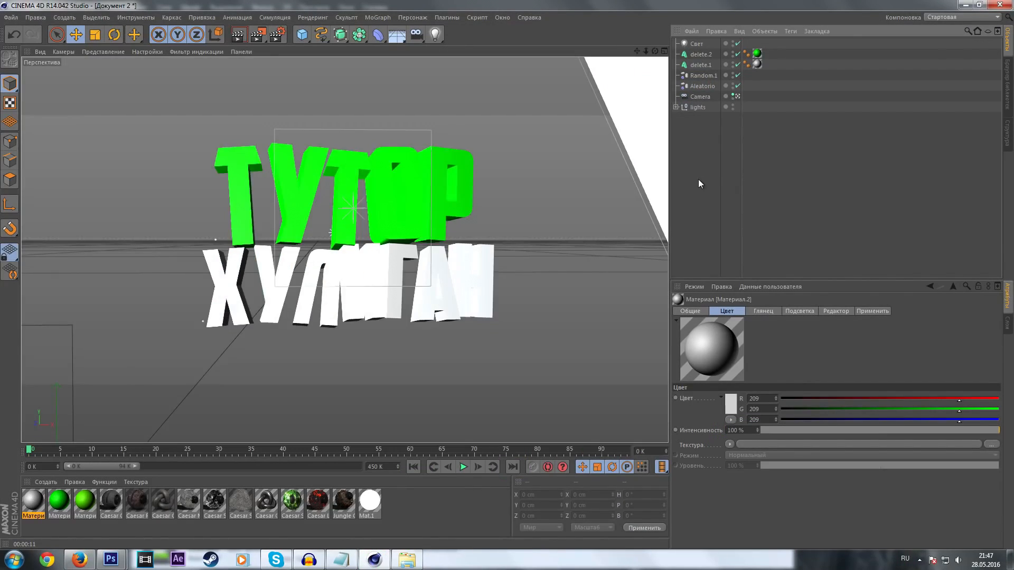
{"action": "left_click", "coordinate": [699, 198]}
Set the render to save as an 8-bit PNG with alpha channel in the Пикчи которые я использовал folder, and render the title.
{"action": "left_click", "coordinate": [277, 34]}
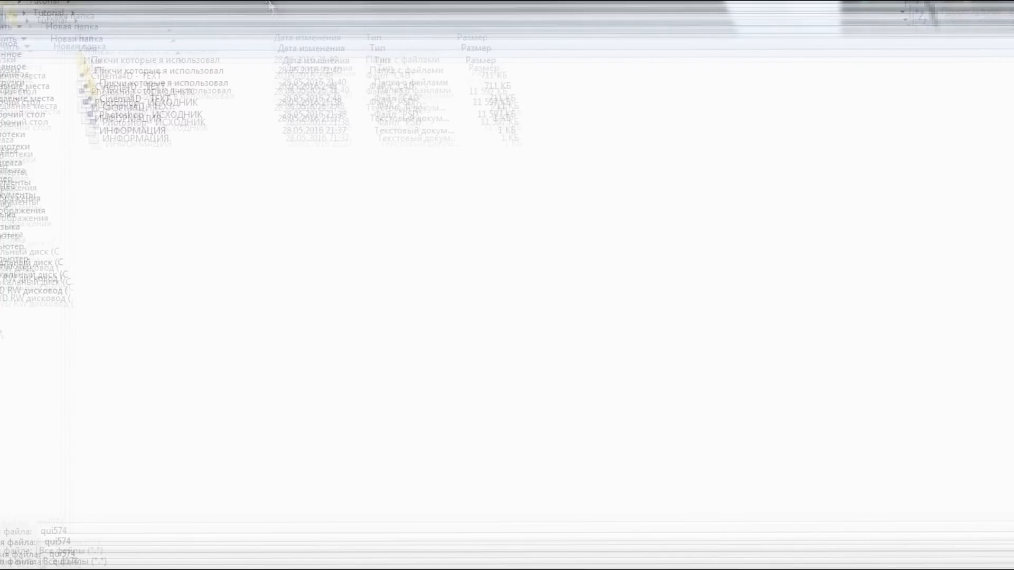
{"action": "double_click", "coordinate": [133, 83]}
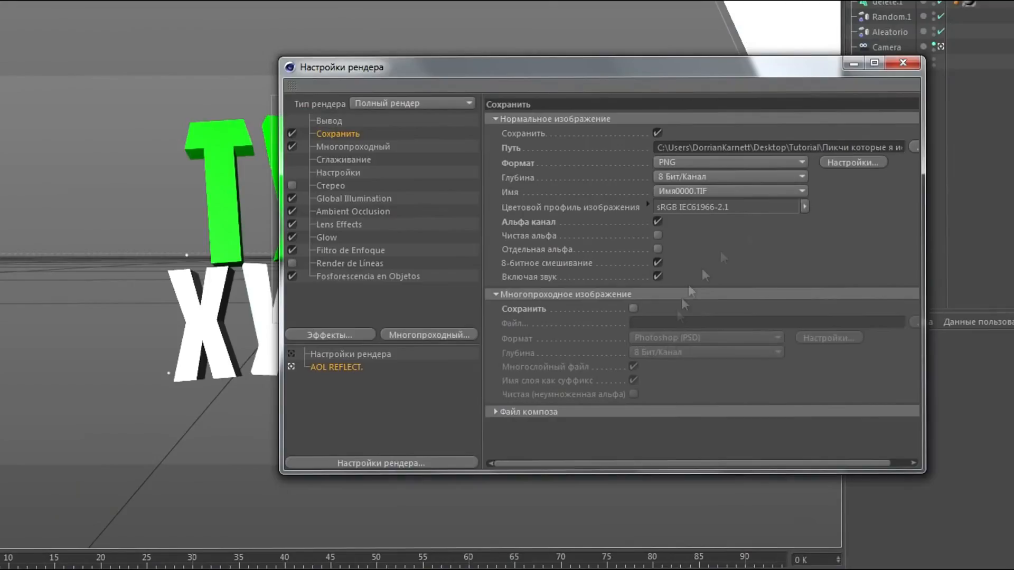
{"action": "left_click", "coordinate": [239, 35]}
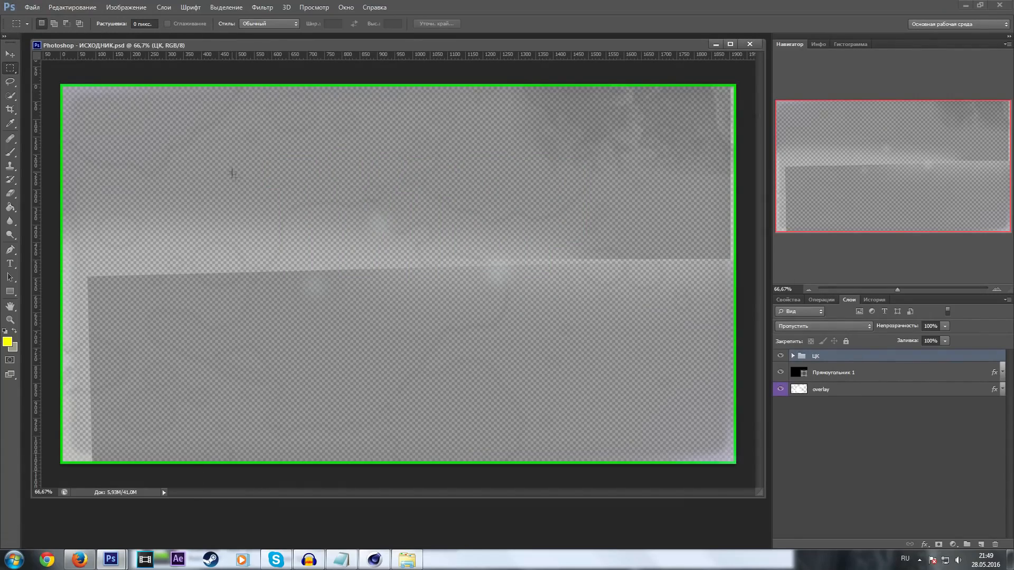
In Photoshop, add the room picture as the bottom layer and stretch it to about 1920 × 1096 px to cover the canvas.
{"action": "left_click", "coordinate": [32, 7]}
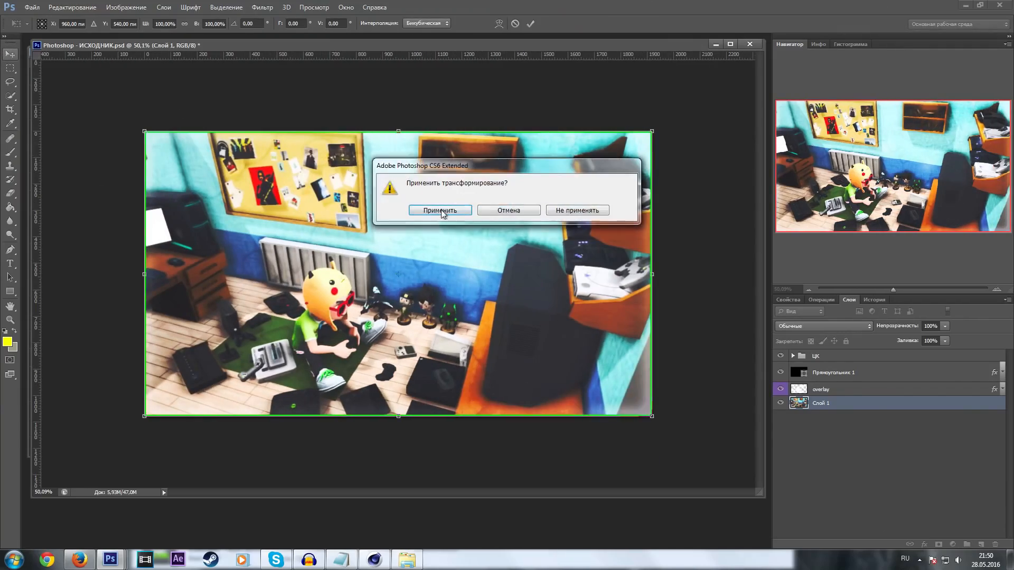
{"action": "left_click", "coordinate": [441, 211]}
{"action": "mouse_move", "coordinate": [158, 126]}
{"action": "left_mouse_down"}
{"action": "mouse_move", "coordinate": [240, 169]}
{"action": "mouse_move", "coordinate": [153, 125]}
{"action": "left_mouse_up"}
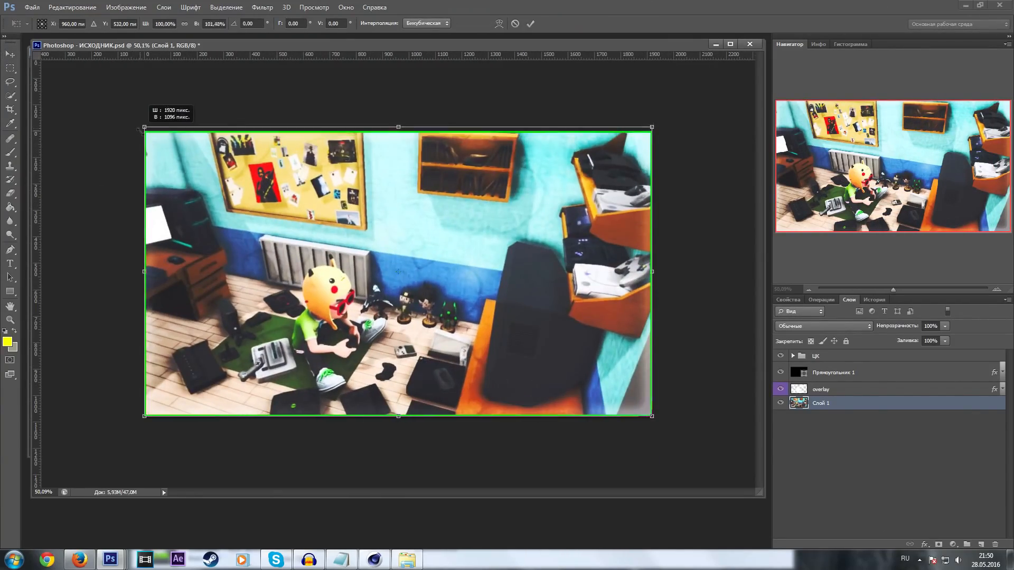
Hide the overlay layer and toggle the ЦК colour correction group off and on to compare its effect.
{"action": "left_click", "coordinate": [780, 389]}
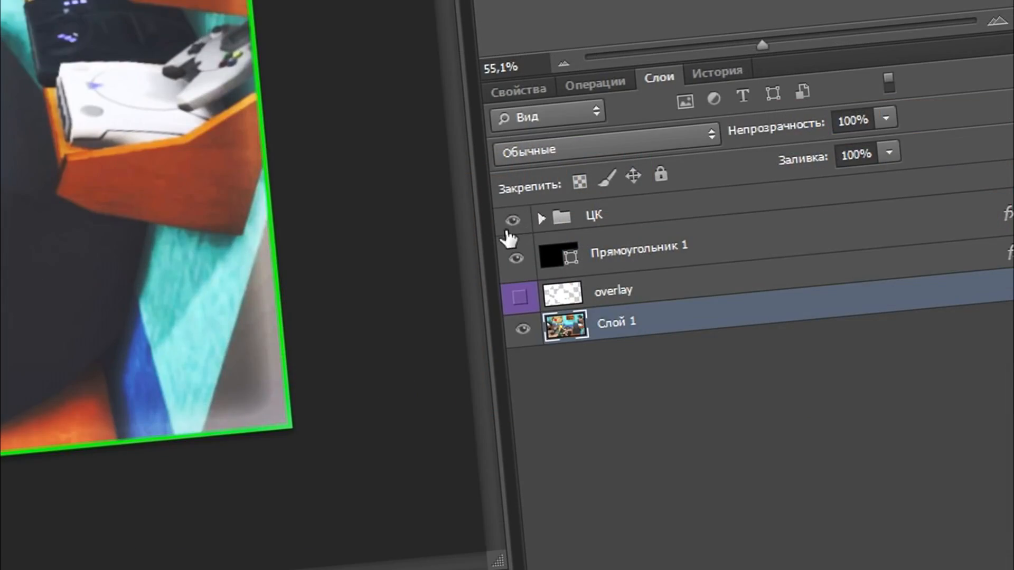
{"action": "left_click", "coordinate": [512, 221]}
{"action": "left_click", "coordinate": [512, 222]}
{"action": "left_click", "coordinate": [512, 221]}
{"action": "left_click", "coordinate": [512, 221]}
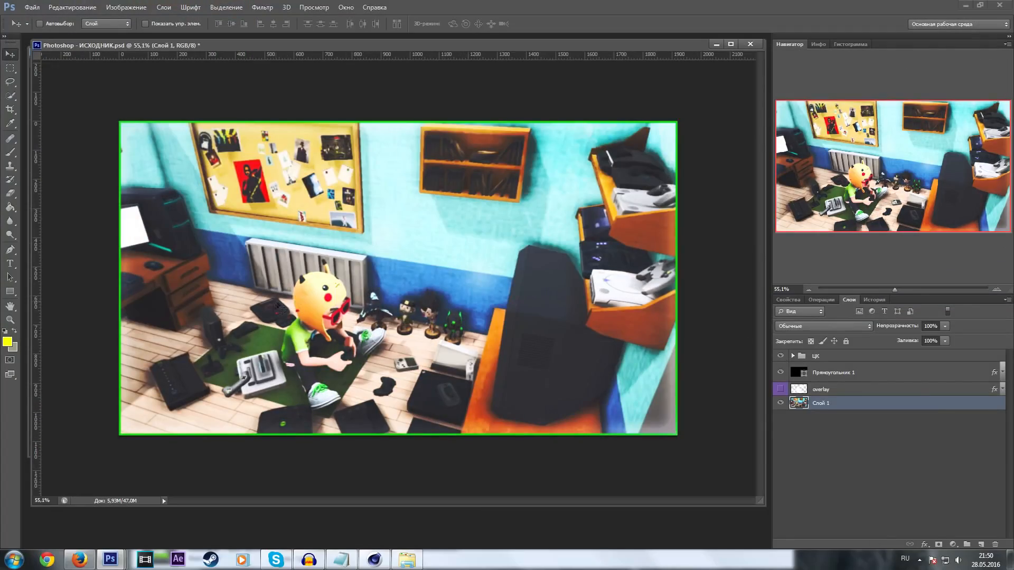
Apply Oil Paint to the room picture (stylization 4, cleanliness 2.3, scale 0.8, bristle detail 10, angle 300, shine 0) and compare before and after.
{"action": "left_click", "coordinate": [262, 7]}
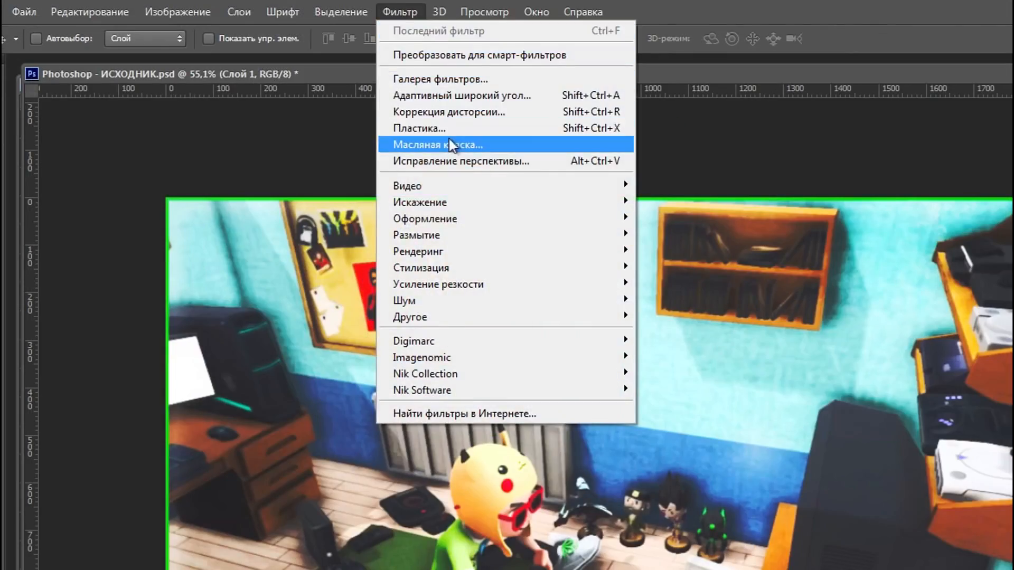
{"action": "left_click", "coordinate": [285, 91]}
{"action": "left_click_drag", "start_coordinate": [895, 229], "coordinate": [840, 206]}
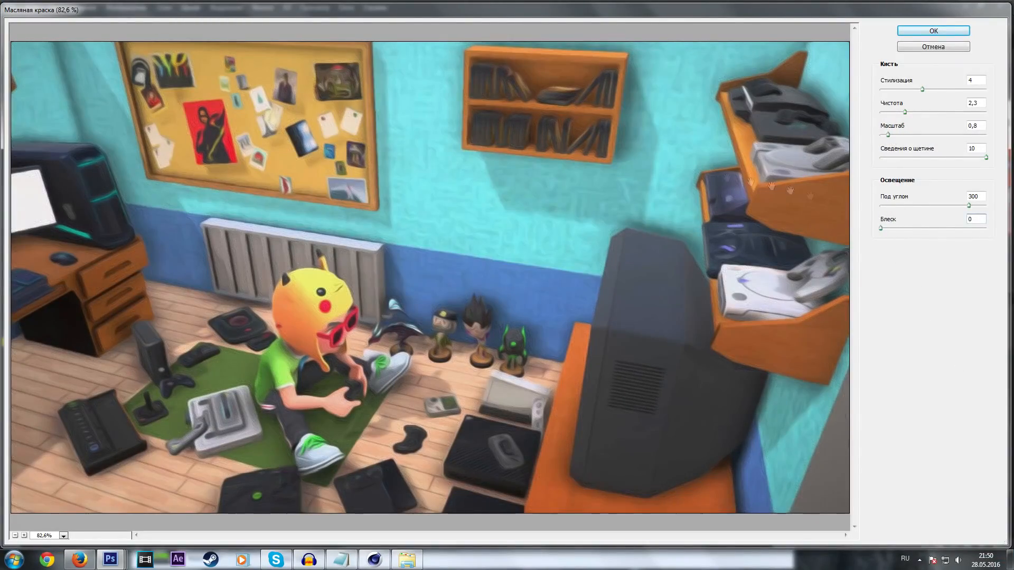
{"action": "key", "text": "Return"}
{"action": "key", "text": "ctrl+z"}
{"action": "key", "text": "ctrl+z"}
{"action": "key", "text": "ctrl+z"}
{"action": "key", "text": "ctrl+z"}
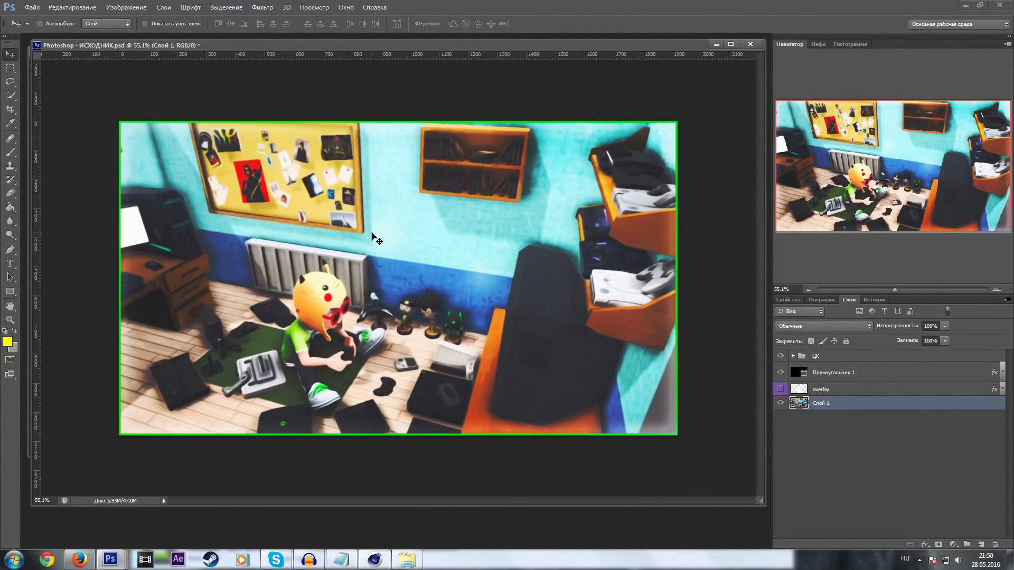
Open PewDiePie.jpg and select the man with his flower crown using Quick Selection.
{"action": "key", "text": "ctrl+o"}
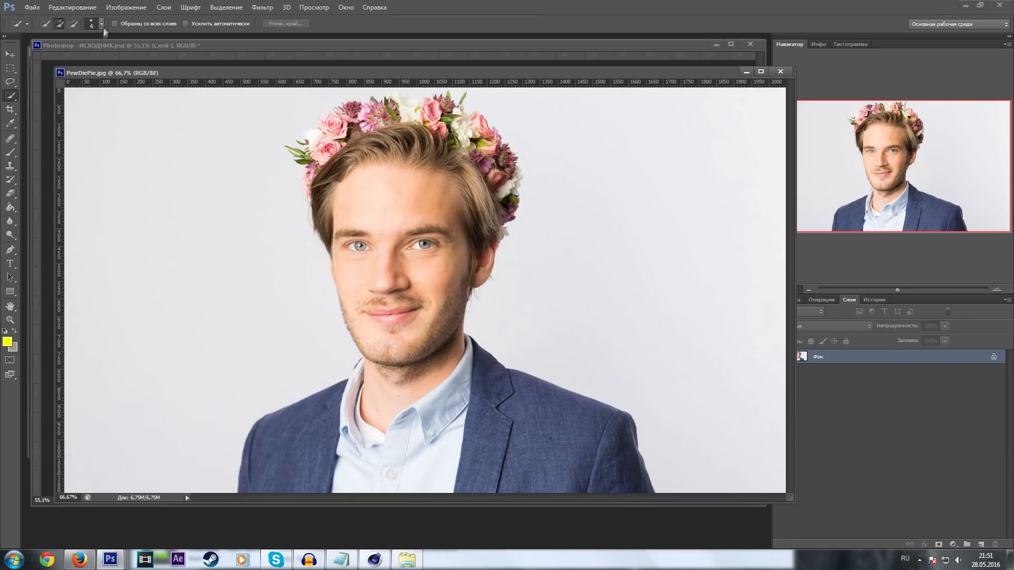
{"action": "left_click", "coordinate": [102, 24]}
{"action": "left_click_drag", "start_coordinate": [397, 175], "coordinate": [566, 450]}
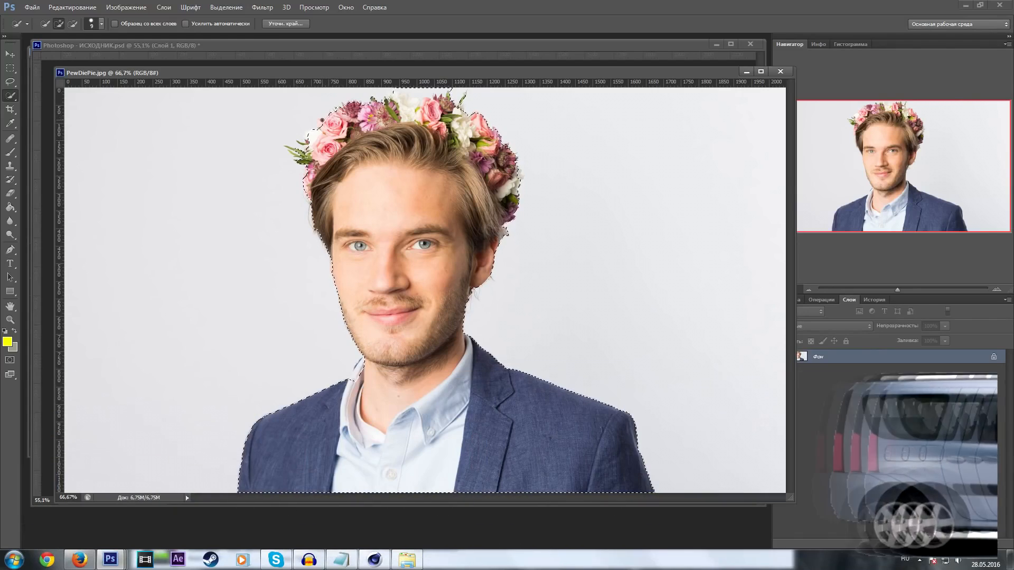
Refine the selection edge with Smart Radius 1.7 px, smooth 6, feather 1.4 px, contrast 59% and shift edge +20%.
{"action": "left_click", "coordinate": [264, 24]}
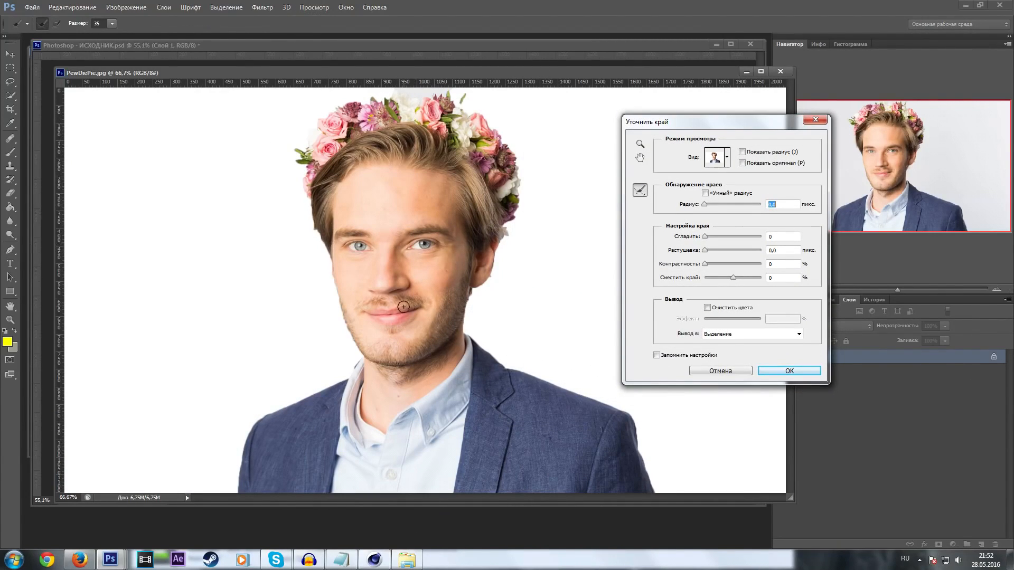
{"action": "left_click", "coordinate": [723, 371]}
{"action": "left_click", "coordinate": [285, 24]}
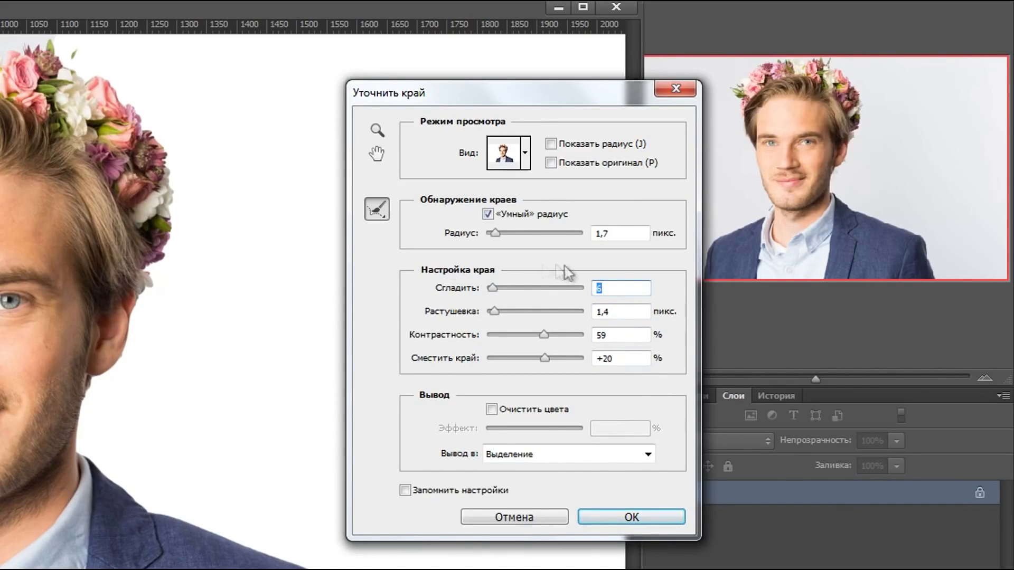
{"action": "left_click", "coordinate": [599, 518]}
Move the cut-out man into the thumbnail document, close the source photo and place him on the right side of the canvas.
{"action": "left_click_drag", "start_coordinate": [332, 72], "coordinate": [351, 153]}
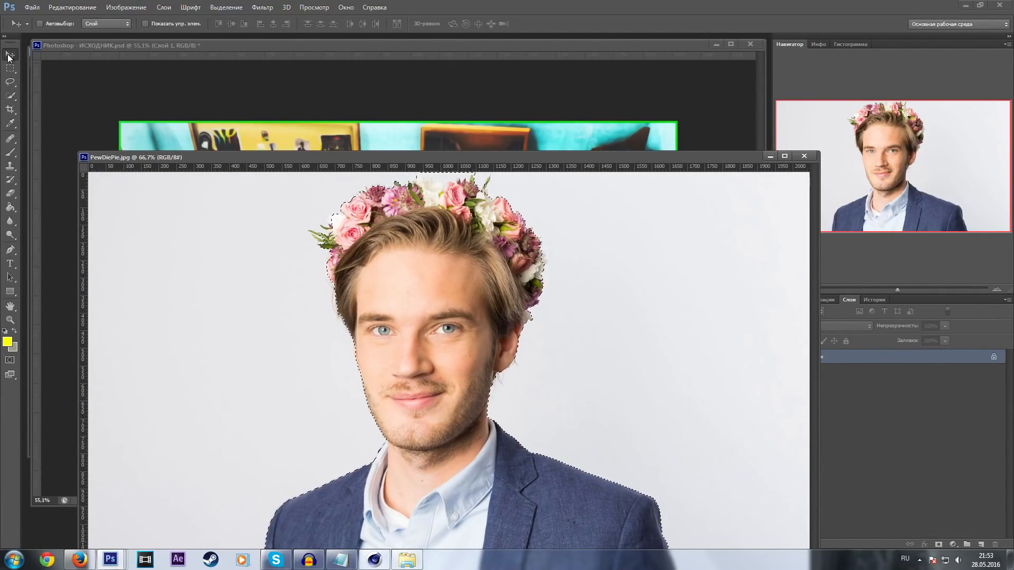
{"action": "left_click_drag", "start_coordinate": [415, 277], "coordinate": [482, 138]}
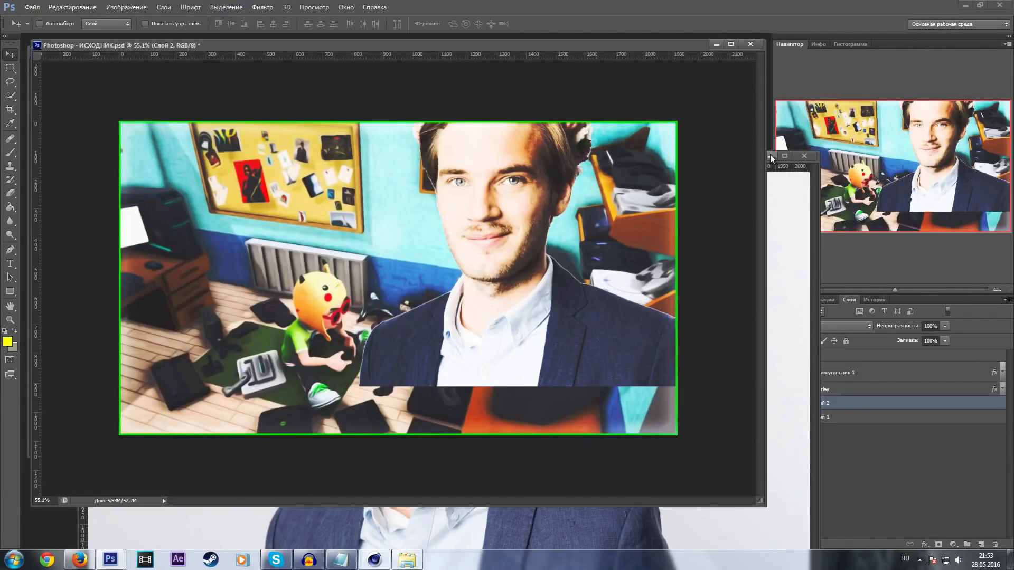
{"action": "left_click", "coordinate": [805, 156]}
{"action": "left_click_drag", "start_coordinate": [489, 294], "coordinate": [546, 372]}
{"action": "left_click_drag", "start_coordinate": [568, 248], "coordinate": [584, 263]}
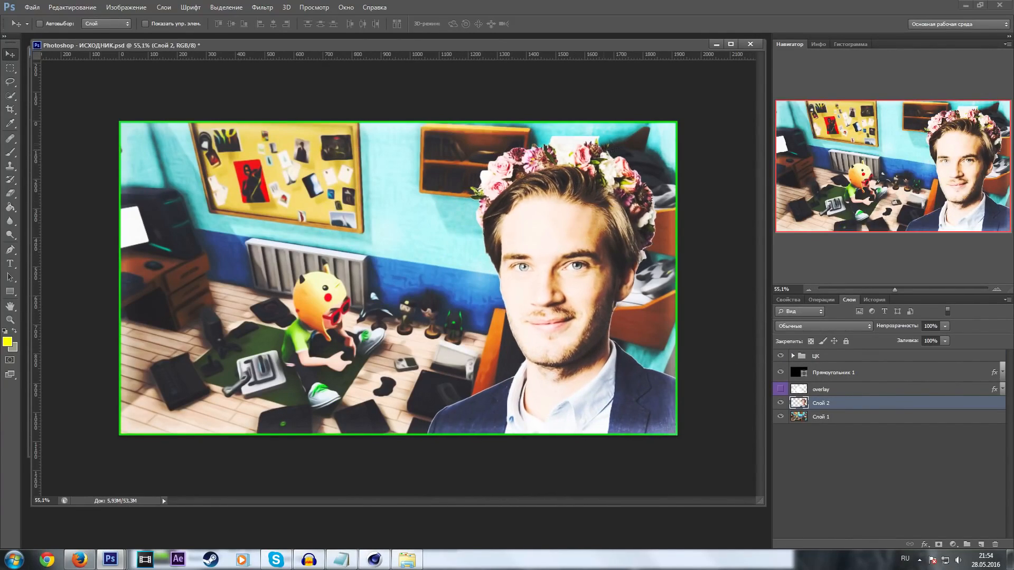
Erase the leftover white background in the man's flower crown and adjust his size and position with Free Transform.
{"action": "scroll", "coordinate": [568, 174], "scroll_direction": "up", "scroll_amount": 6}
{"action": "scroll", "coordinate": [567, 174], "scroll_direction": "up", "scroll_amount": 2}
{"action": "left_click", "coordinate": [10, 193]}
{"action": "left_click", "coordinate": [53, 24]}
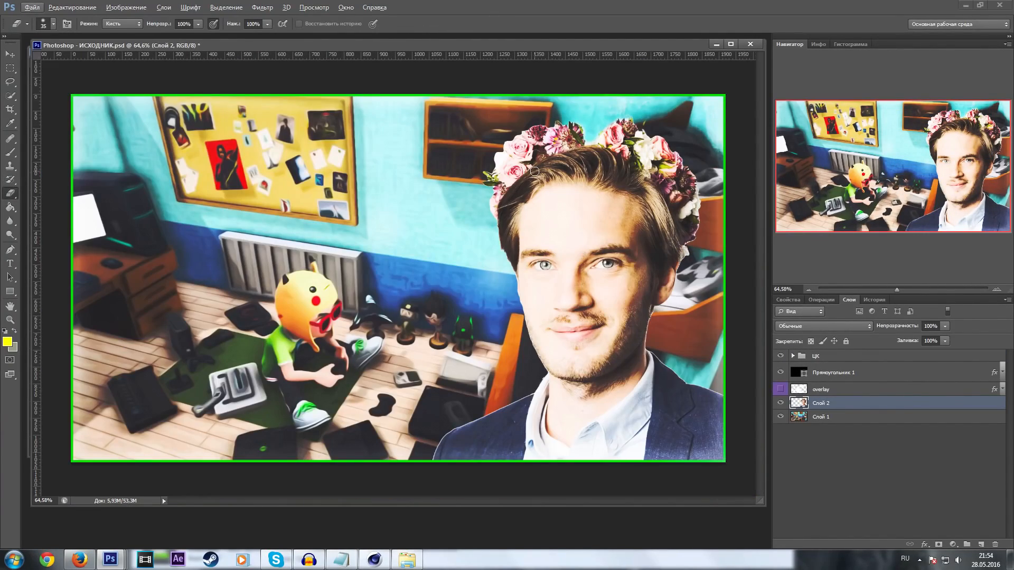
{"action": "key", "text": "ctrl+t"}
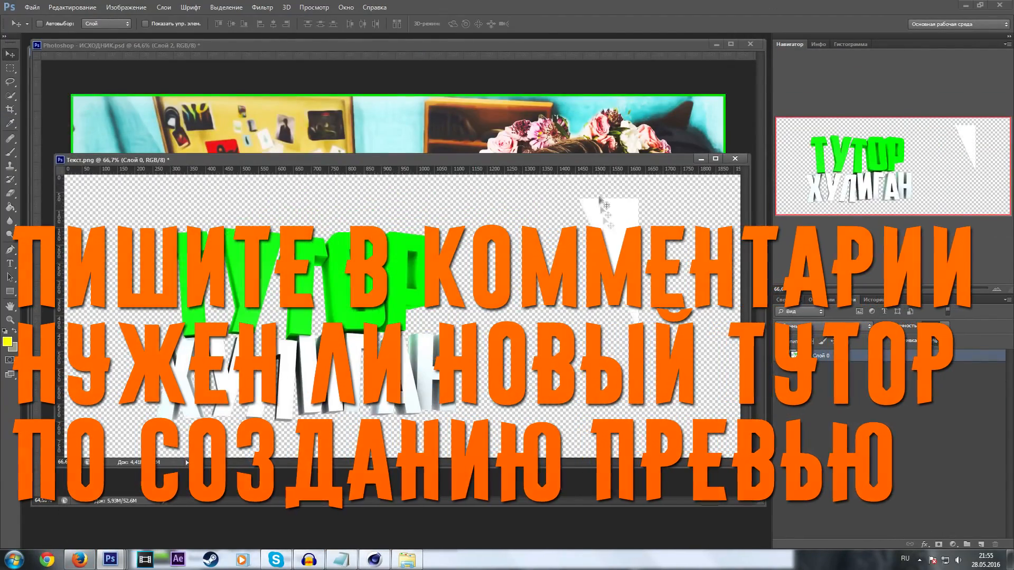
Bring the rendered title from Текст.png into the thumbnail behind the man and enlarge it to about 149% wide by 139% high.
{"action": "left_click", "coordinate": [53, 24]}
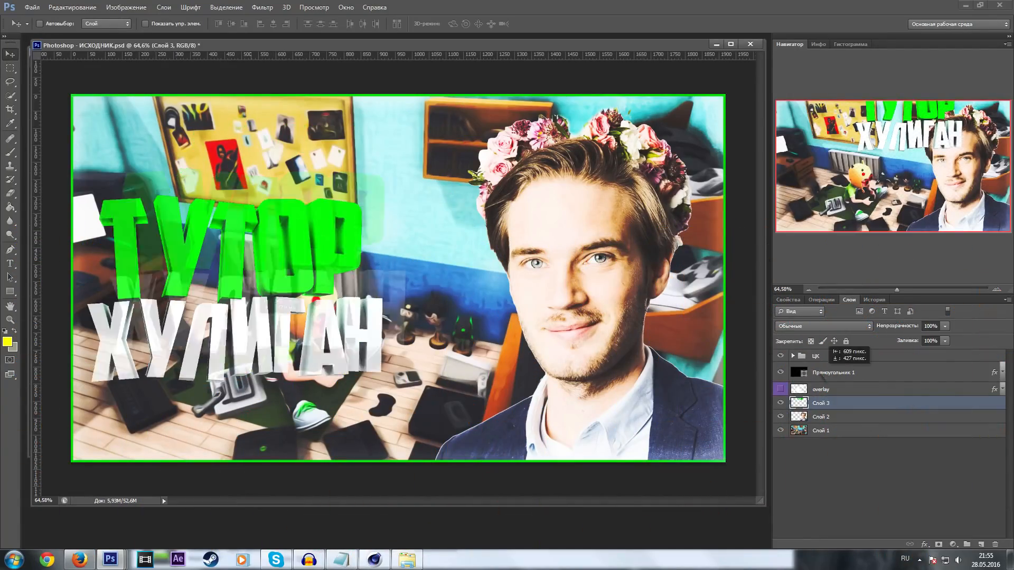
{"action": "left_click_drag", "start_coordinate": [822, 403], "coordinate": [825, 423]}
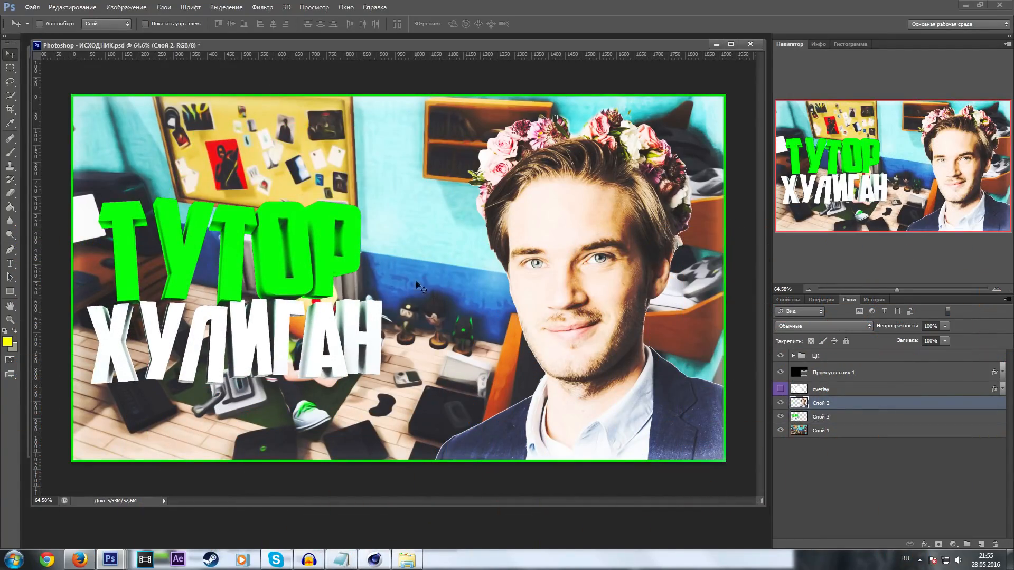
{"action": "left_click_drag", "start_coordinate": [277, 263], "coordinate": [495, 262]}
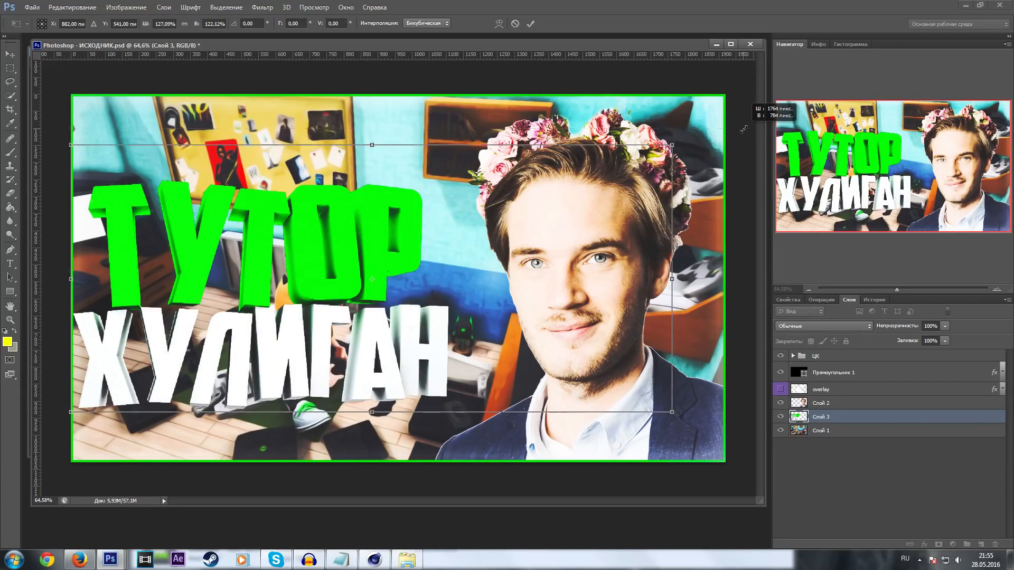
{"action": "left_click_drag", "start_coordinate": [743, 129], "coordinate": [778, 109]}
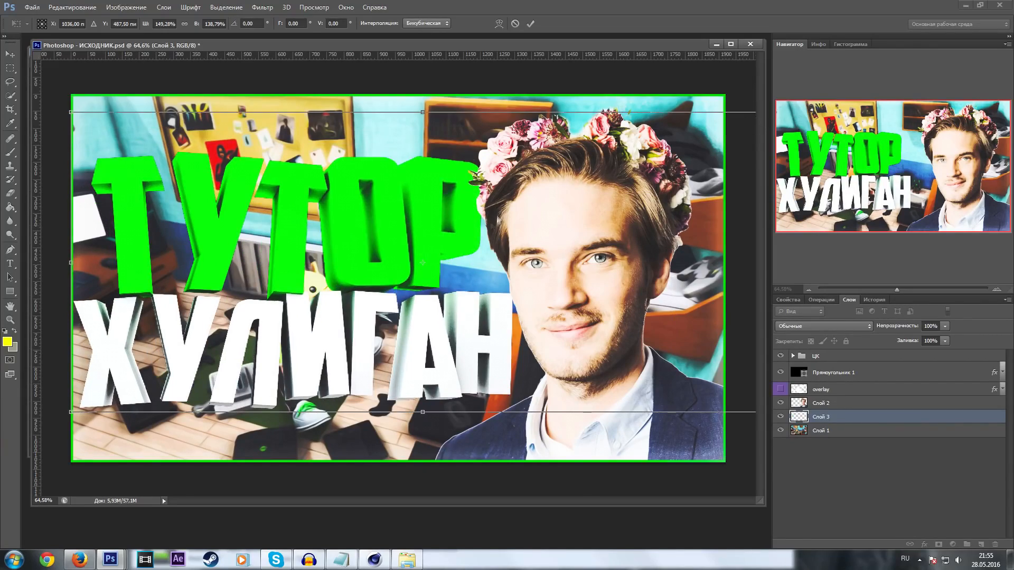
{"action": "left_click_drag", "start_coordinate": [382, 278], "coordinate": [385, 282]}
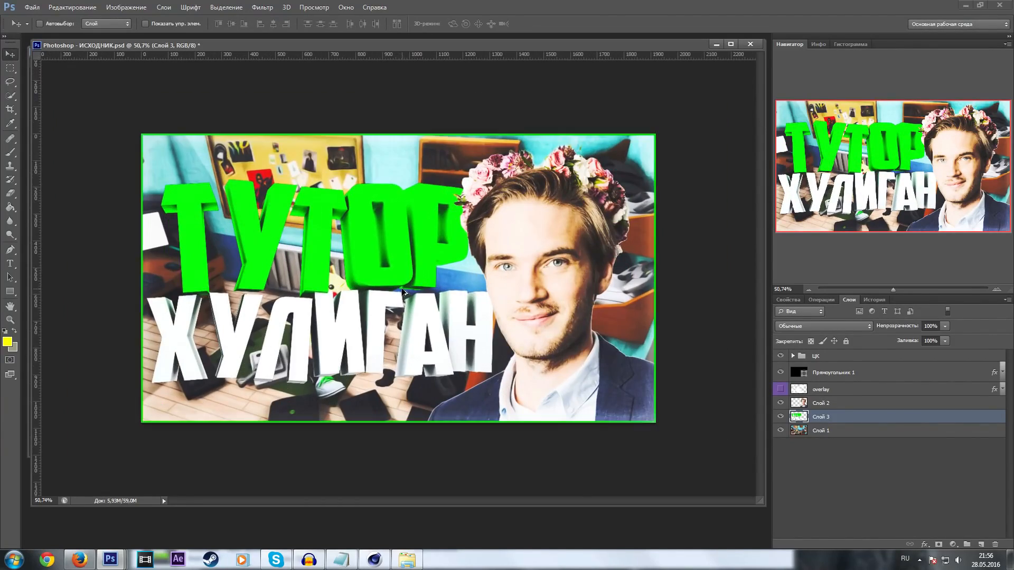
Add the Youtubers Life logo in the canvas's upper-left corner and duplicate the title layer.
{"action": "left_click", "coordinate": [32, 7]}
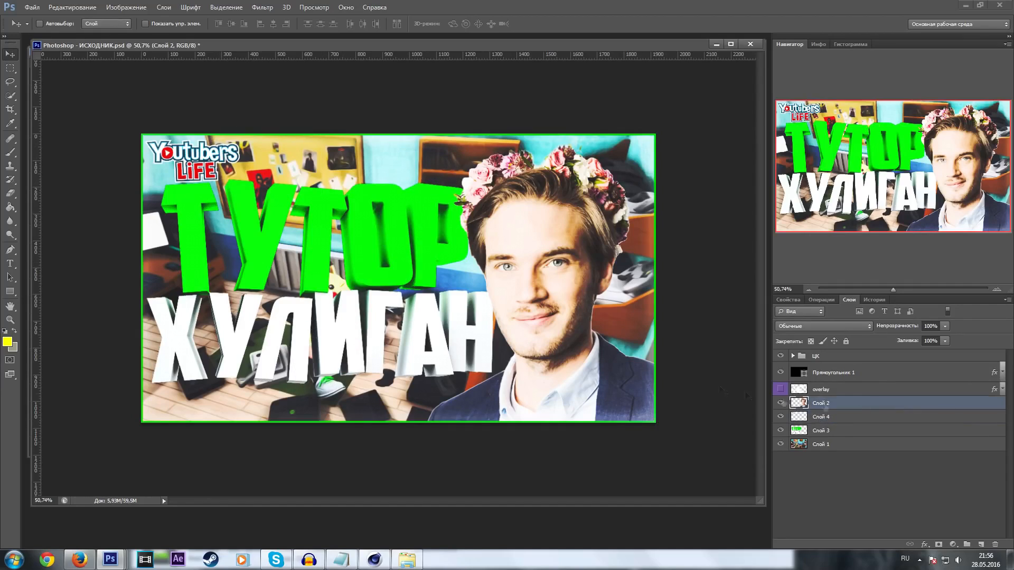
{"action": "left_click", "coordinate": [952, 430]}
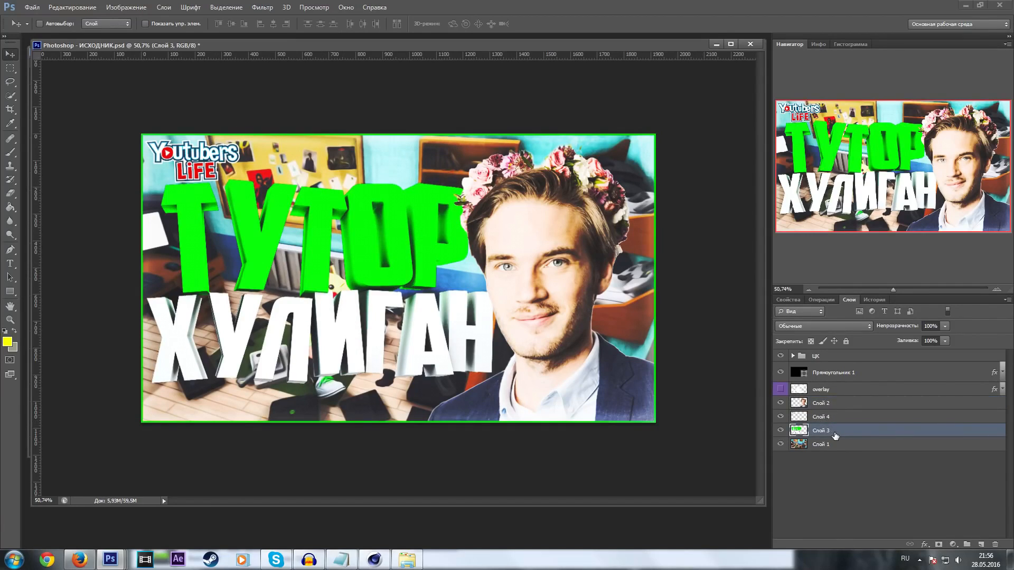
{"action": "key", "text": "ctrl+j"}
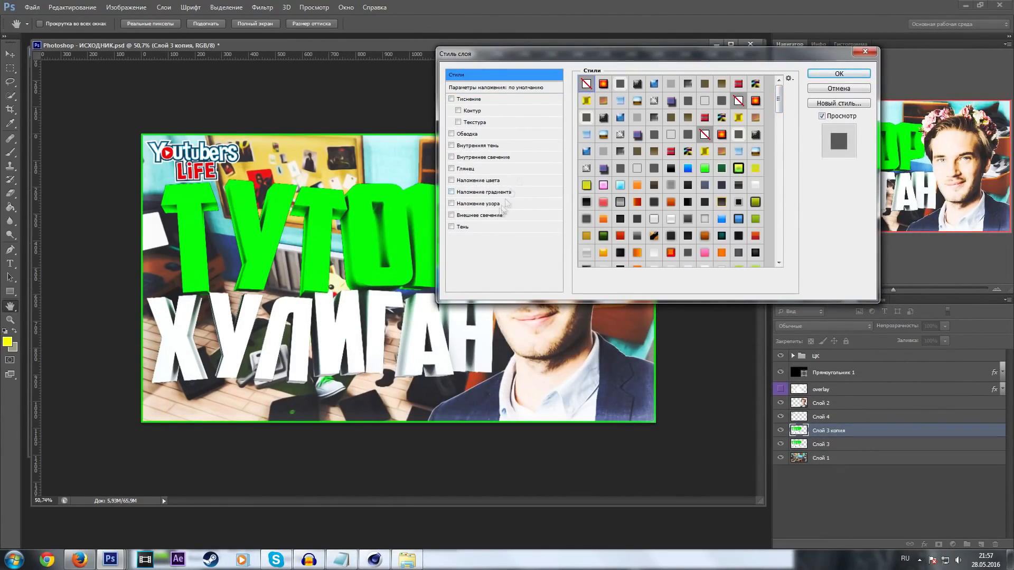
Give the duplicated title layer a bright green Inner Glow with 78% opacity and a size of 32 px.
{"action": "left_click", "coordinate": [481, 157]}
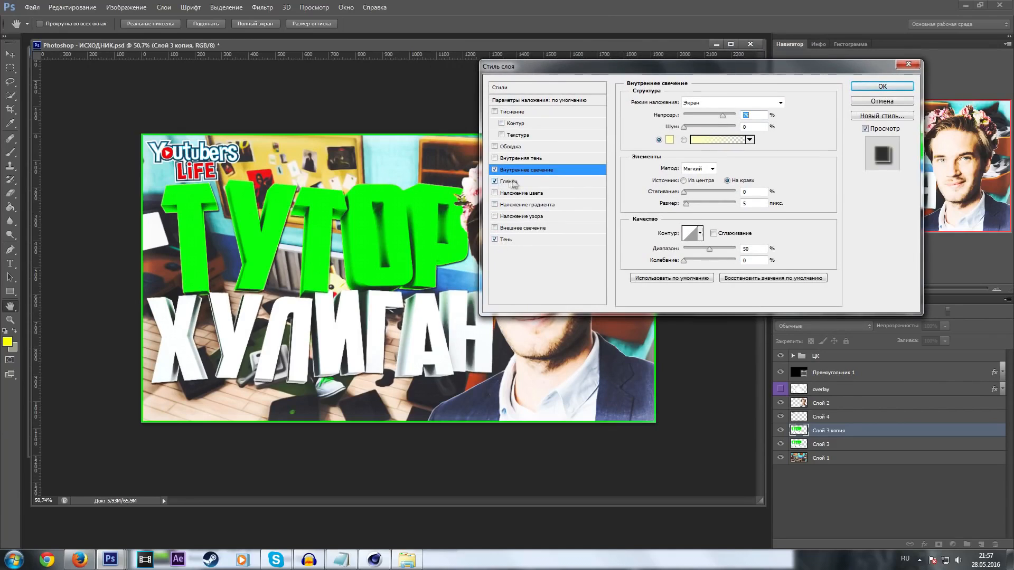
{"action": "type", "text": "20"}
{"action": "left_click_drag", "start_coordinate": [689, 149], "coordinate": [693, 150]}
{"action": "left_click", "coordinate": [526, 170]}
{"action": "left_click", "coordinate": [670, 139]}
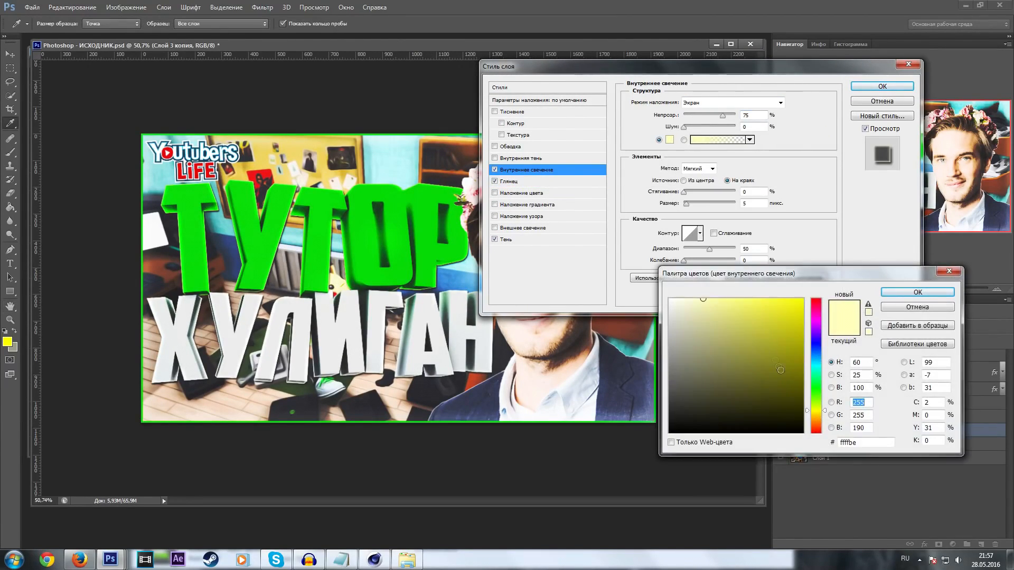
{"action": "left_click", "coordinate": [815, 388]}
{"action": "left_click", "coordinate": [799, 300]}
{"action": "left_click", "coordinate": [917, 294]}
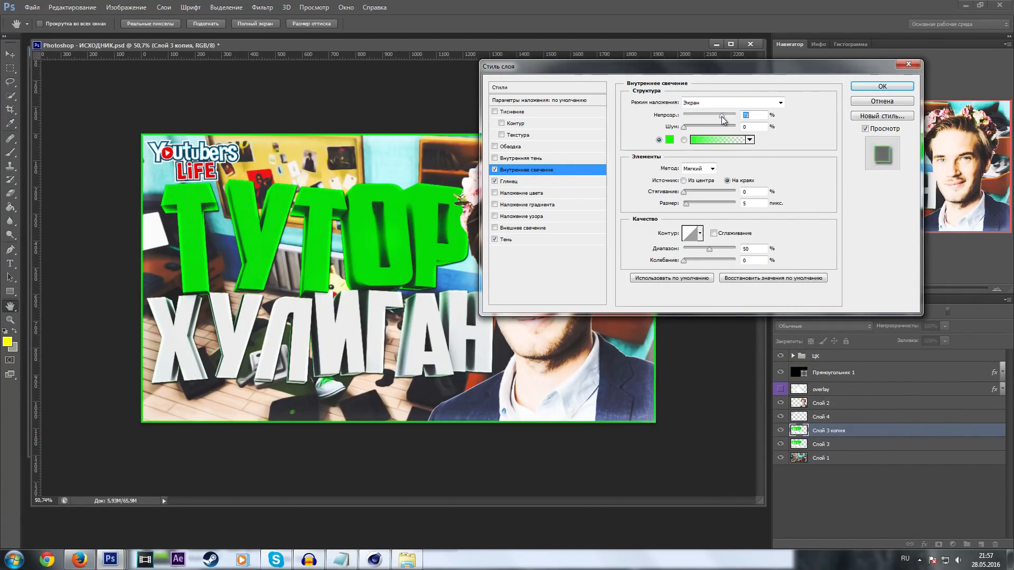
{"action": "left_click_drag", "start_coordinate": [686, 204], "coordinate": [690, 201]}
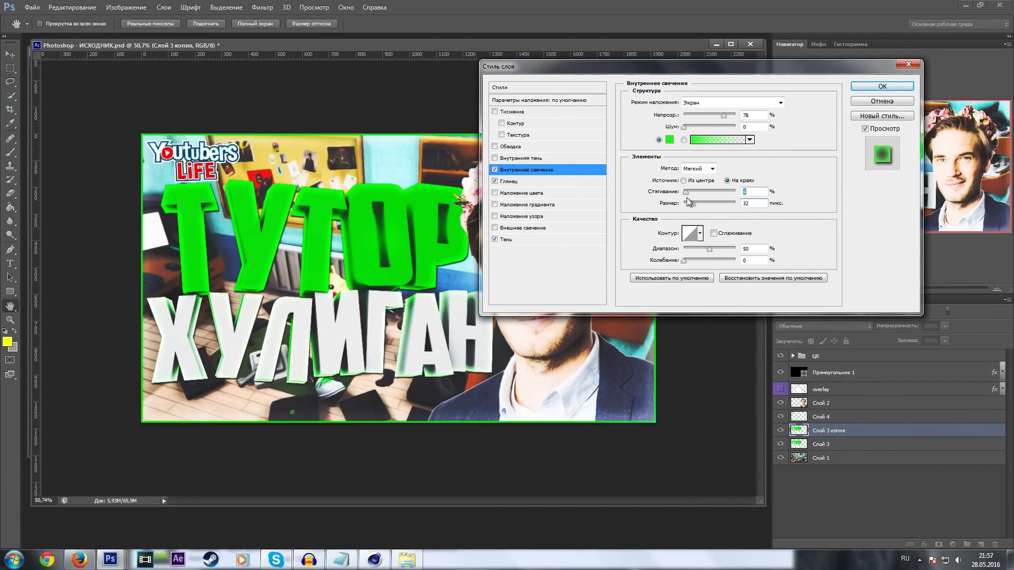
Set the duplicated title layer's Drop Shadow to 64% opacity with 2% spread and apply its layer style.
{"action": "left_click_drag", "start_coordinate": [538, 67], "coordinate": [558, 83]}
{"action": "left_click", "coordinate": [527, 257]}
{"action": "left_click_drag", "start_coordinate": [717, 185], "coordinate": [706, 179]}
{"action": "left_click_drag", "start_coordinate": [710, 82], "coordinate": [699, 99]}
{"action": "left_click_drag", "start_coordinate": [689, 48], "coordinate": [604, 28]}
{"action": "left_click_drag", "start_coordinate": [590, 133], "coordinate": [589, 133]}
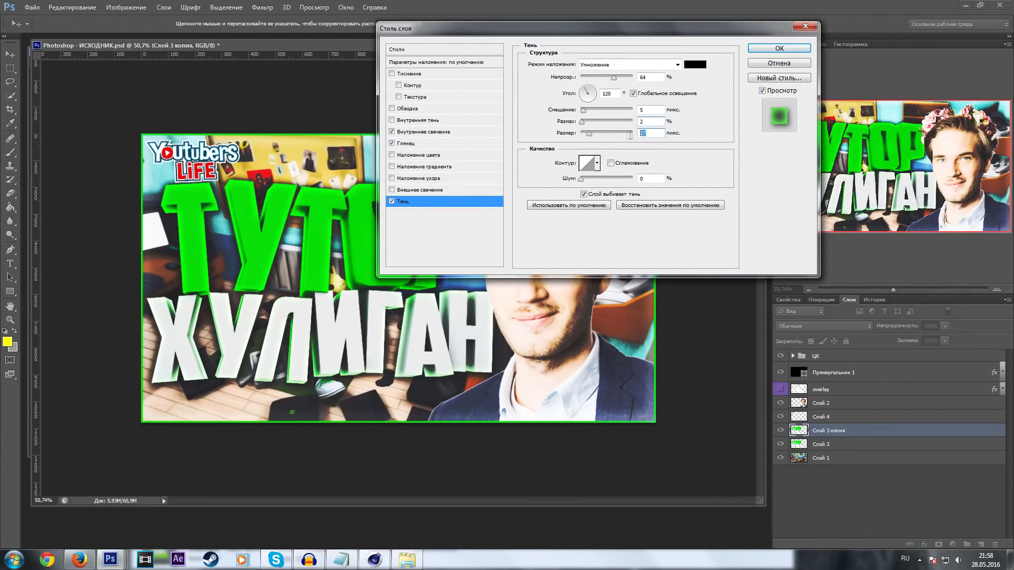
{"action": "key", "text": "Return"}
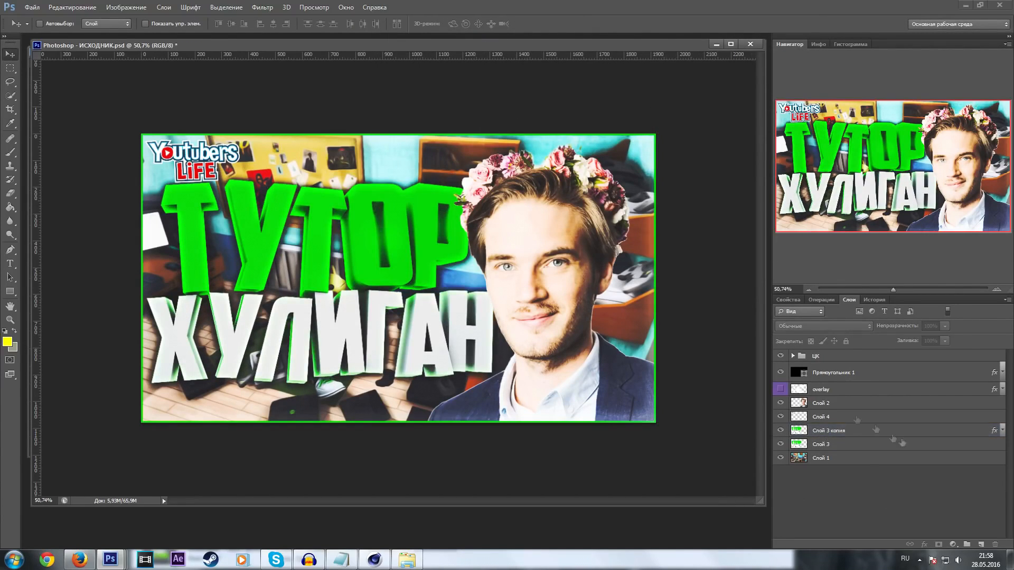
Apply a horizontal Motion Blur to the original title layer Слой 3 and check it with the title copy temporarily hidden.
{"action": "left_click", "coordinate": [822, 445]}
{"action": "left_click", "coordinate": [263, 7]}
{"action": "mouse_move", "coordinate": [317, 139]}
{"action": "left_click", "coordinate": [449, 256]}
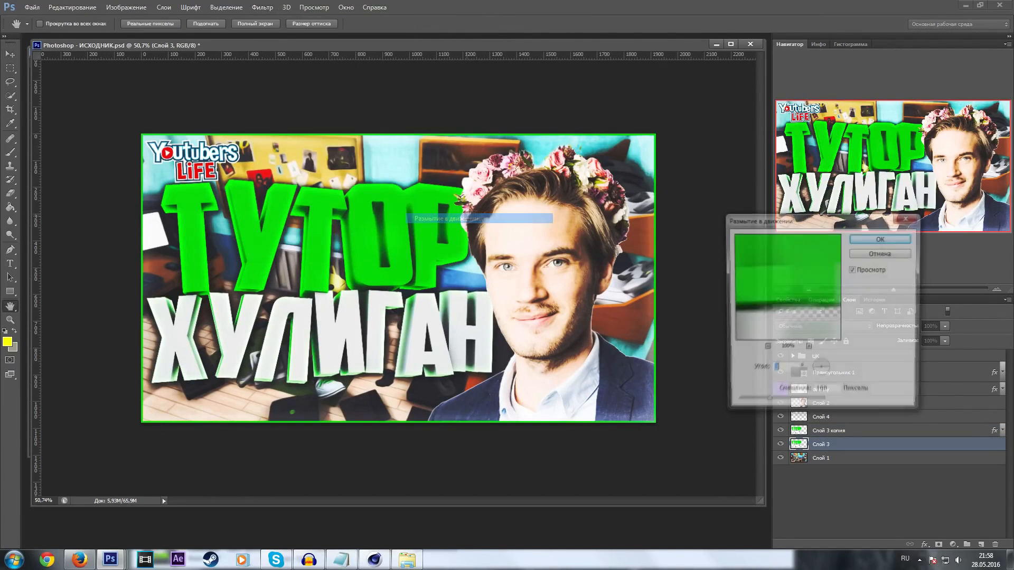
{"action": "left_click", "coordinate": [880, 239]}
{"action": "left_click", "coordinate": [780, 430]}
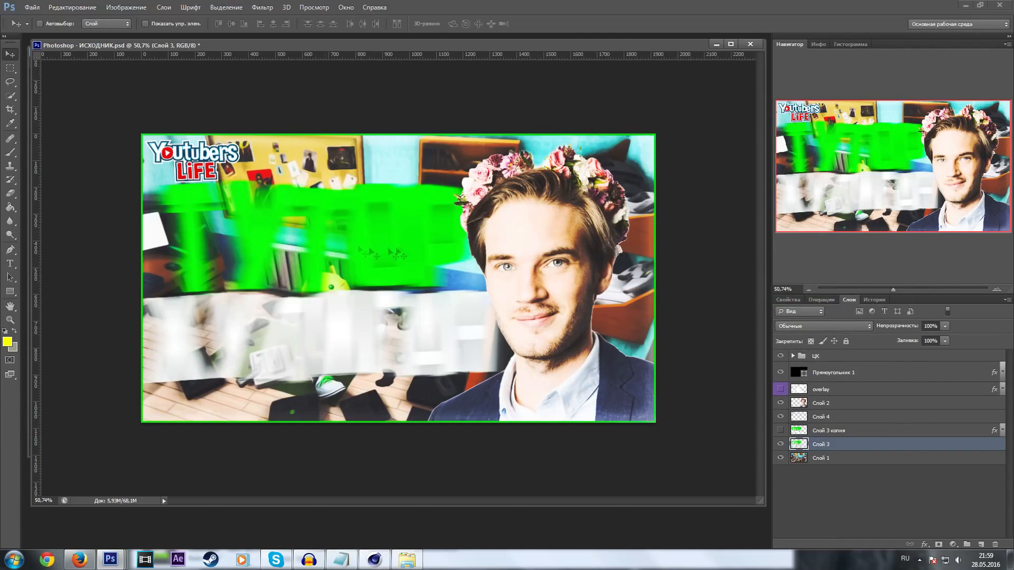
{"action": "left_click", "coordinate": [780, 430]}
Rotate both title layers together slightly counterclockwise with Free Transform.
{"action": "left_click", "coordinate": [829, 431], "text": "ctrl"}
{"action": "key", "text": "ctrl+t"}
{"action": "left_click_drag", "start_coordinate": [719, 365], "coordinate": [723, 352]}
{"action": "key", "text": "Return"}
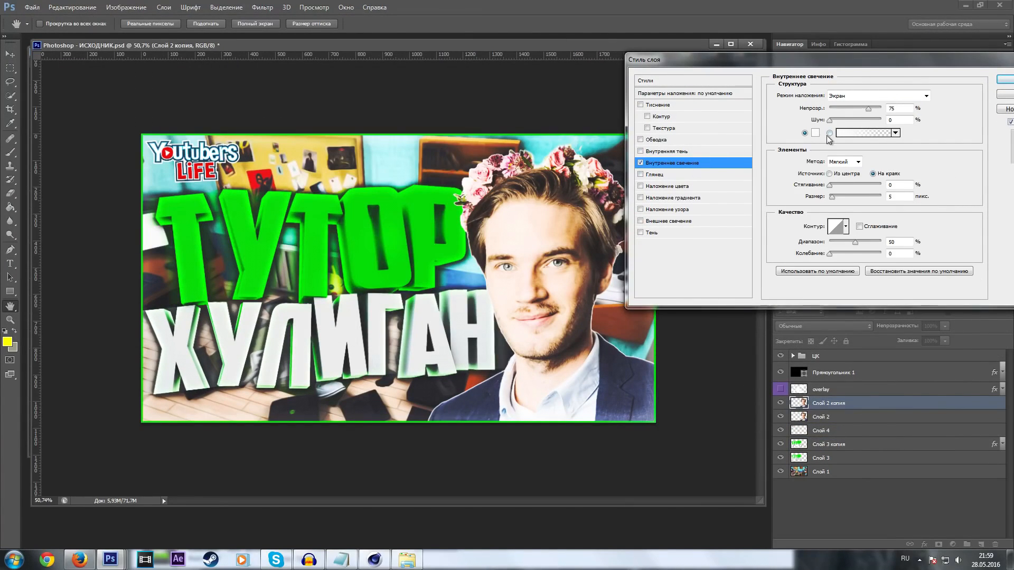
Give the duplicated man layer a bright green Inner Glow around his edges and set its fill to 0%.
{"action": "left_click", "coordinate": [815, 133]}
{"action": "left_click", "coordinate": [819, 385]}
{"action": "left_click", "coordinate": [808, 300]}
{"action": "left_click", "coordinate": [918, 292]}
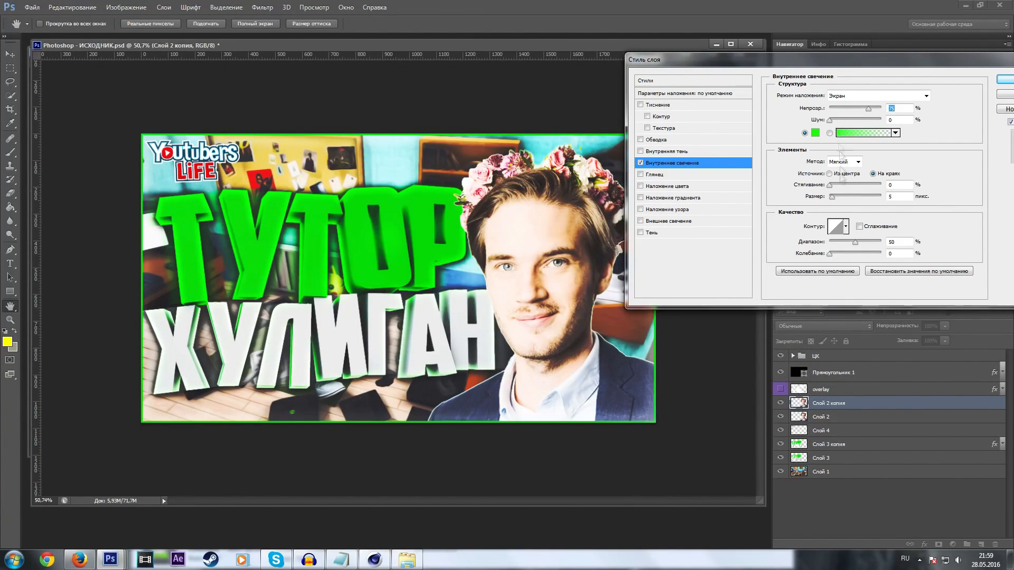
{"action": "left_click_drag", "start_coordinate": [841, 201], "coordinate": [846, 201]}
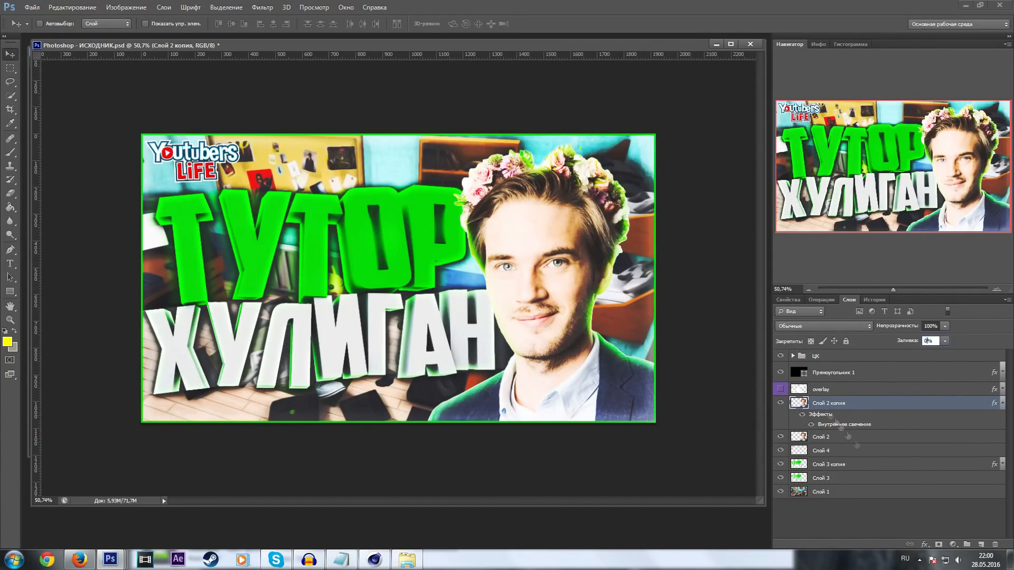
{"action": "left_click", "coordinate": [781, 437]}
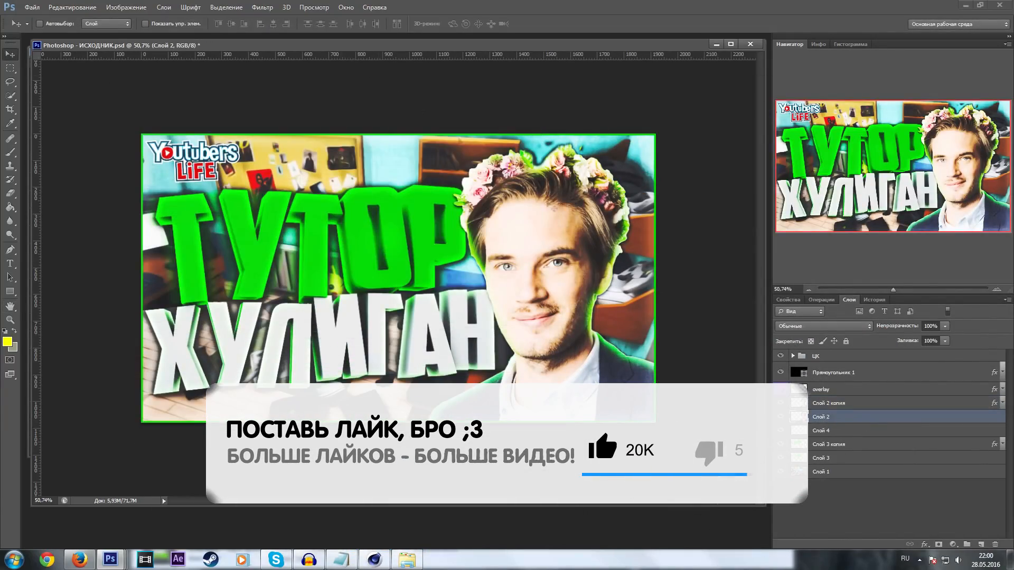
Apply the Oil Paint filter to the man's layer Слой 2 and add a black Drop Shadow with a size of 46 px.
{"action": "left_click", "coordinate": [262, 7]}
{"action": "left_click", "coordinate": [303, 89]}
{"action": "left_click_drag", "start_coordinate": [905, 113], "coordinate": [890, 113]}
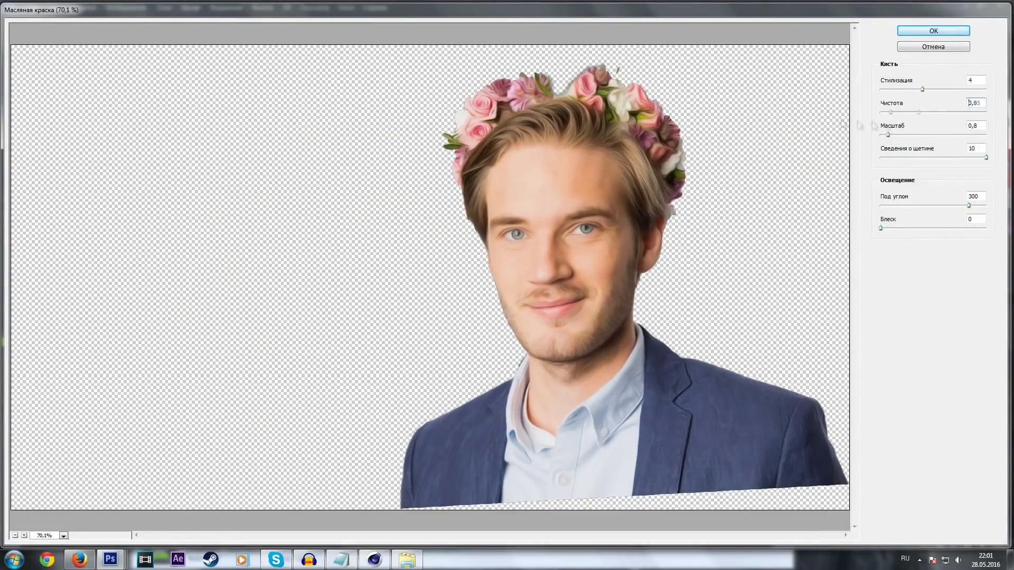
{"action": "left_click", "coordinate": [930, 34]}
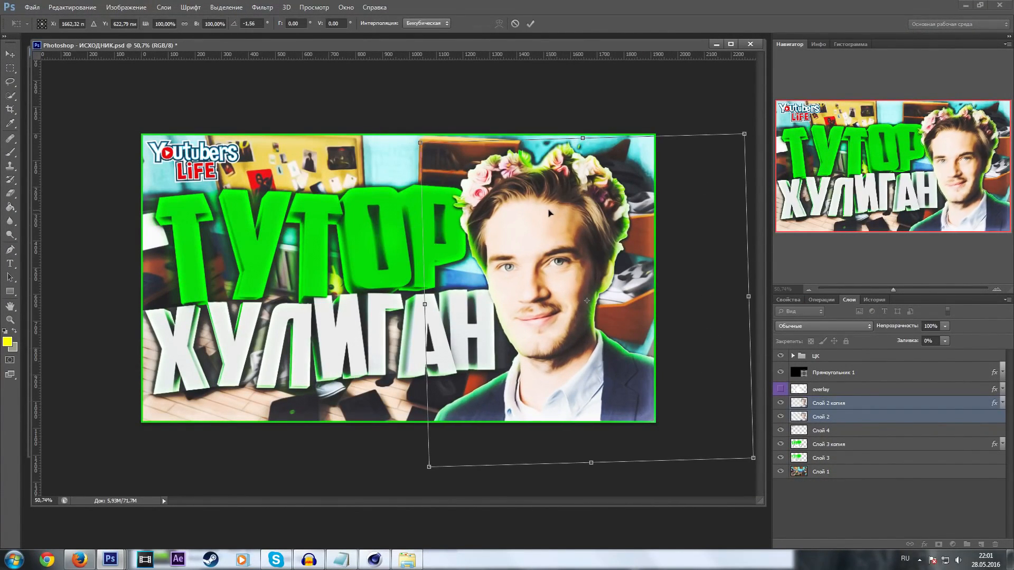
{"action": "left_click", "coordinate": [854, 407]}
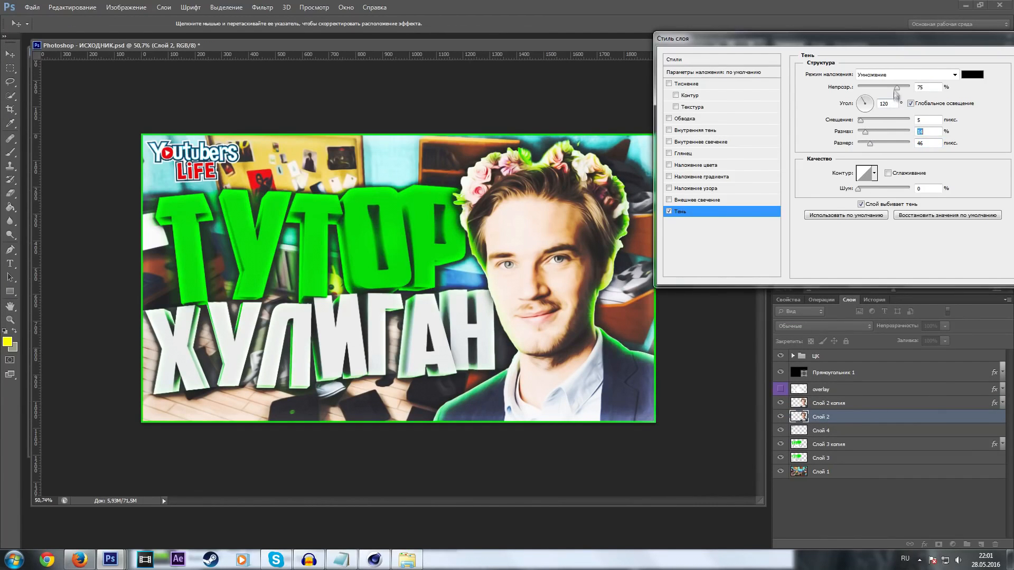
{"action": "key", "text": "Return"}
Show the overlay layer, move it directly above the title copy Слой 3 копия and clip it to that layer.
{"action": "left_click", "coordinate": [784, 391]}
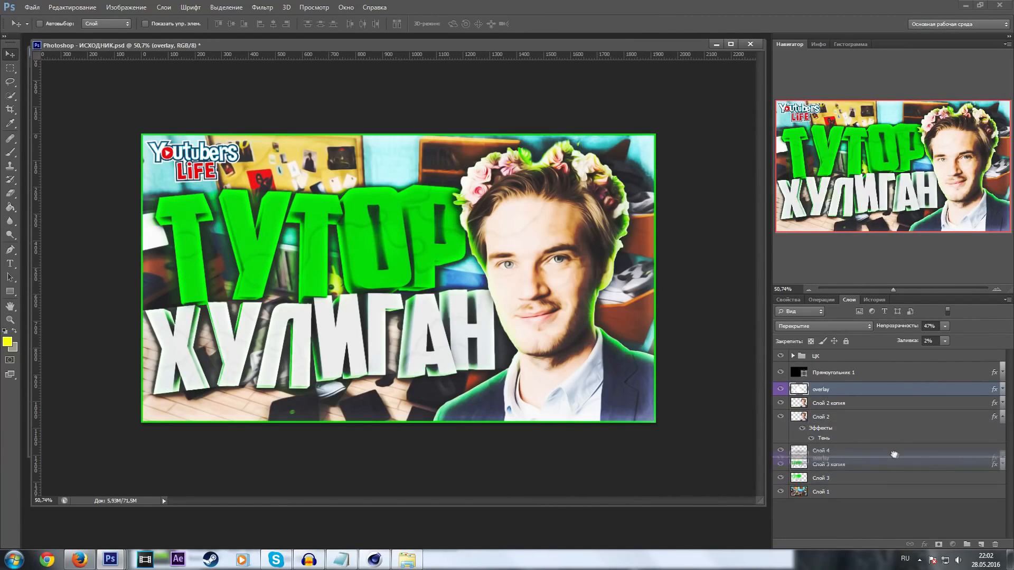
{"action": "left_click_drag", "start_coordinate": [896, 458], "coordinate": [782, 456]}
{"action": "left_click", "coordinate": [807, 464]}
{"action": "right_click", "coordinate": [830, 452]}
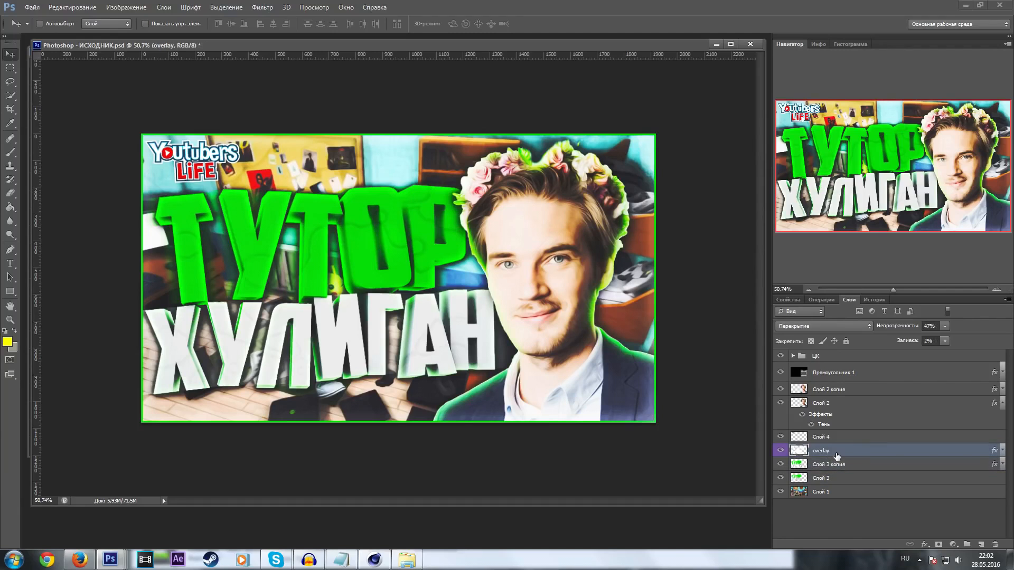
{"action": "left_click", "coordinate": [919, 176]}
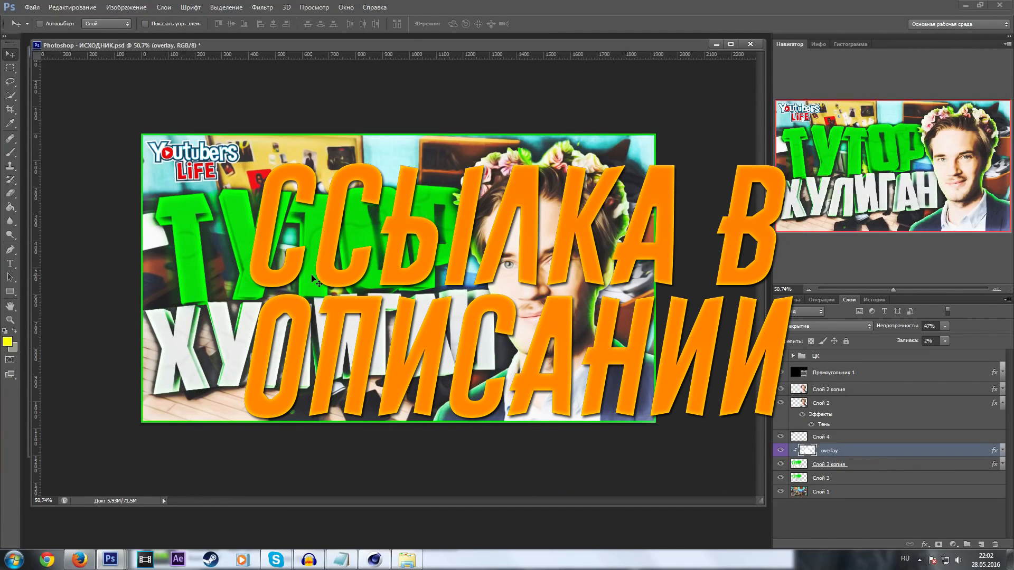
Check the frame layer Прямоугольник 1 by toggling its visibility and pick a fully saturated green in its layer style.
{"action": "left_click", "coordinate": [851, 372]}
{"action": "left_click", "coordinate": [780, 372]}
{"action": "left_click", "coordinate": [781, 373]}
{"action": "double_click", "coordinate": [893, 374]}
{"action": "left_click_drag", "start_coordinate": [317, 290], "coordinate": [851, 206]}
{"action": "left_click", "coordinate": [674, 286]}
{"action": "left_click", "coordinate": [801, 315]}
{"action": "left_click", "coordinate": [802, 299]}
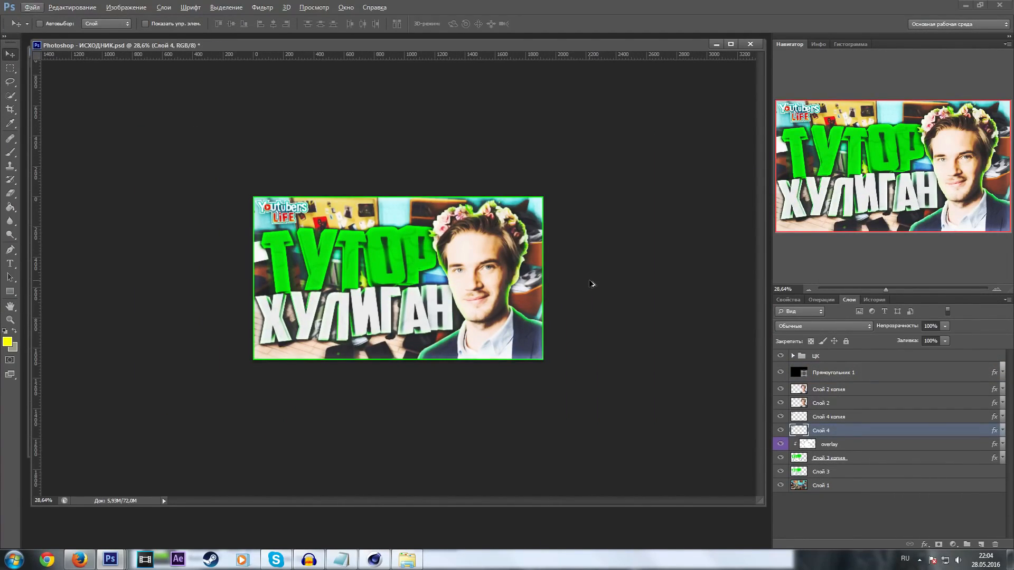
Shift the hue of the title copy Слой 3 копия with Hue/Saturation so its green word turns yellow.
{"action": "scroll", "coordinate": [591, 283], "scroll_direction": "up", "scroll_amount": 3, "text": "alt"}
{"action": "left_click", "coordinate": [827, 401]}
{"action": "left_click", "coordinate": [851, 459]}
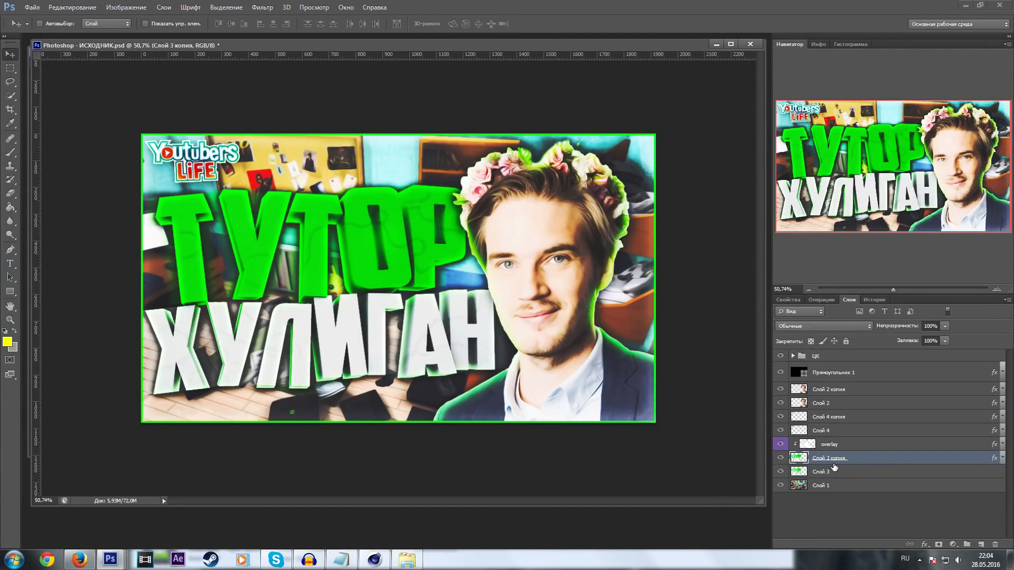
{"action": "key", "text": "ctrl+u"}
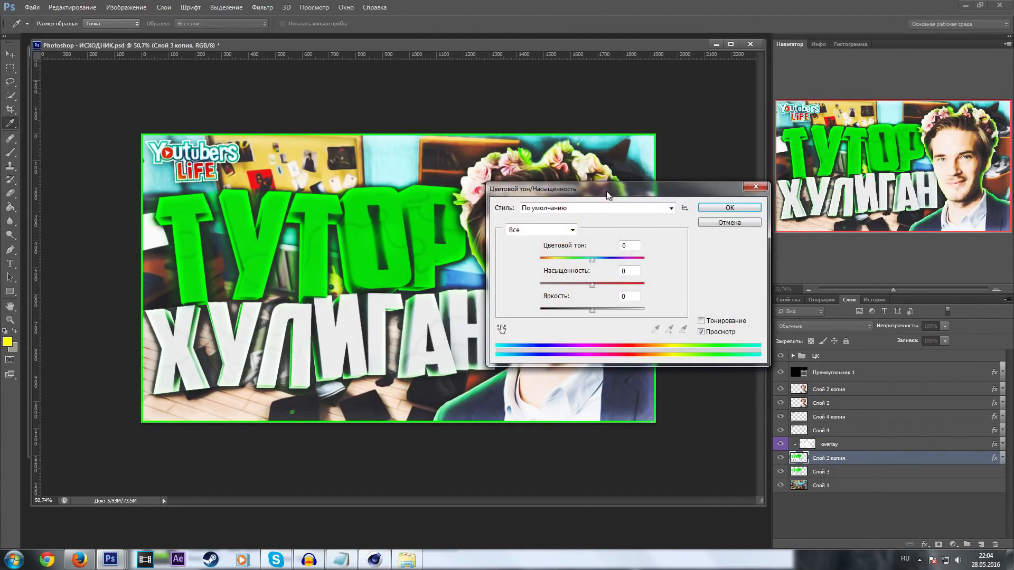
{"action": "left_click_drag", "start_coordinate": [606, 194], "coordinate": [815, 208]}
{"action": "left_click_drag", "start_coordinate": [802, 277], "coordinate": [776, 276]}
{"action": "left_click_drag", "start_coordinate": [817, 206], "coordinate": [808, 138]}
{"action": "left_click", "coordinate": [828, 206]}
{"action": "left_click", "coordinate": [736, 230]}
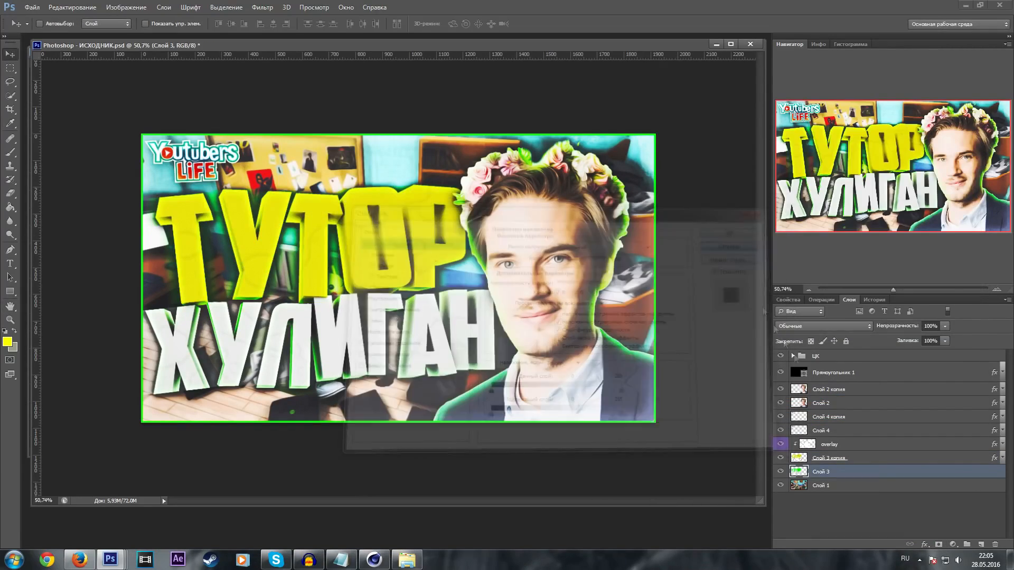
Change the title copy's Inner Glow colour to yellow-green e4ff00.
{"action": "double_click", "coordinate": [869, 457]}
{"action": "left_click_drag", "start_coordinate": [459, 210], "coordinate": [603, 198]}
{"action": "left_click", "coordinate": [522, 301]}
{"action": "left_click", "coordinate": [666, 272]}
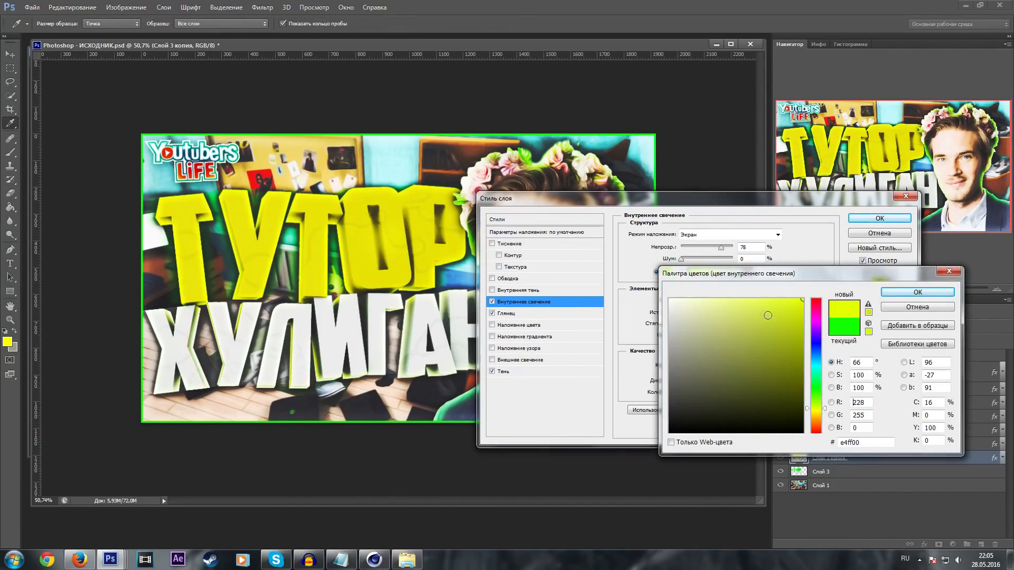